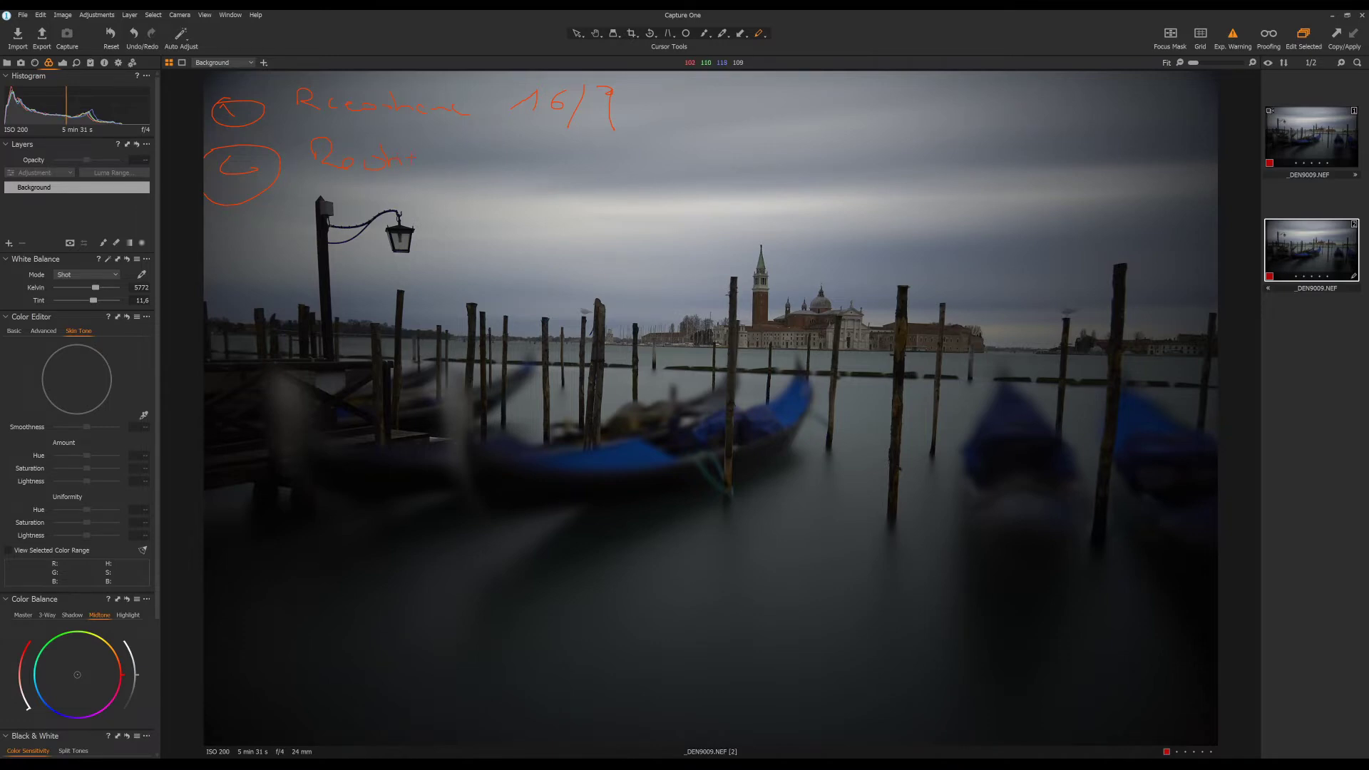
- Finish handwriting note 2, "Redresser", on the photo, and draw and erase a guide line along the horizon
left_click_drag(436, 163, 503, 166)
left_click_drag(279, 331, 1157, 332)
left_click(760, 34)
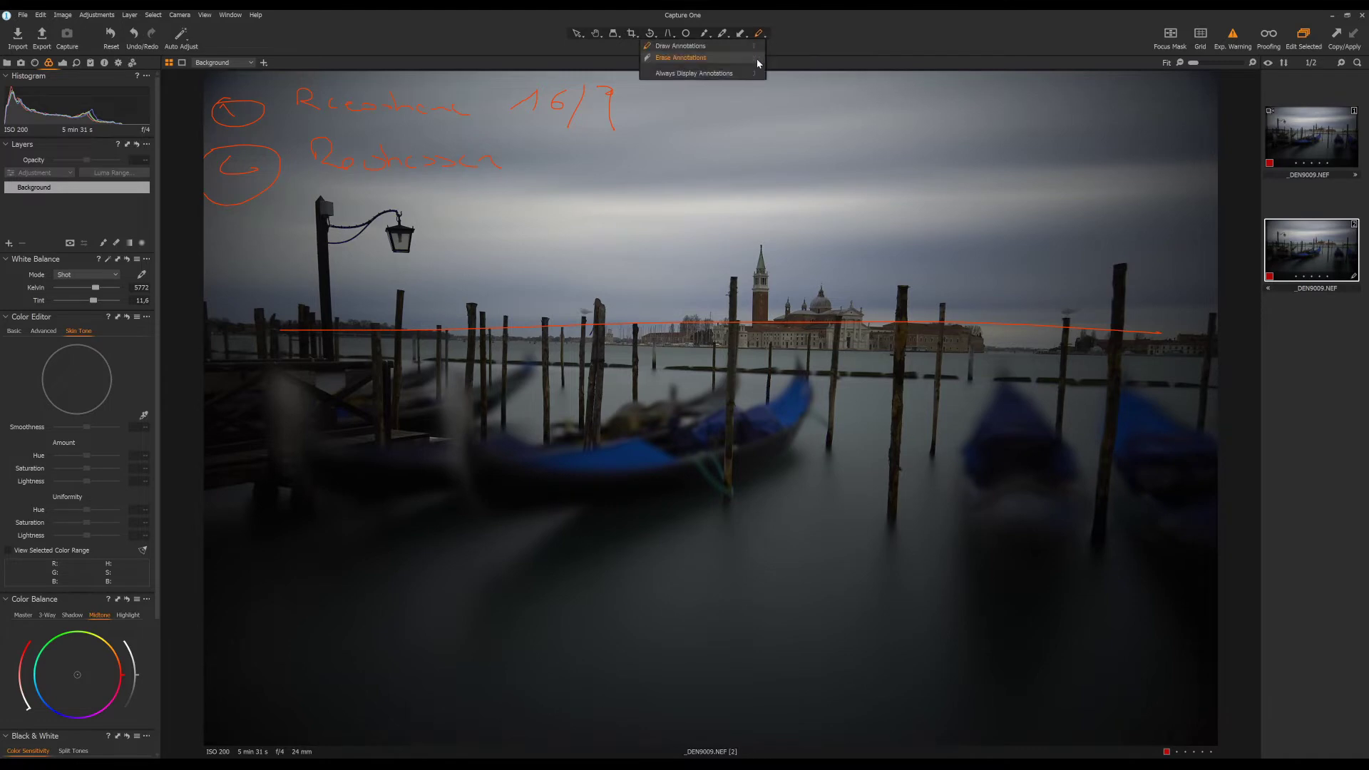
left_click(677, 66)
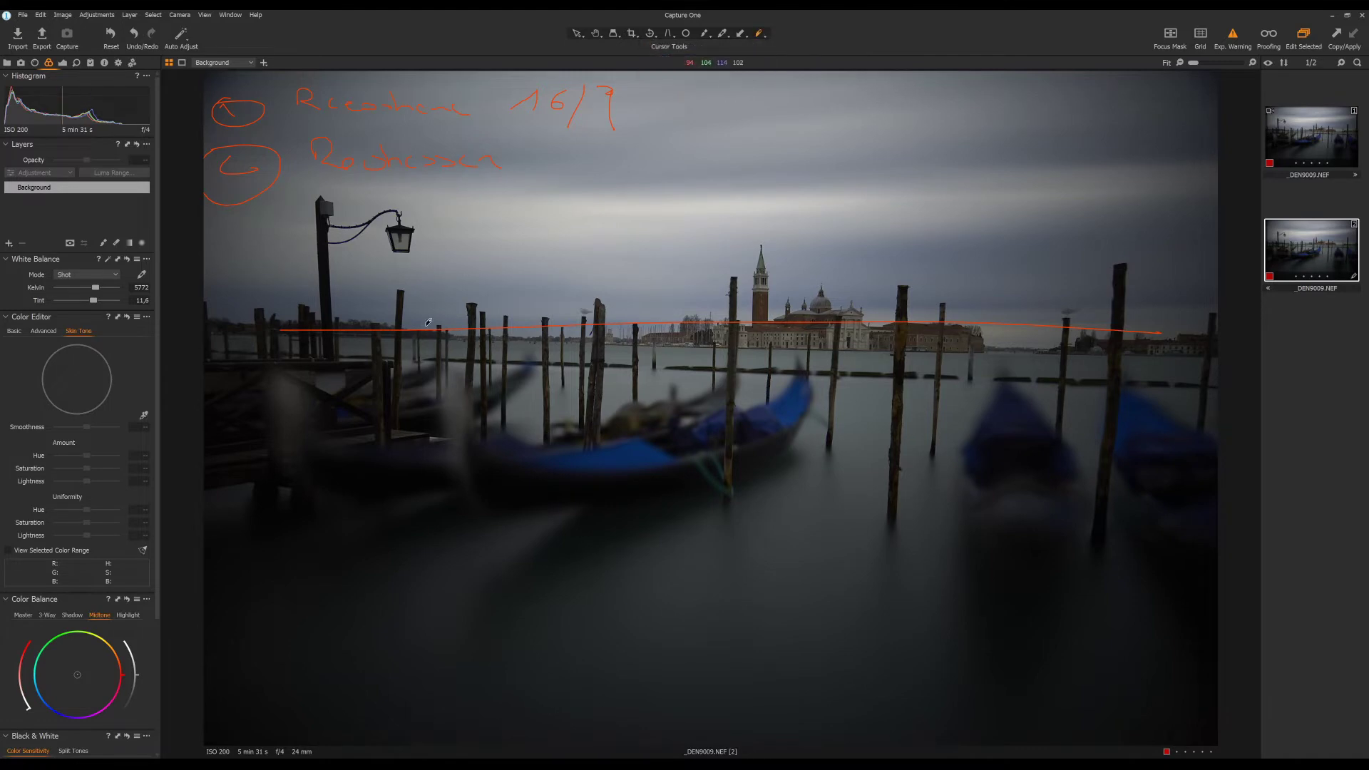
- Handwrite the circled note 3 on the photo about darkening the sky, ending in "Foncer le haut"
left_click(760, 33)
left_click(666, 46)
left_click_drag(253, 227, 258, 228)
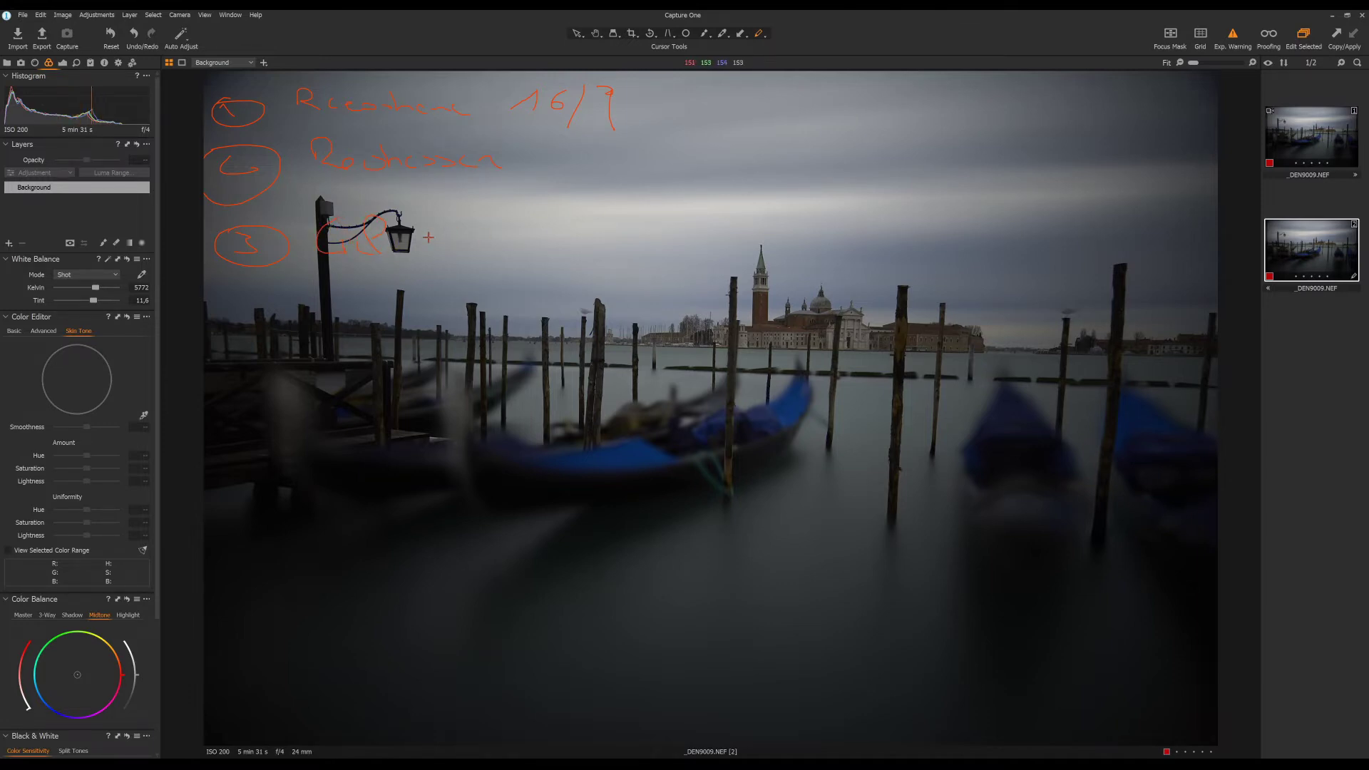
left_click_drag(425, 241, 436, 240)
mouse_move(476, 217)
left_mouse_down()
mouse_move(476, 241)
mouse_move(500, 220)
left_mouse_up()
mouse_move(477, 230)
left_mouse_down()
mouse_move(677, 225)
mouse_move(689, 236)
left_mouse_up()
left_click_drag(711, 228, 826, 228)
mouse_move(829, 200)
left_mouse_down()
mouse_move(841, 221)
mouse_move(862, 217)
left_mouse_up()
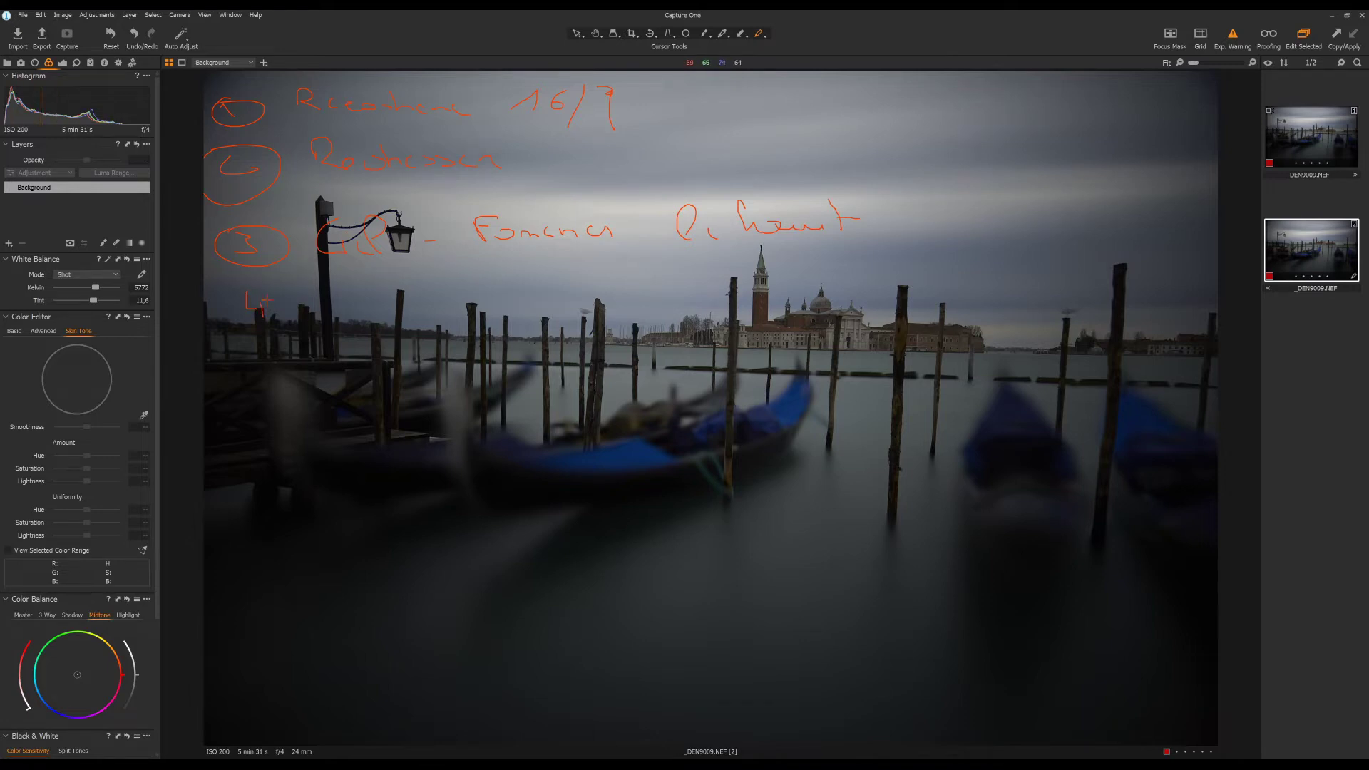
- Handwrite the circled note 4, "Equilibre - (bas sombre)", below note 3
left_click_drag(261, 292, 261, 317)
left_click_drag(236, 292, 224, 322)
left_click_drag(351, 288, 363, 314)
mouse_move(483, 303)
left_mouse_down()
mouse_move(512, 310)
mouse_move(621, 307)
left_mouse_up()
mouse_move(710, 301)
left_mouse_down()
mouse_move(827, 307)
mouse_move(863, 301)
mouse_move(866, 286)
mouse_move(896, 312)
mouse_move(933, 300)
left_mouse_up()
left_click_drag(659, 278, 666, 360)
- Handwrite the circled note 5 about brightening the building and adding structure
mouse_move(248, 376)
left_mouse_down()
mouse_move(244, 404)
mouse_move(265, 369)
mouse_move(312, 388)
mouse_move(526, 387)
left_mouse_up()
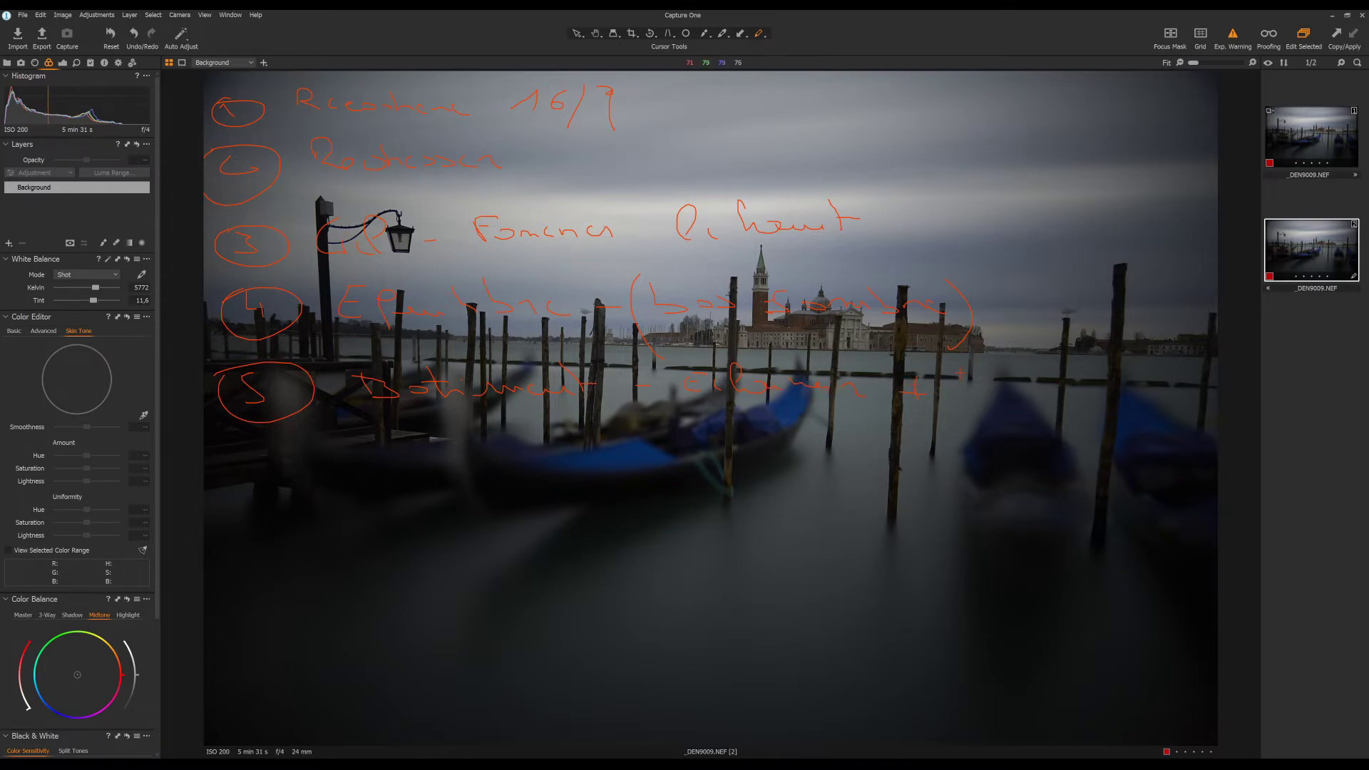
left_click_drag(960, 376, 962, 391)
left_click_drag(1051, 362, 1071, 390)
left_click_drag(995, 369, 1031, 365)
- Handwrite the circled notes 6 "Developpement global", 7 "Color grading" and 8 "Finition" below the earlier ones
mouse_move(270, 461)
left_mouse_down()
mouse_move(258, 497)
mouse_move(254, 486)
left_mouse_up()
mouse_move(273, 438)
left_mouse_down()
mouse_move(260, 436)
mouse_move(313, 467)
mouse_move(356, 452)
mouse_move(433, 477)
mouse_move(539, 465)
mouse_move(581, 485)
mouse_move(776, 467)
mouse_move(831, 496)
mouse_move(948, 477)
mouse_move(970, 456)
mouse_move(980, 483)
left_mouse_up()
mouse_move(263, 550)
left_mouse_down()
mouse_move(268, 576)
mouse_move(257, 540)
left_mouse_up()
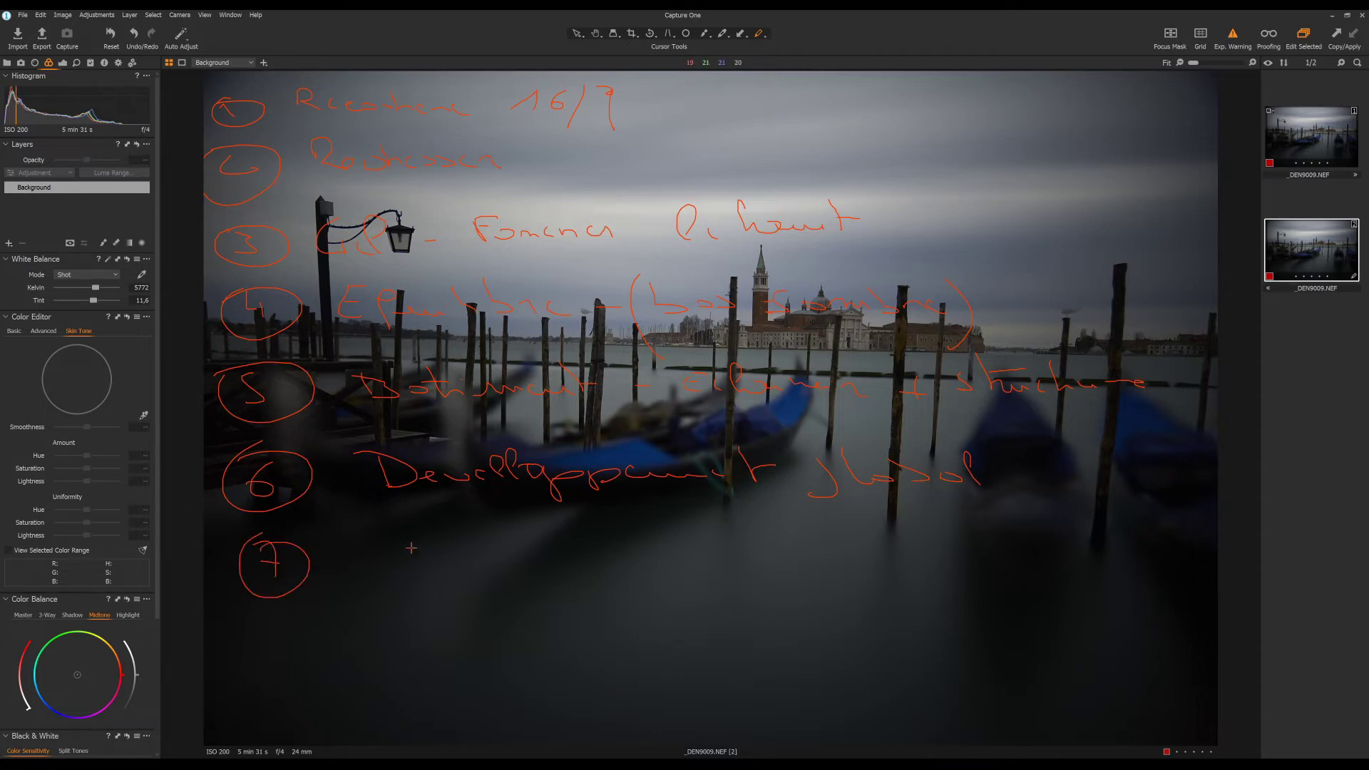
mouse_move(406, 536)
left_mouse_down()
mouse_move(413, 577)
mouse_move(519, 563)
left_mouse_up()
mouse_move(600, 554)
left_mouse_down()
mouse_move(713, 570)
mouse_move(755, 549)
mouse_move(790, 567)
mouse_move(872, 564)
mouse_move(847, 586)
left_mouse_up()
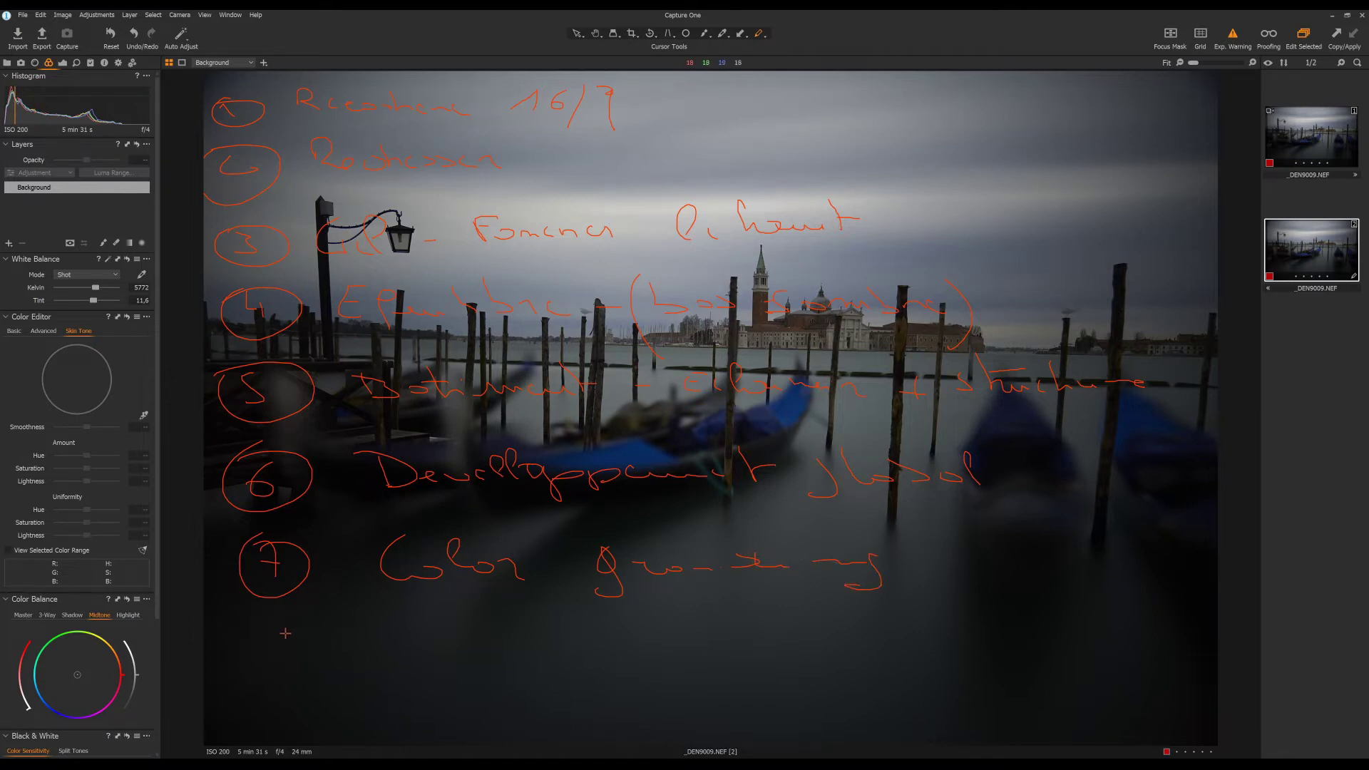
mouse_move(285, 633)
left_mouse_down()
mouse_move(295, 678)
mouse_move(327, 643)
mouse_move(407, 621)
mouse_move(419, 644)
mouse_move(522, 649)
mouse_move(558, 630)
mouse_move(677, 642)
left_mouse_up()
left_click_drag(688, 639, 697, 639)
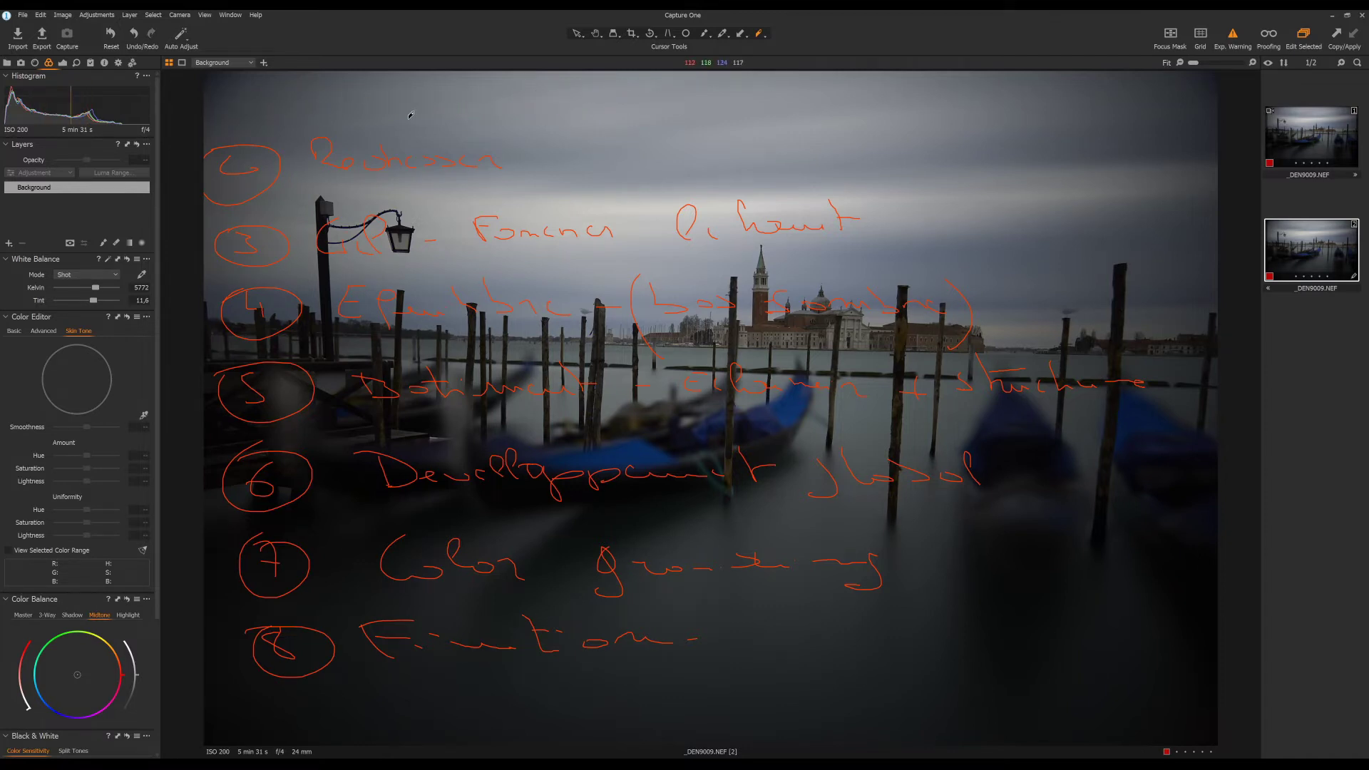
- Crop the photo to 16x9 across its full width, about 14.83 by 8.34 in, trimming the upper sky and lower water
left_click(633, 37)
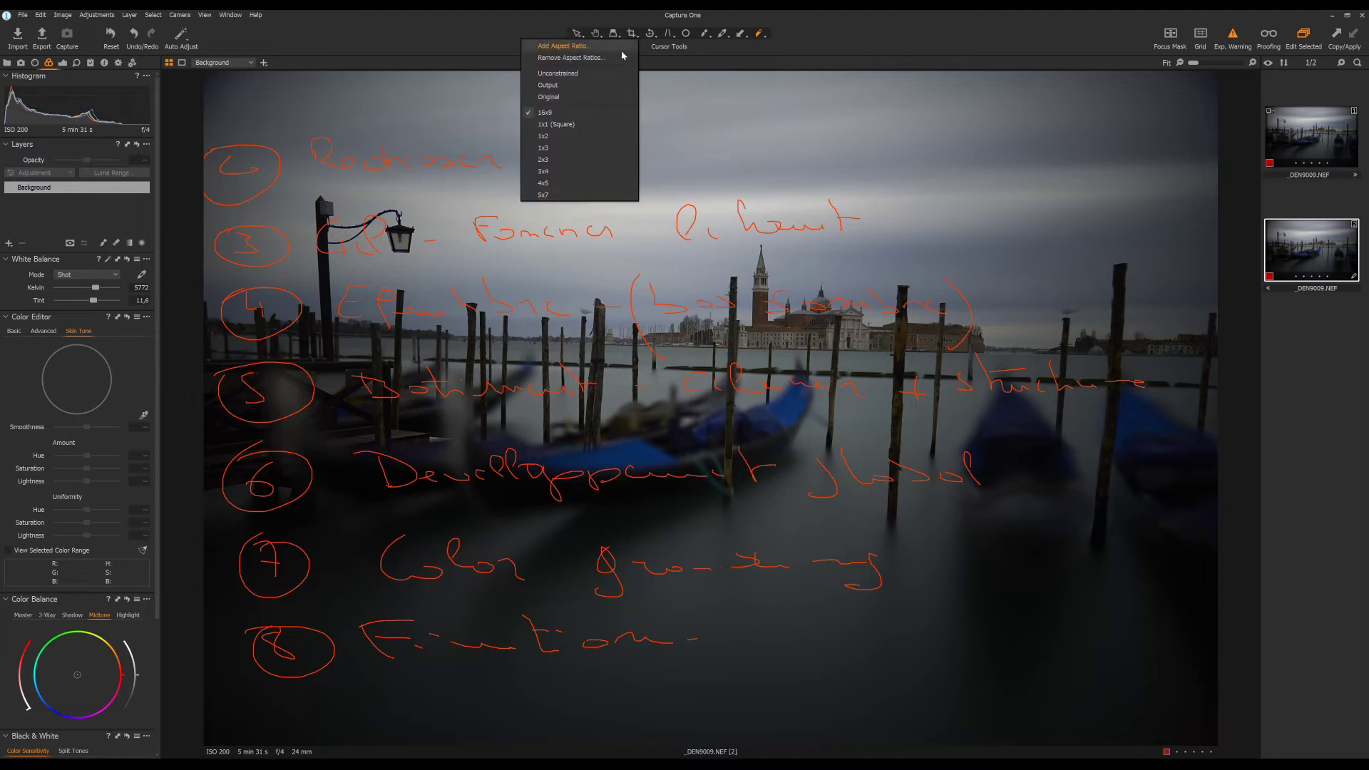
left_click(563, 116)
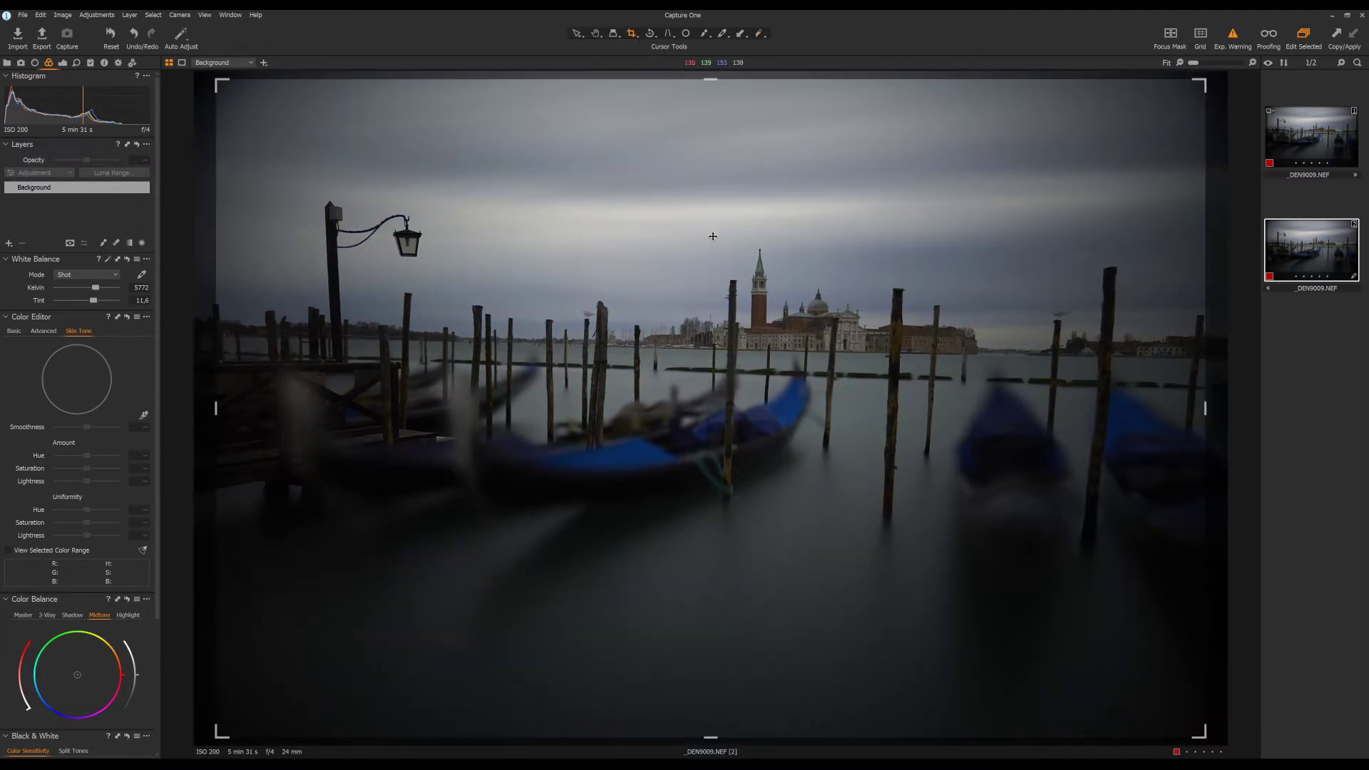
left_click_drag(819, 343, 808, 285)
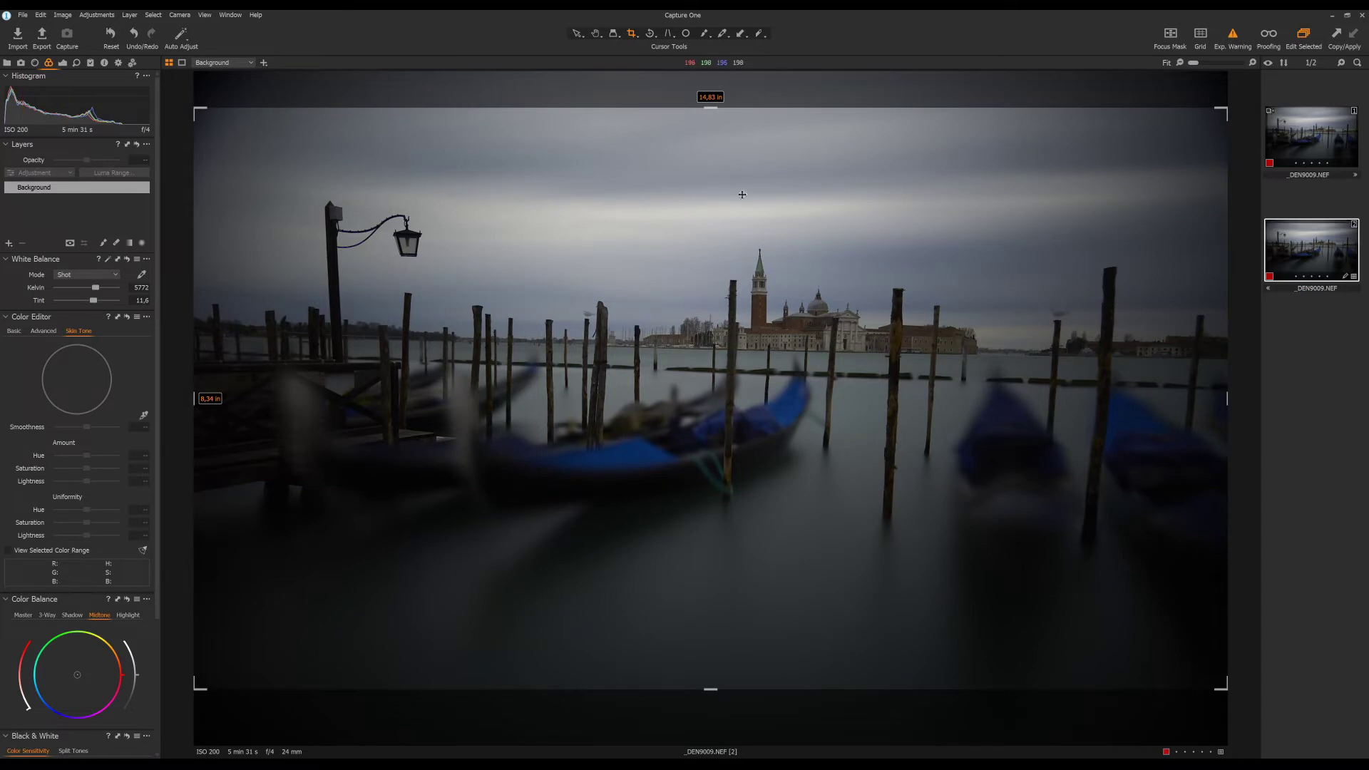
left_click(598, 36)
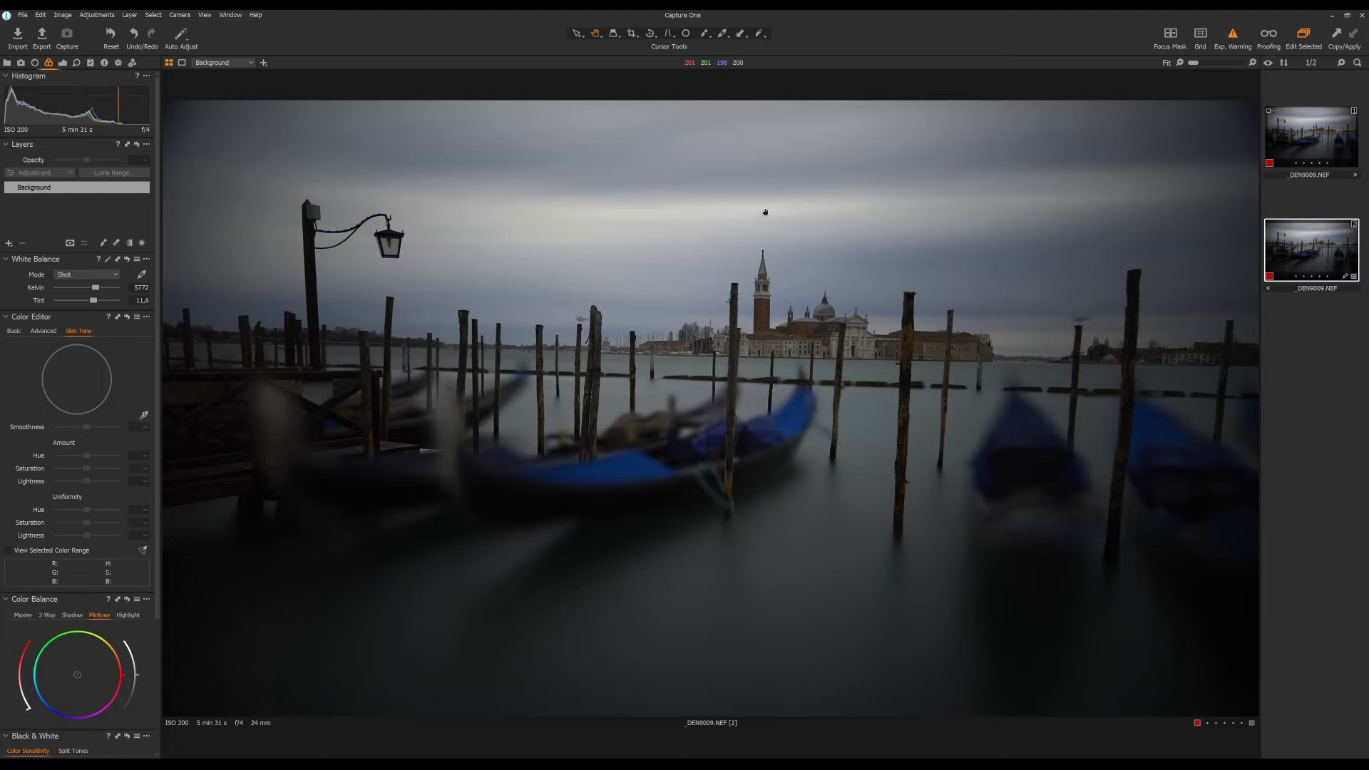
- Erase the handwritten note 2, "Redresser", from the photo
left_click(651, 36)
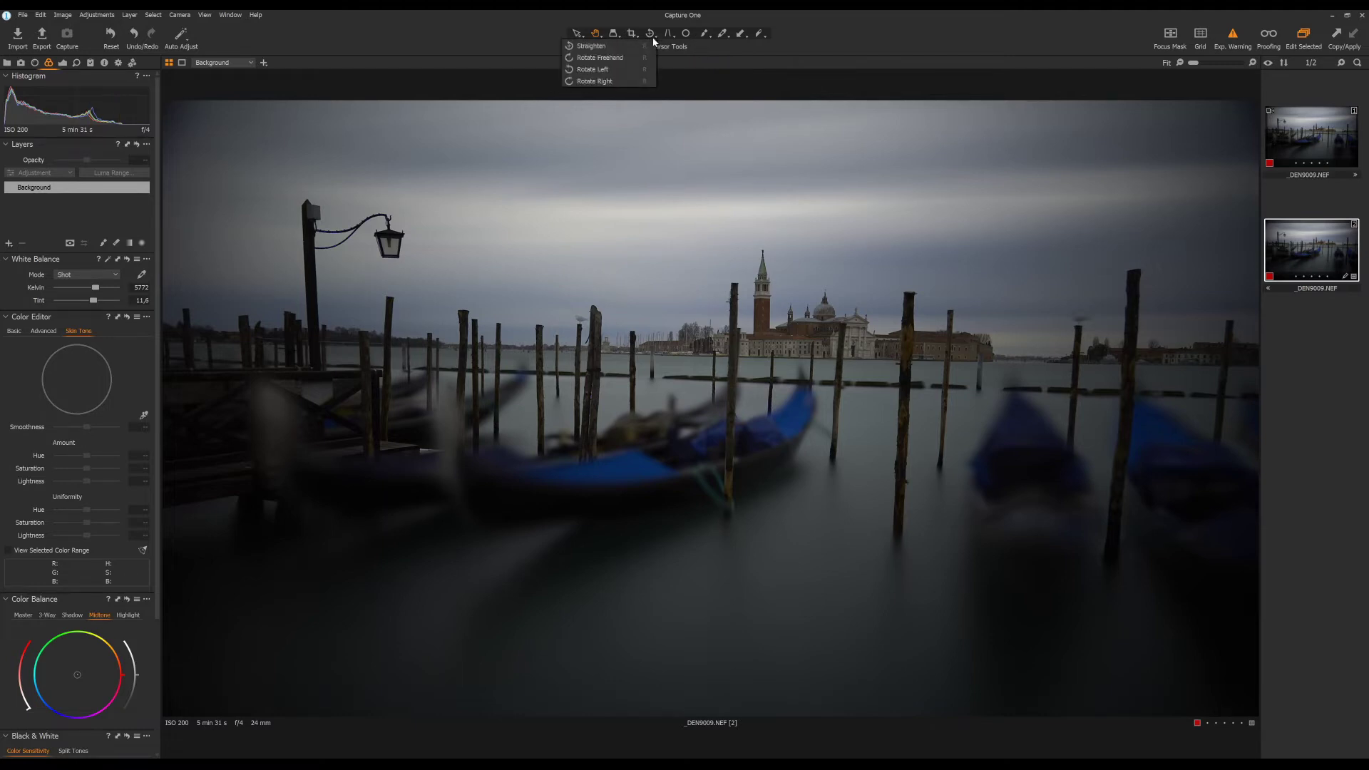
left_click(653, 43)
left_click(758, 34)
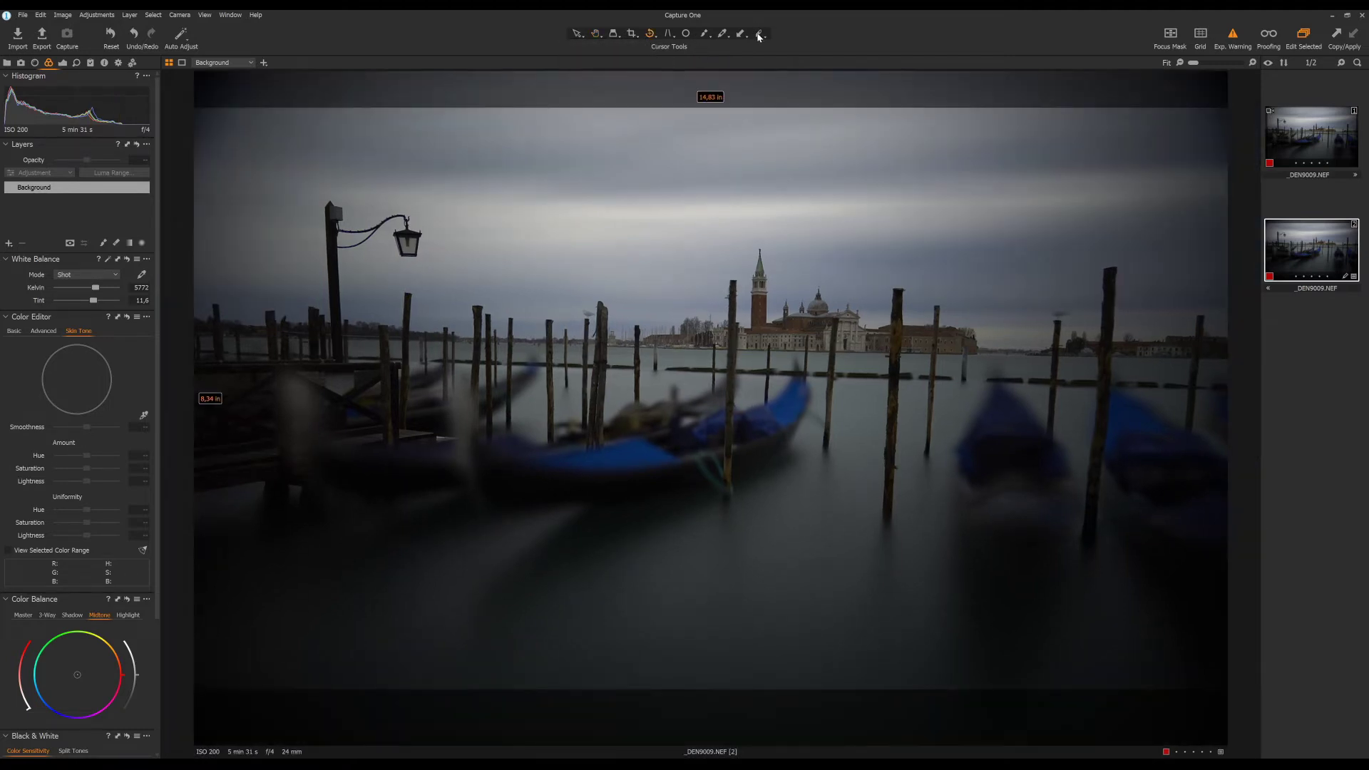
left_click_drag(395, 160, 221, 169)
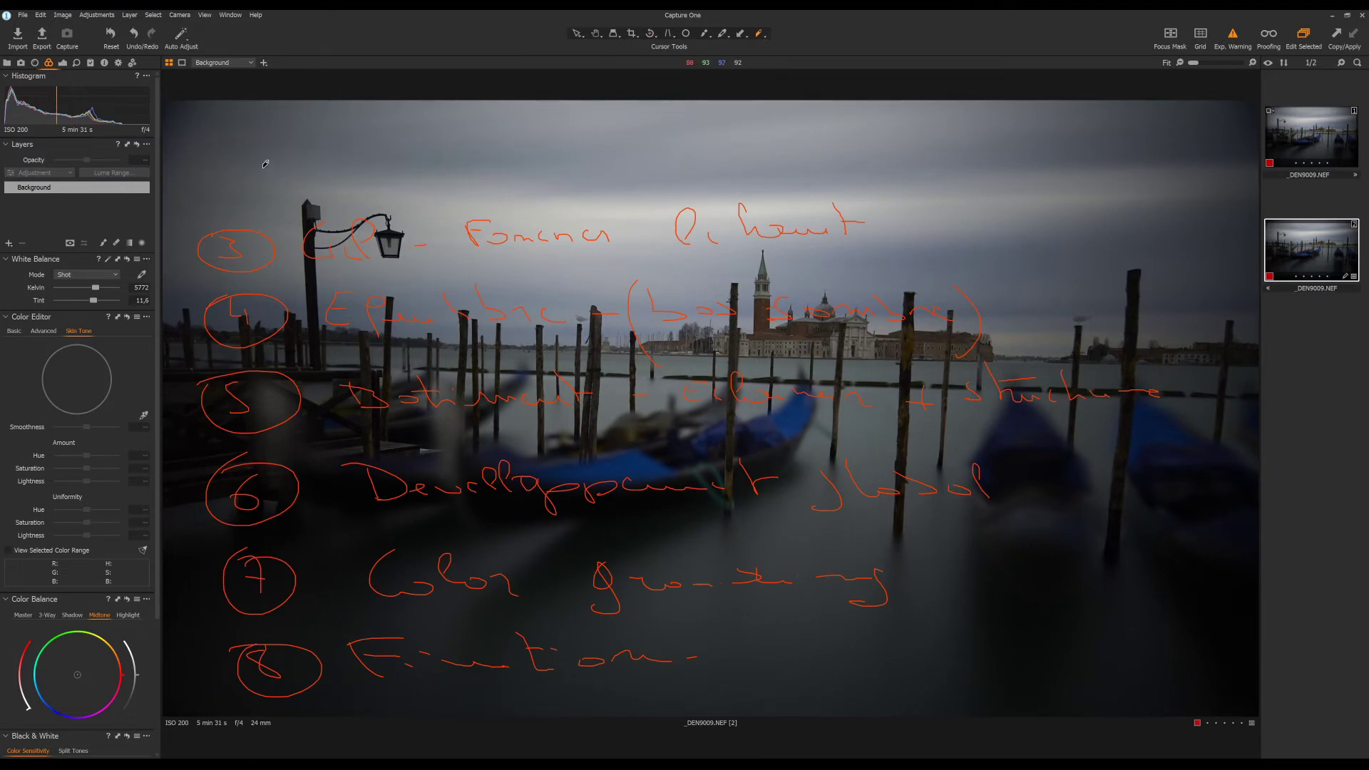
- Straighten the photo by drawing a Straighten line along the far shoreline, then view the whole image
left_click(651, 35)
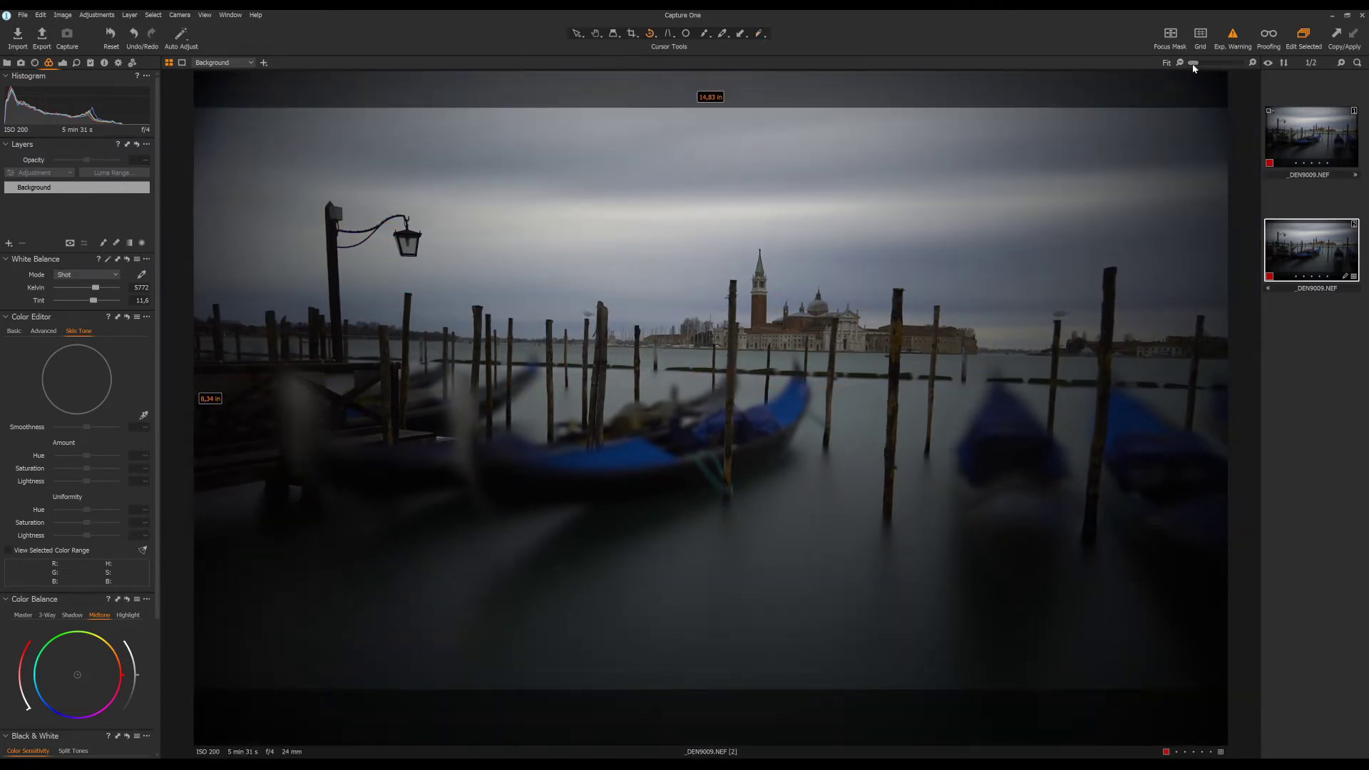
left_click_drag(1193, 63, 1221, 63)
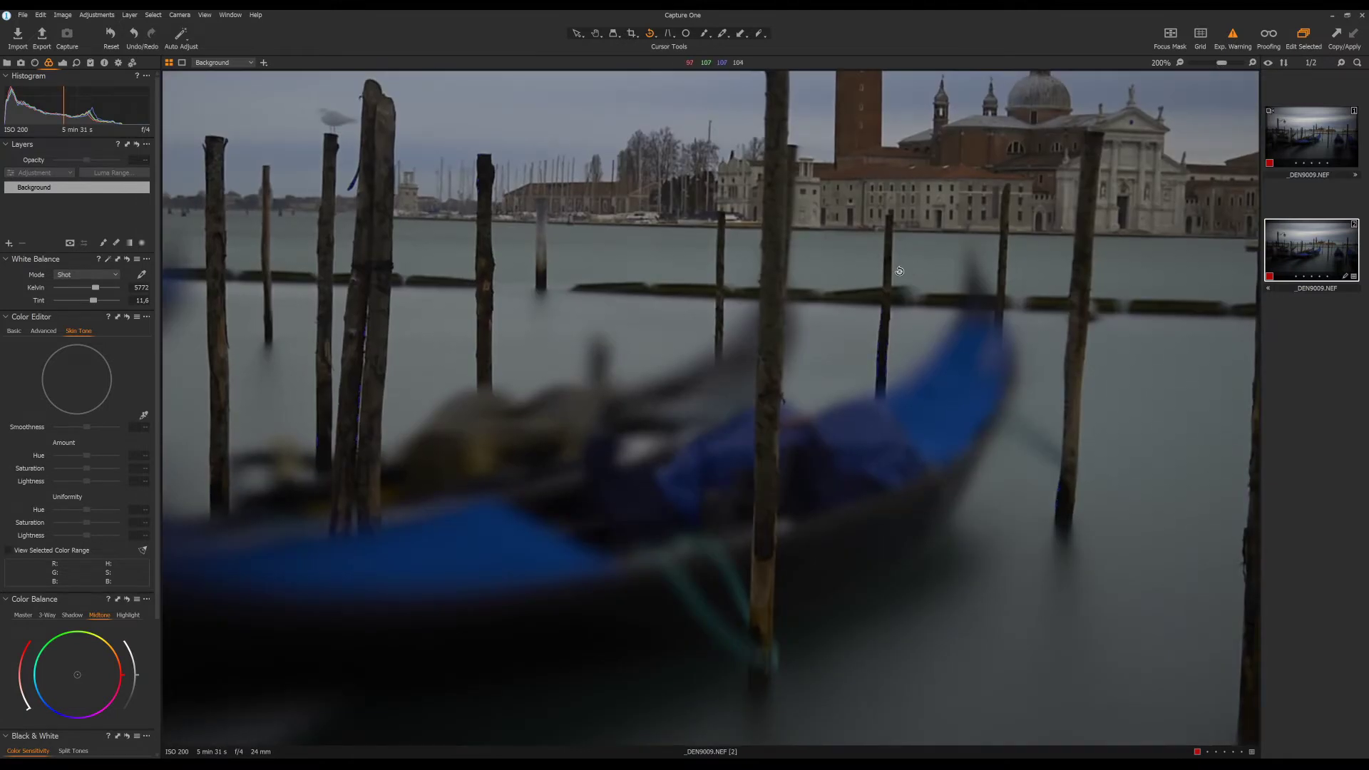
scroll(900, 271, "left", 5)
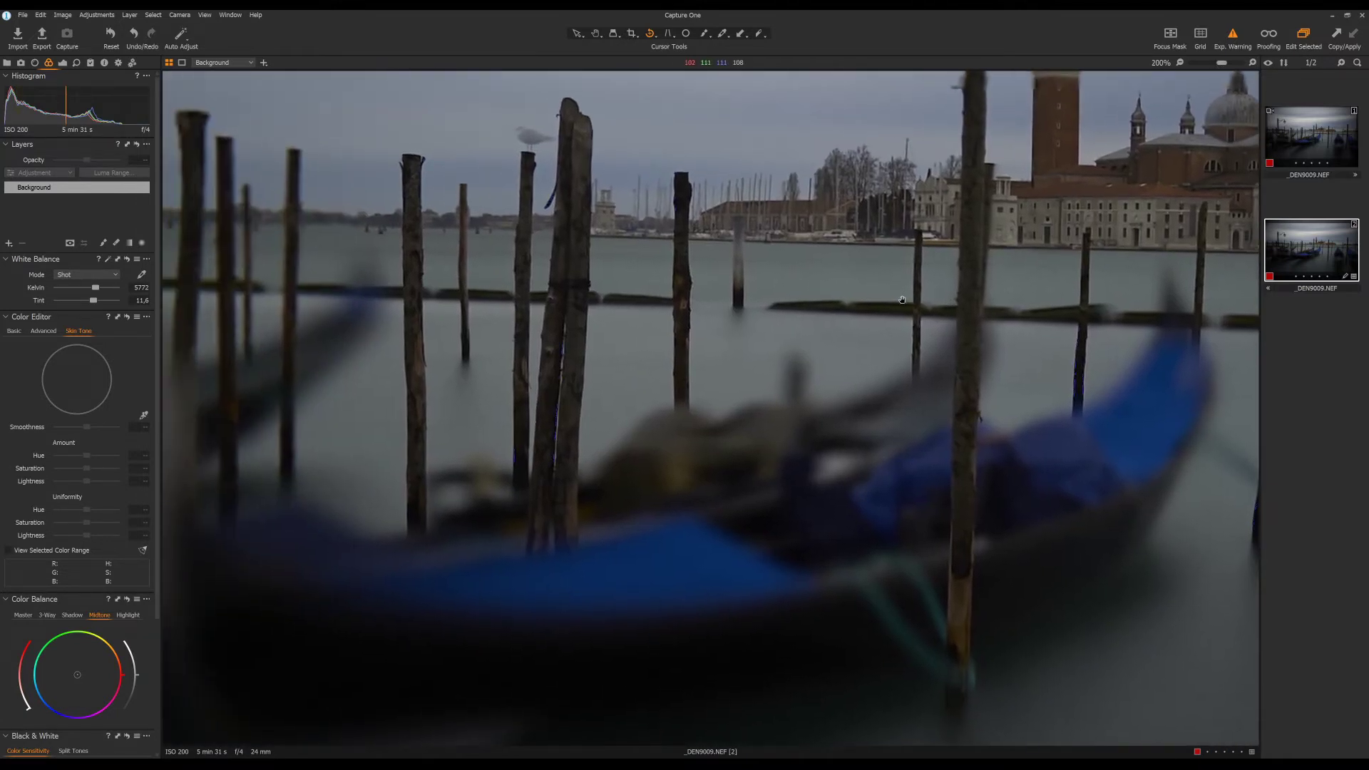
scroll(902, 300, "right", 15)
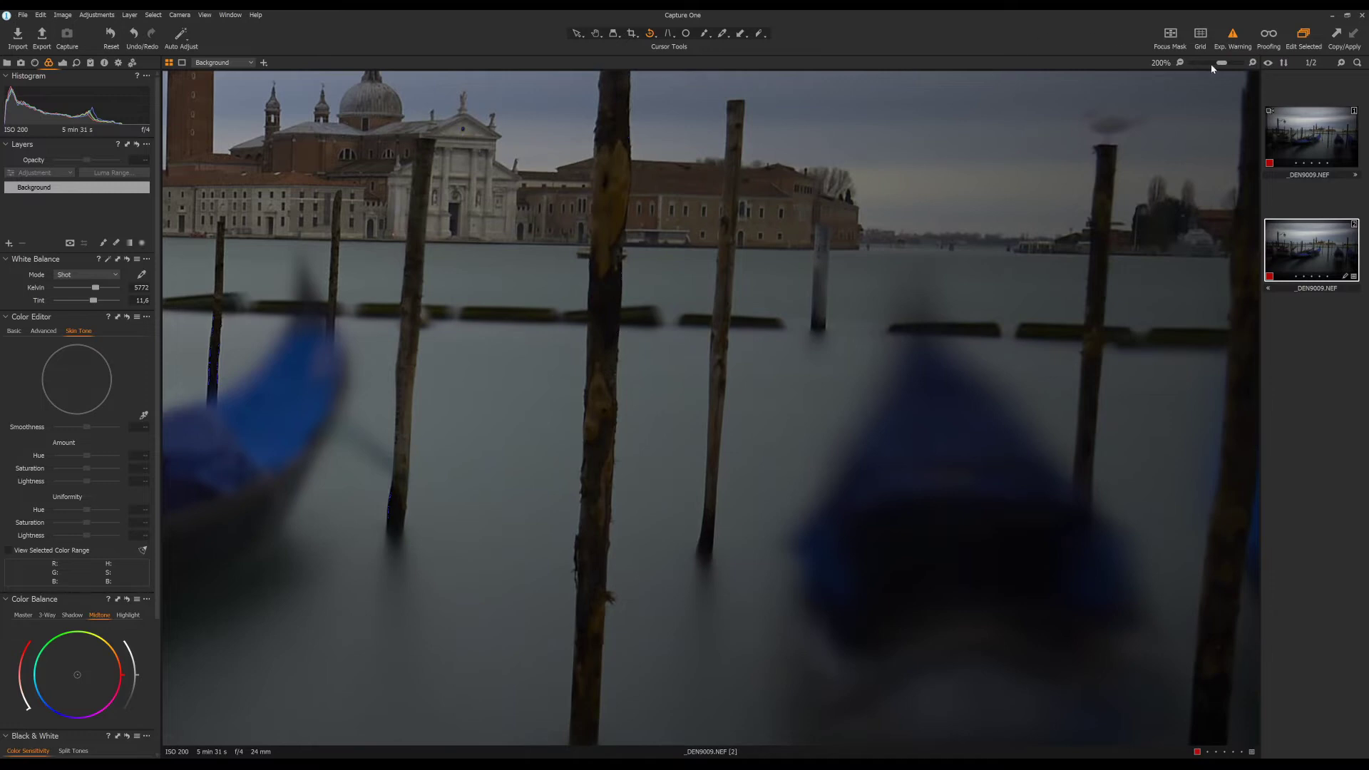
left_click_drag(1219, 63, 1210, 62)
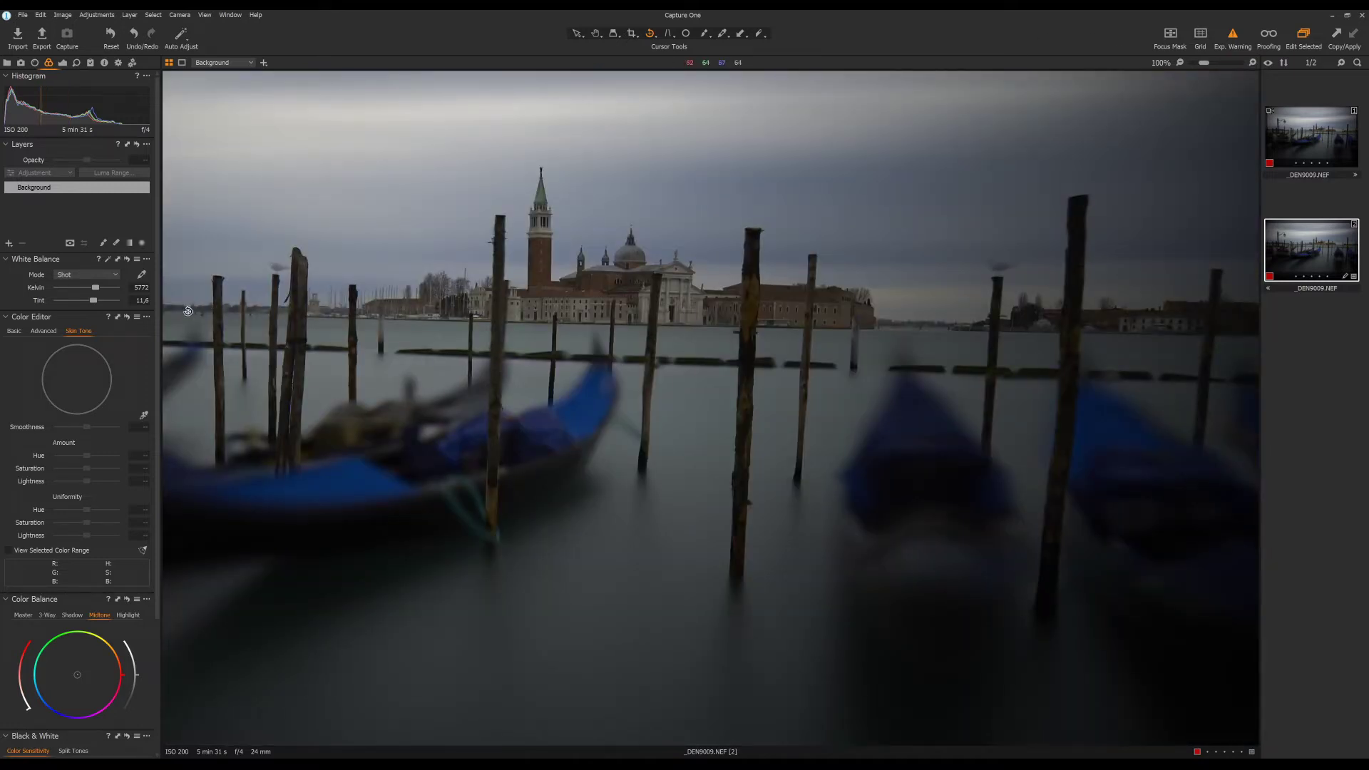
left_click_drag(187, 310, 962, 325)
left_click(1180, 62)
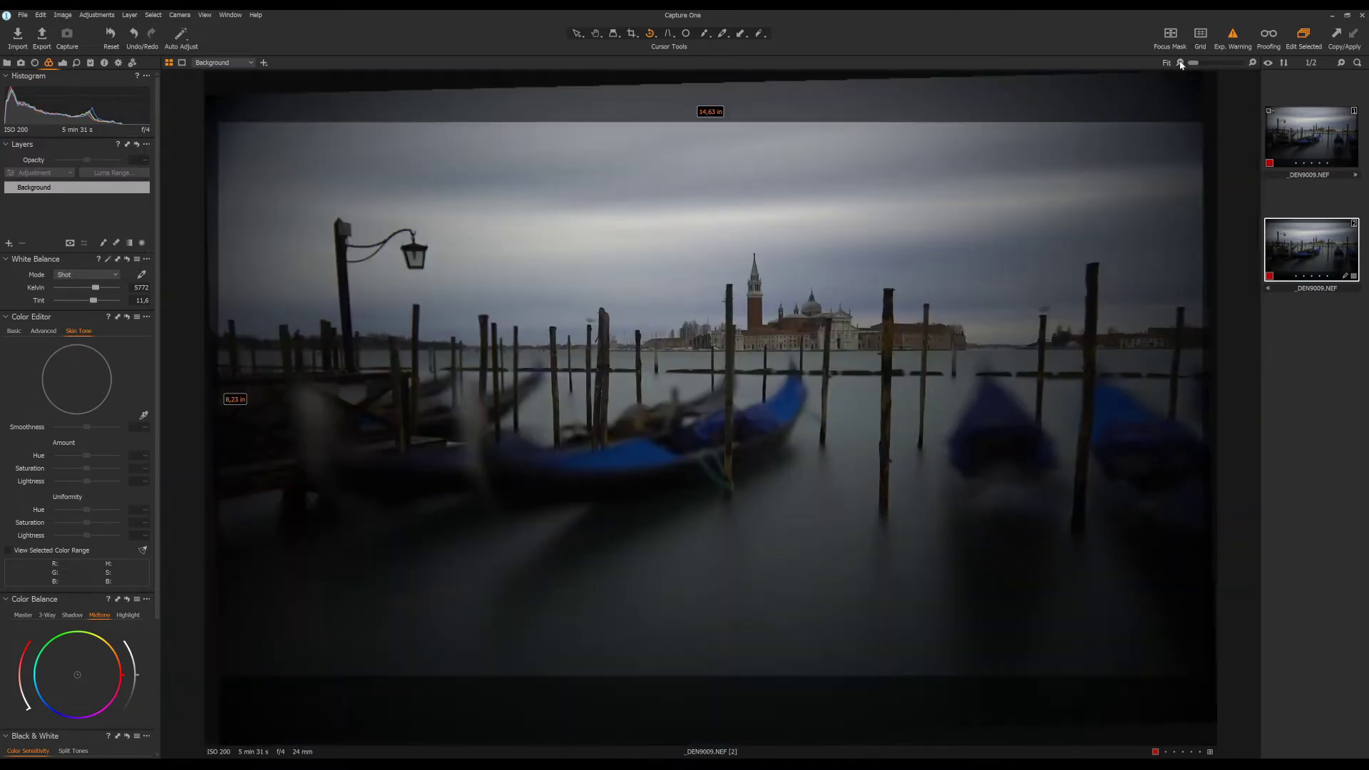
left_click(597, 34)
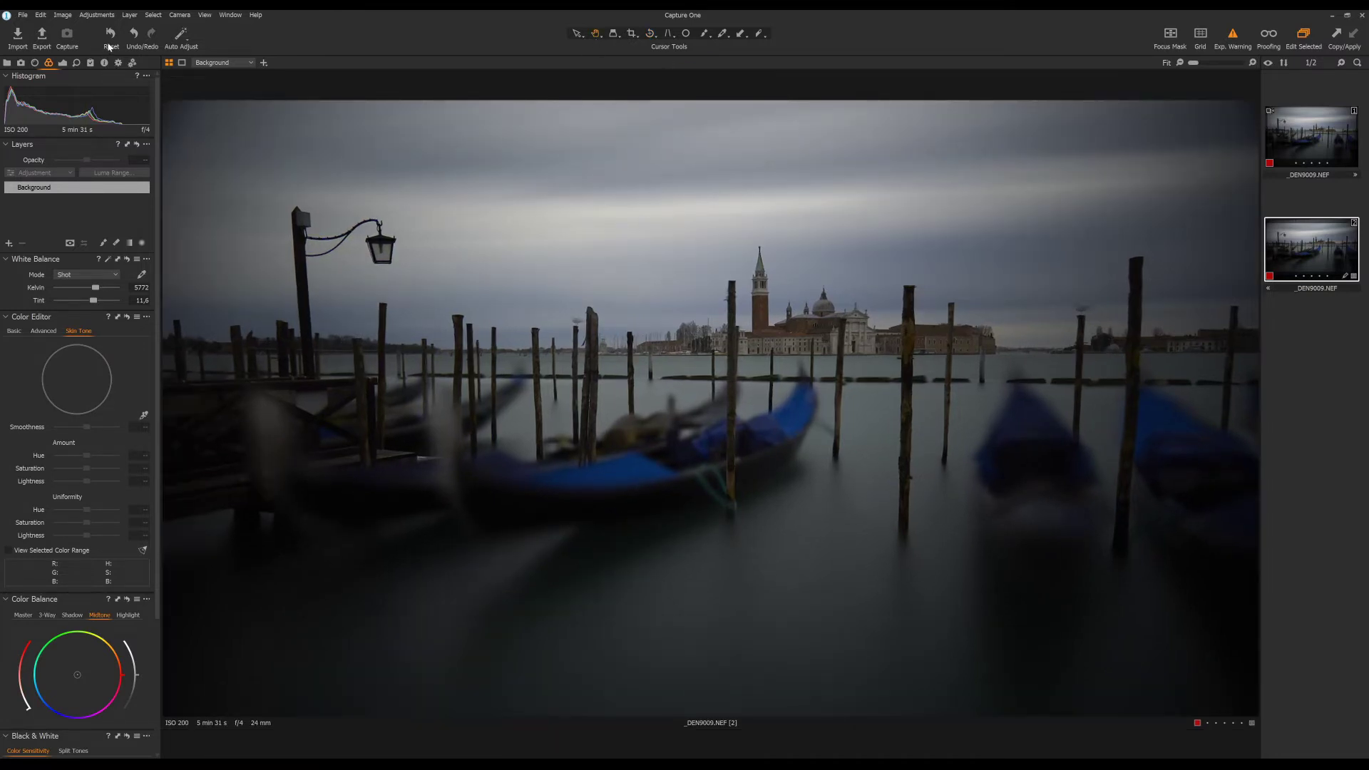
- Check the alignment by showing the guides, moving them to the bell tower and the waterline, and hiding them again
left_click(205, 19)
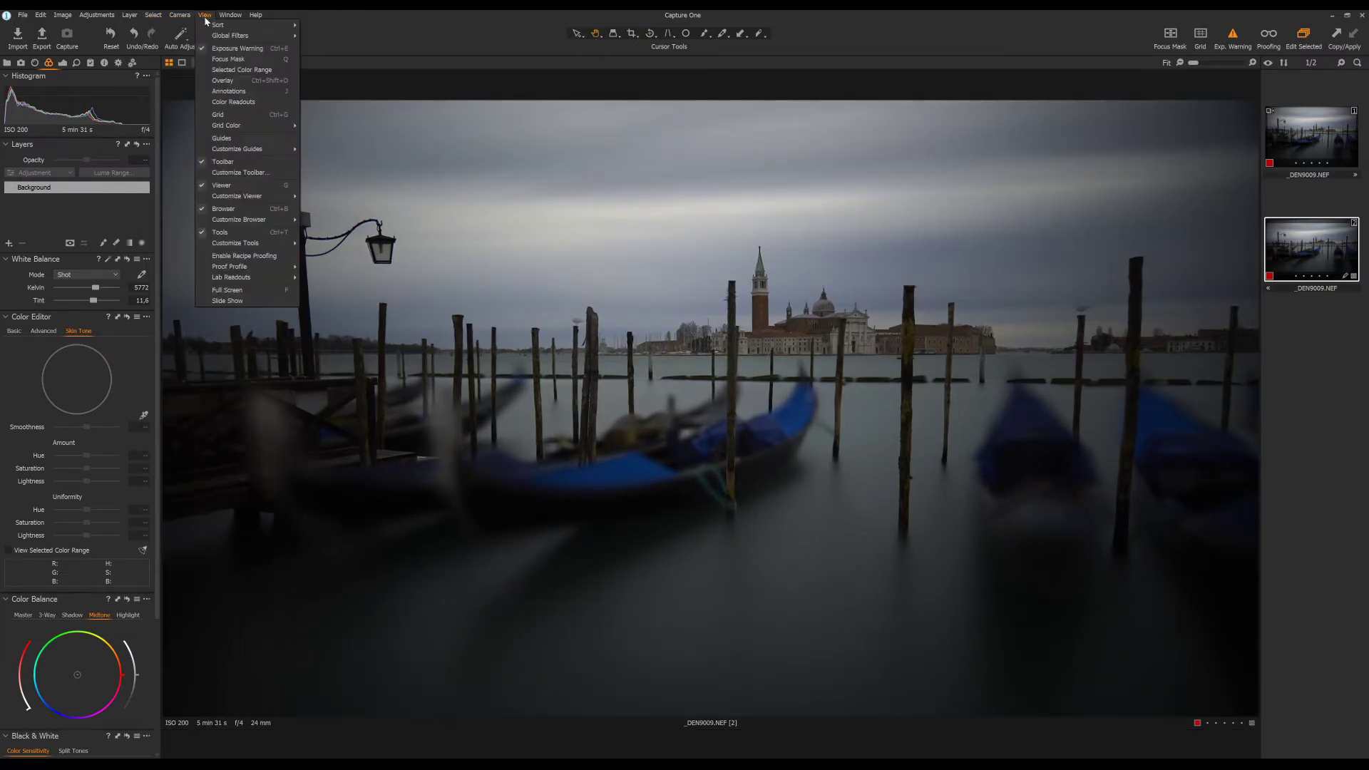
left_click(262, 136)
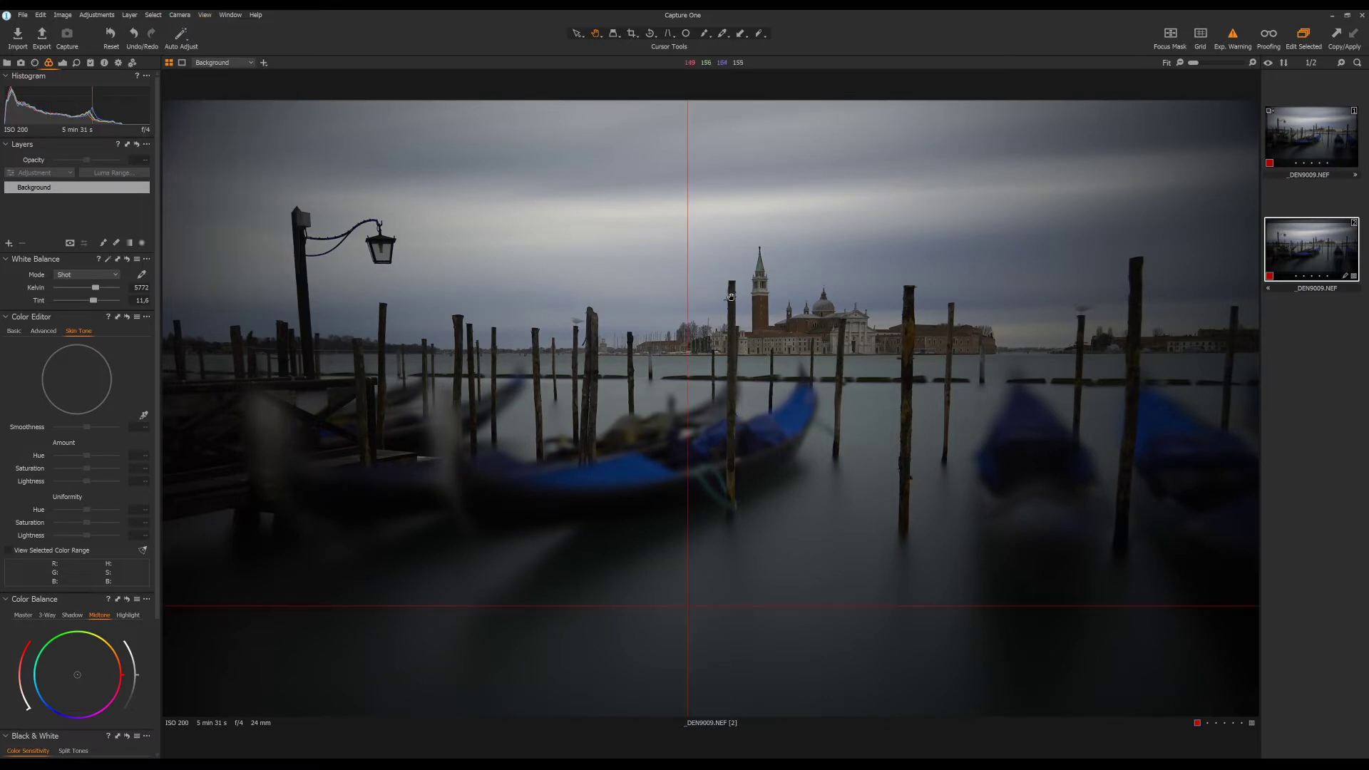
left_click(577, 34)
left_click_drag(688, 214, 769, 215)
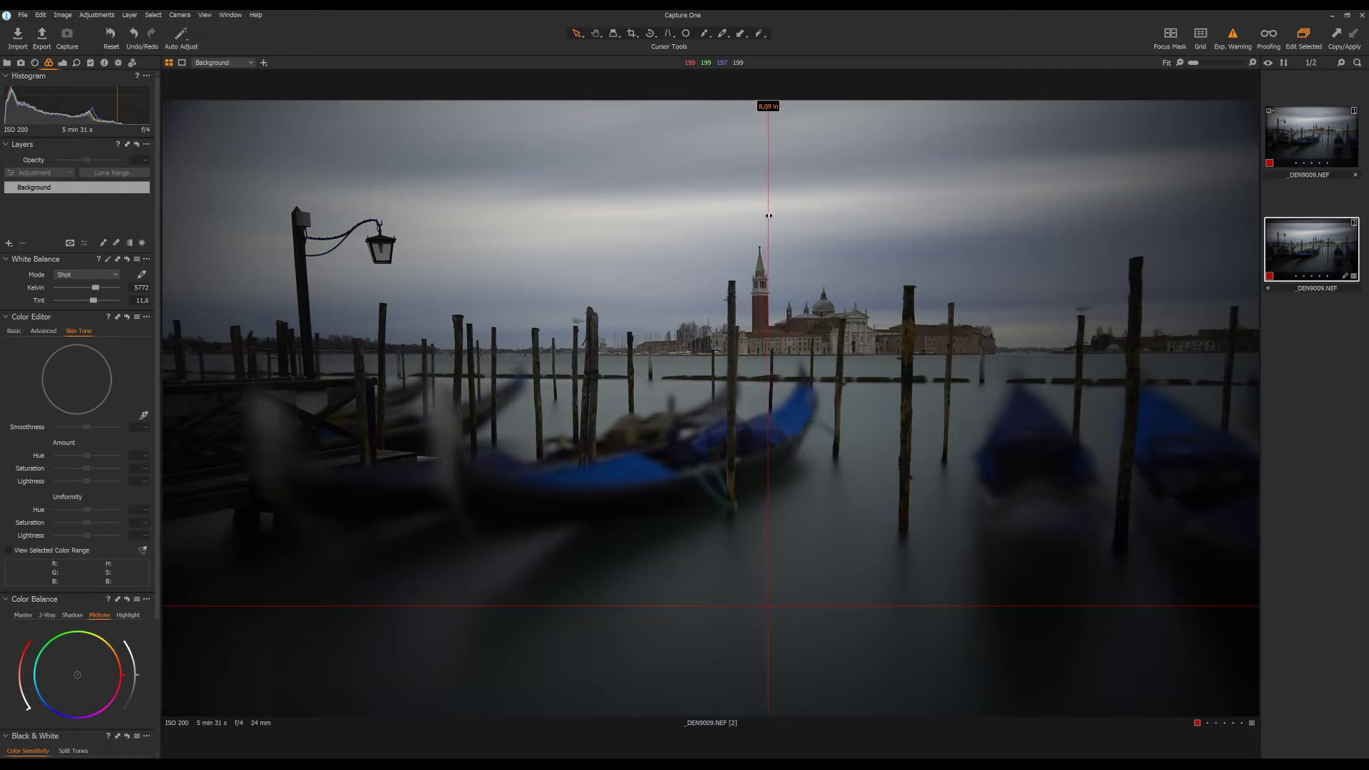
left_click_drag(696, 606, 723, 353)
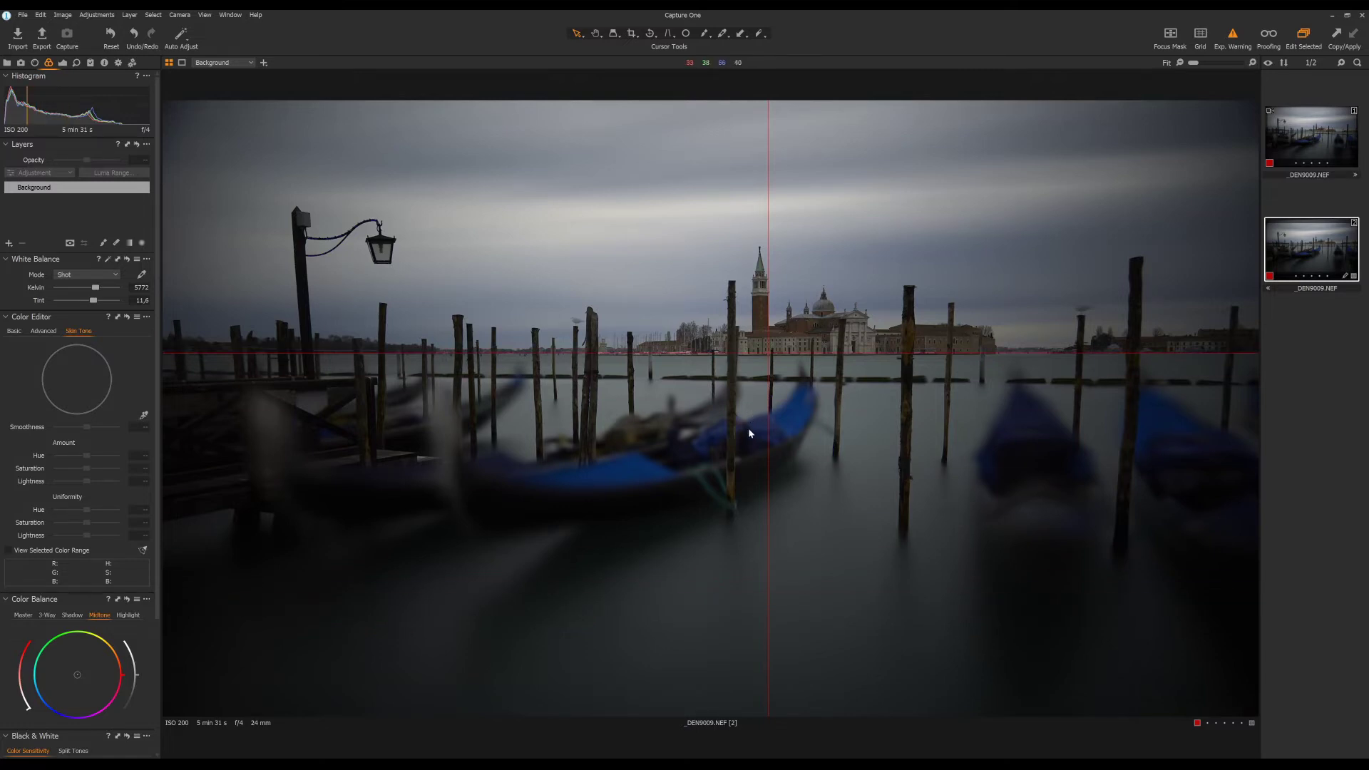
left_click(205, 14)
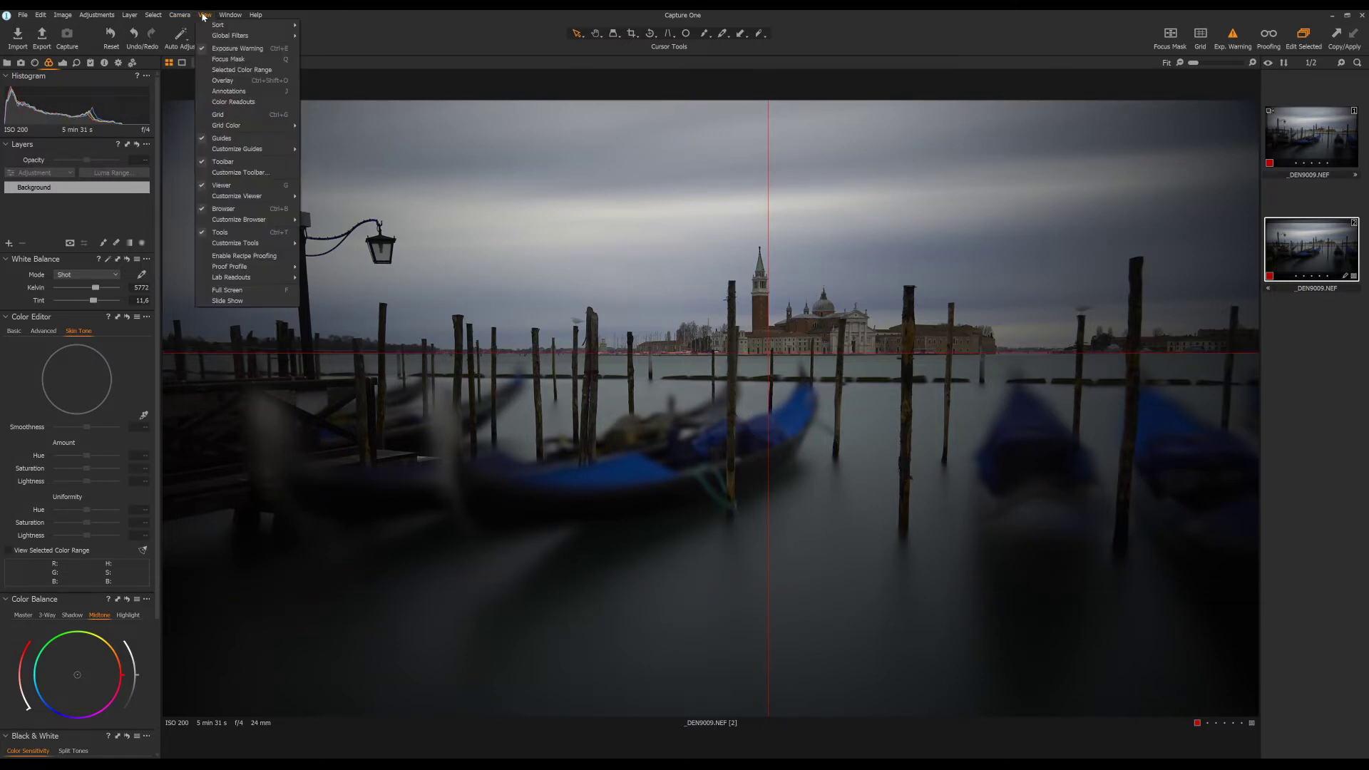
left_click(243, 139)
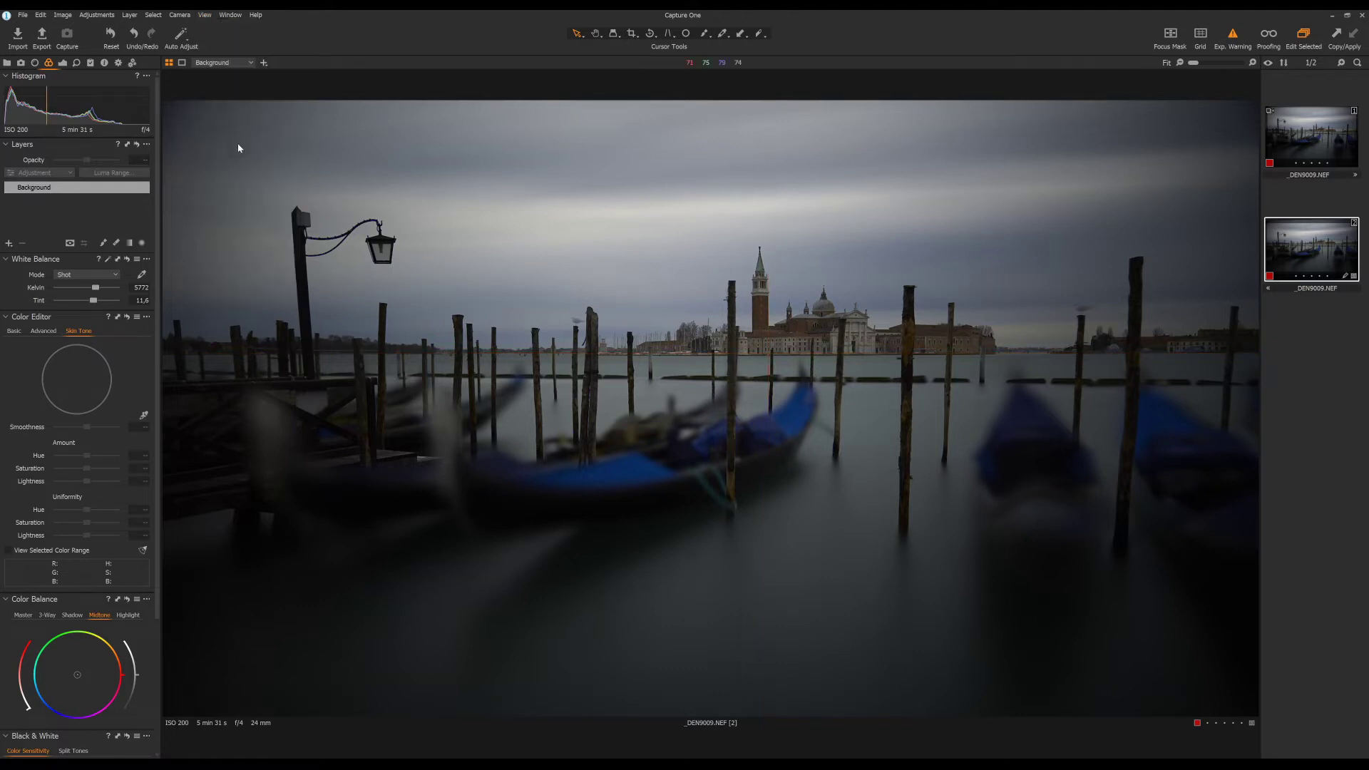
- Erase the handwritten note 3 about darkening the upper part of the photo
left_click(759, 36)
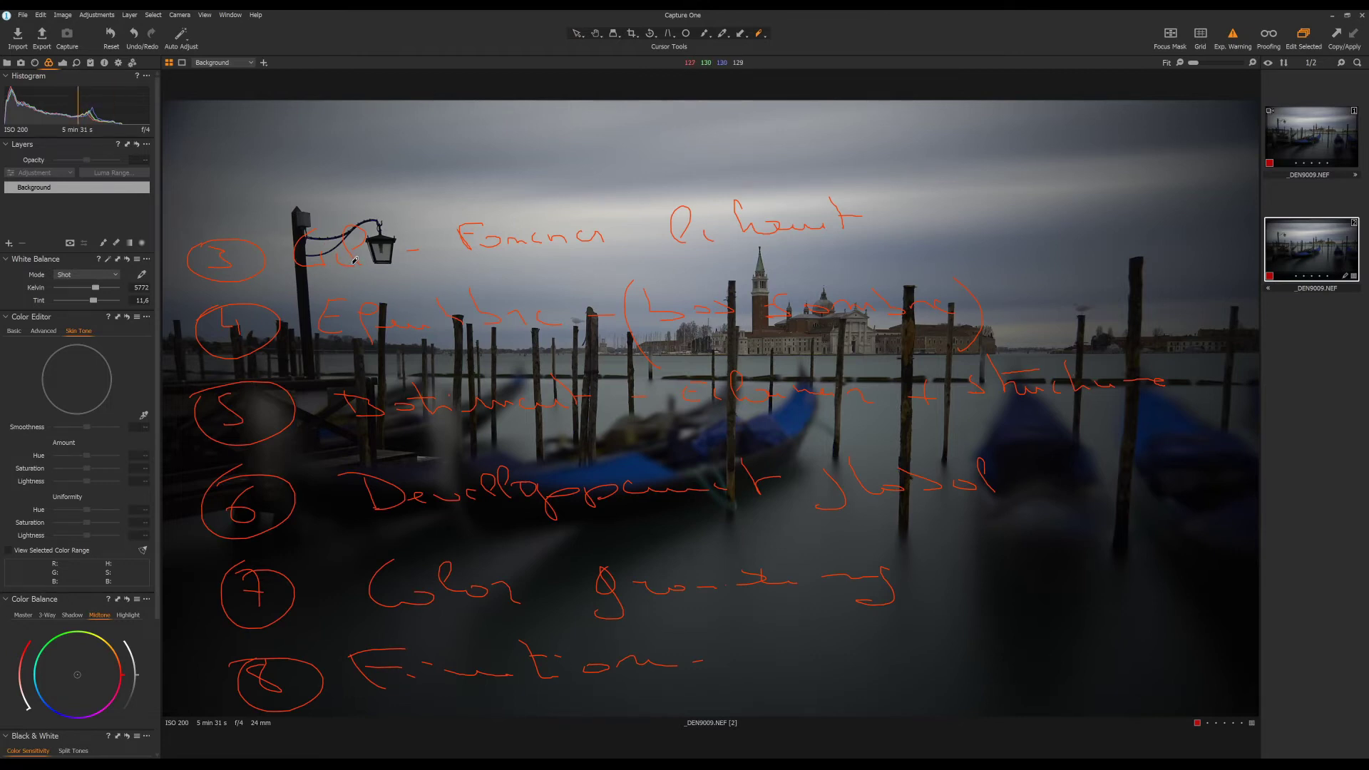
mouse_move(867, 207)
left_mouse_down()
mouse_move(214, 260)
mouse_move(568, 232)
left_mouse_up()
key("h")
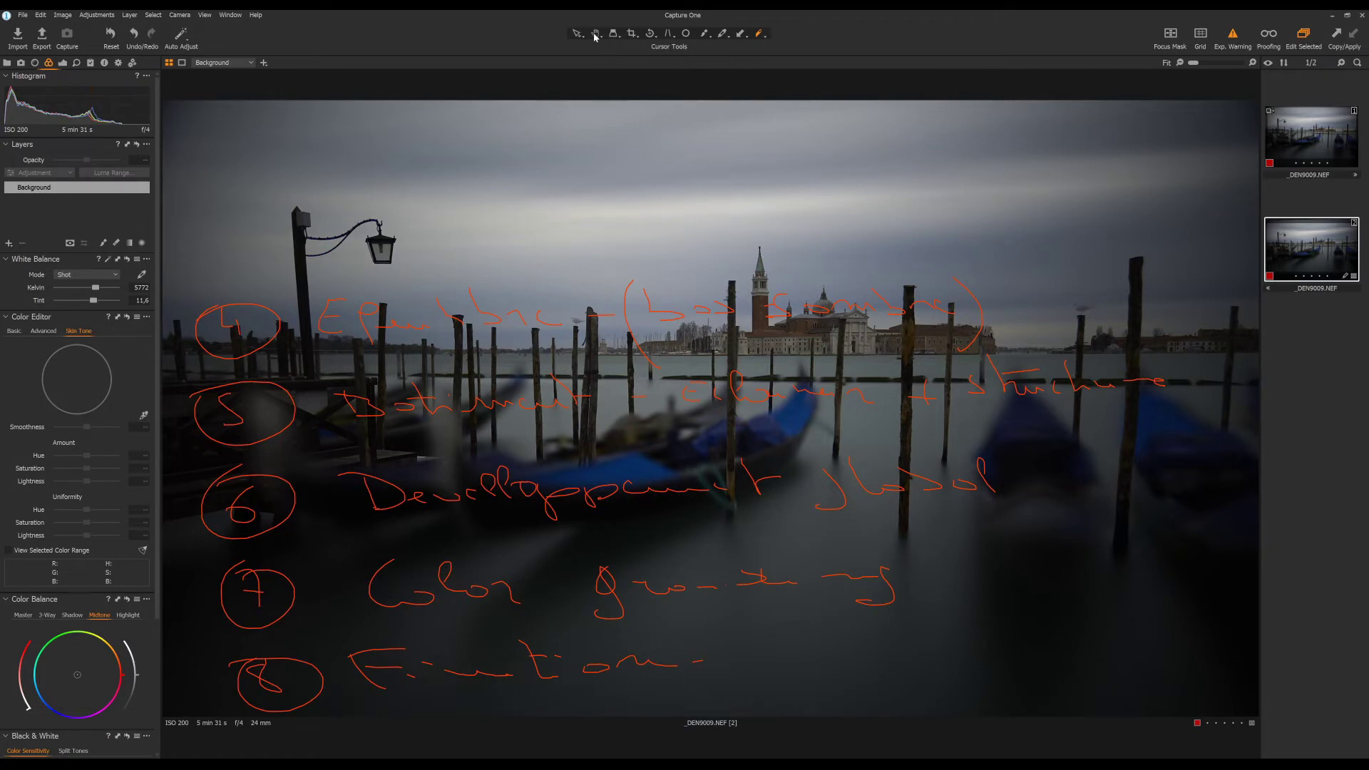
- Darken the sky on a new empty layer with exposure -1.97 and a linear gradient mask from the upper sky to the horizon
left_click(9, 243)
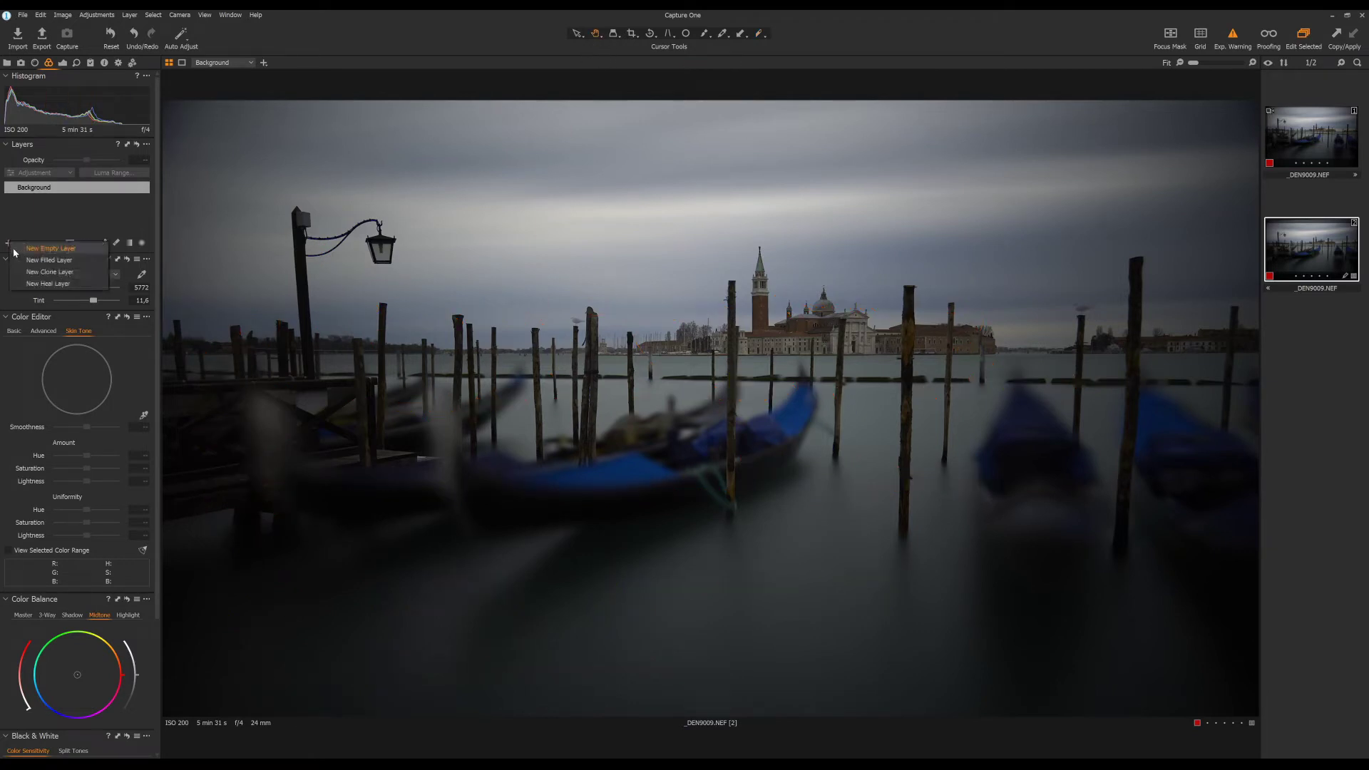
left_click(32, 253)
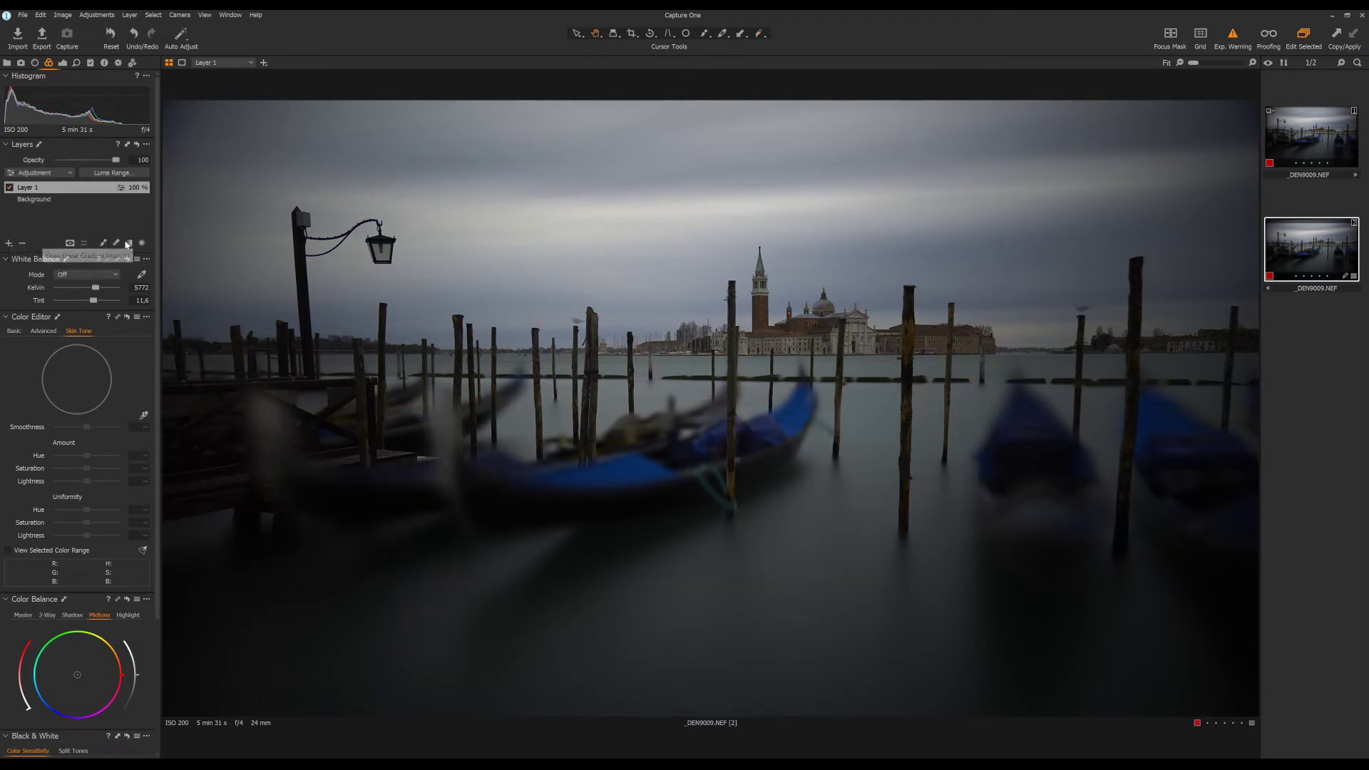
left_click(129, 243)
left_click(63, 62)
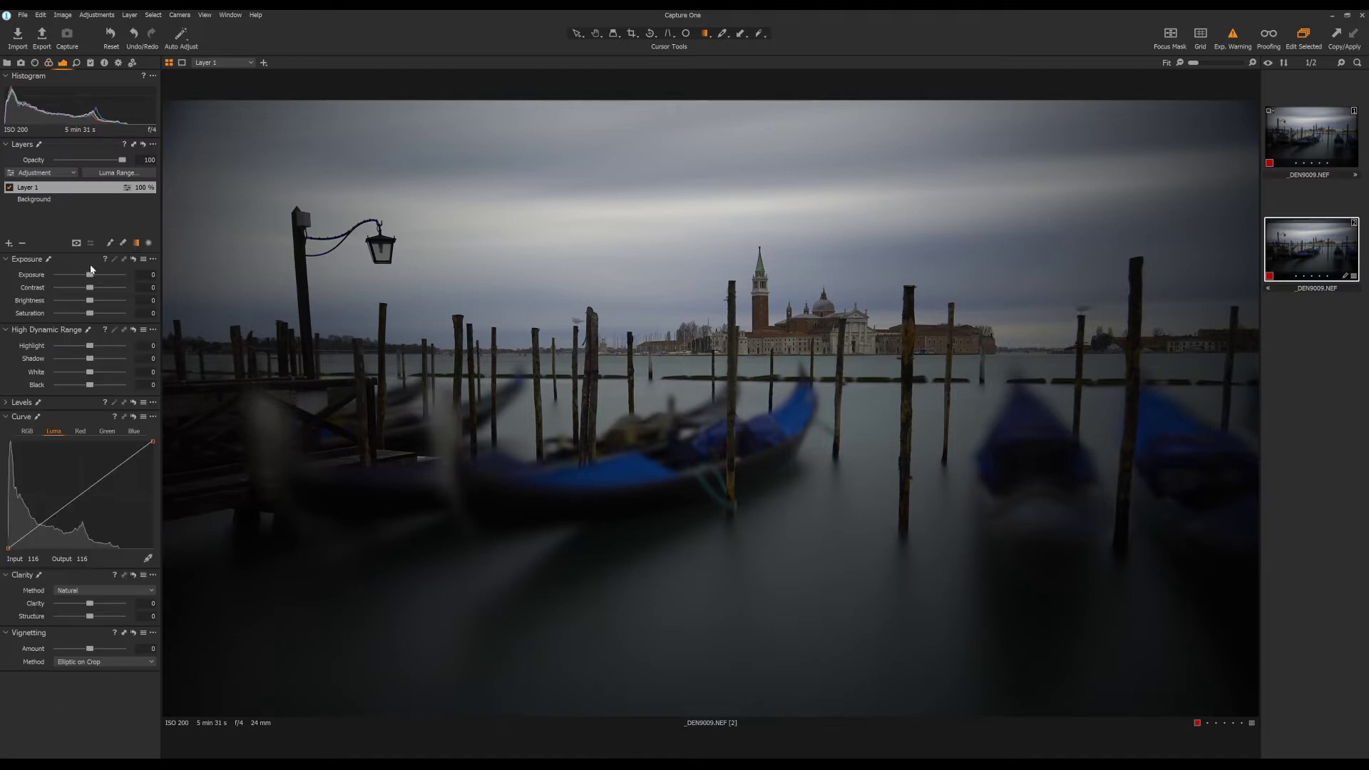
left_click_drag(90, 274, 79, 278)
left_click_drag(761, 150, 754, 348)
key("m")
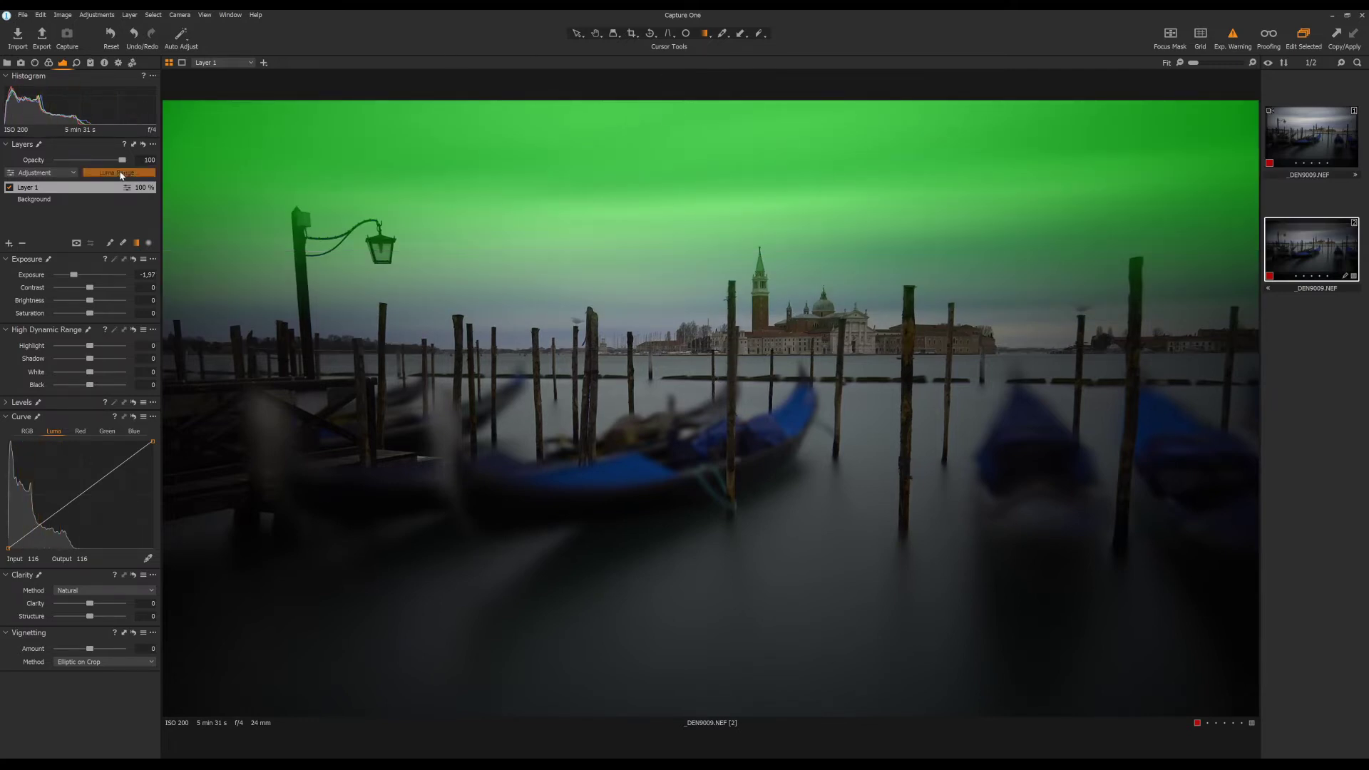
- Limit the sky layer's mask with a luma range starting at 53 with a lower falloff of 10
left_click(118, 173)
left_click_drag(1062, 121, 1102, 435)
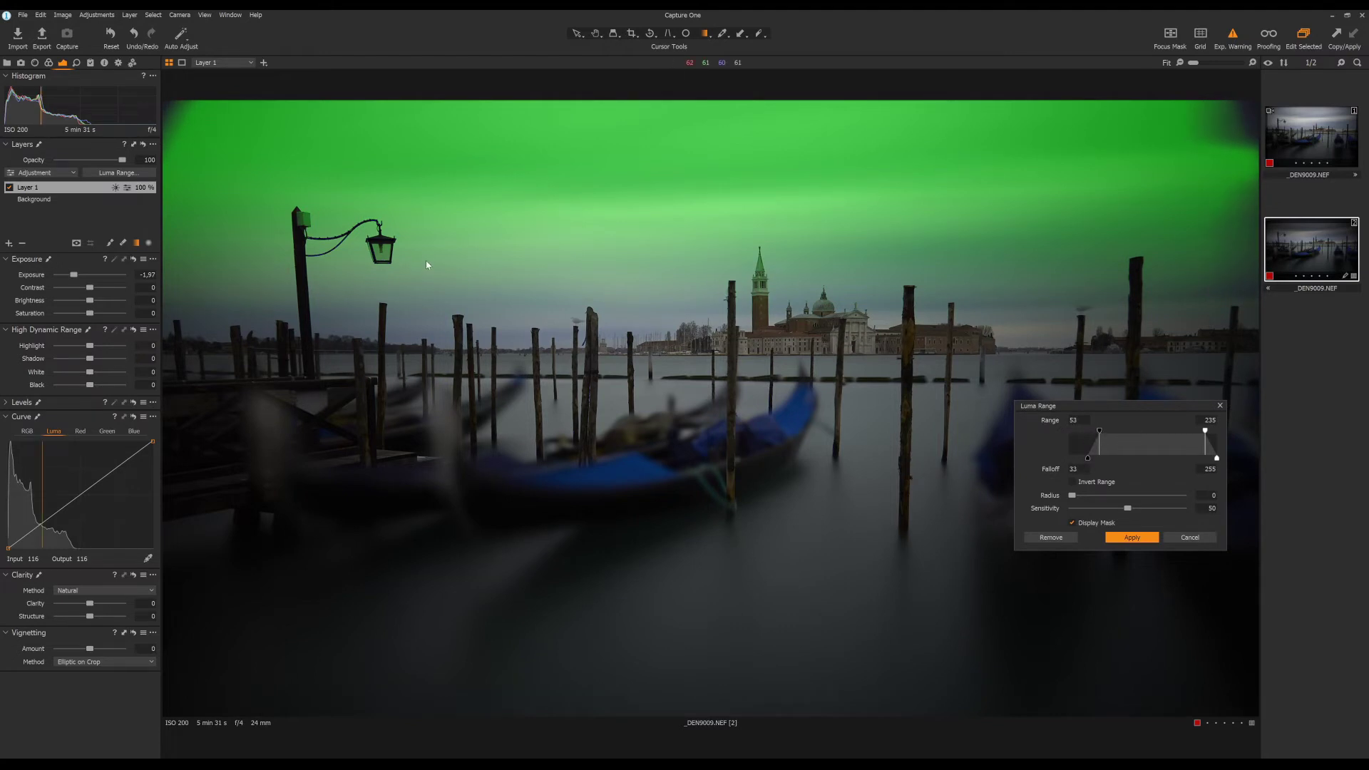
left_click_drag(1084, 458, 1079, 460)
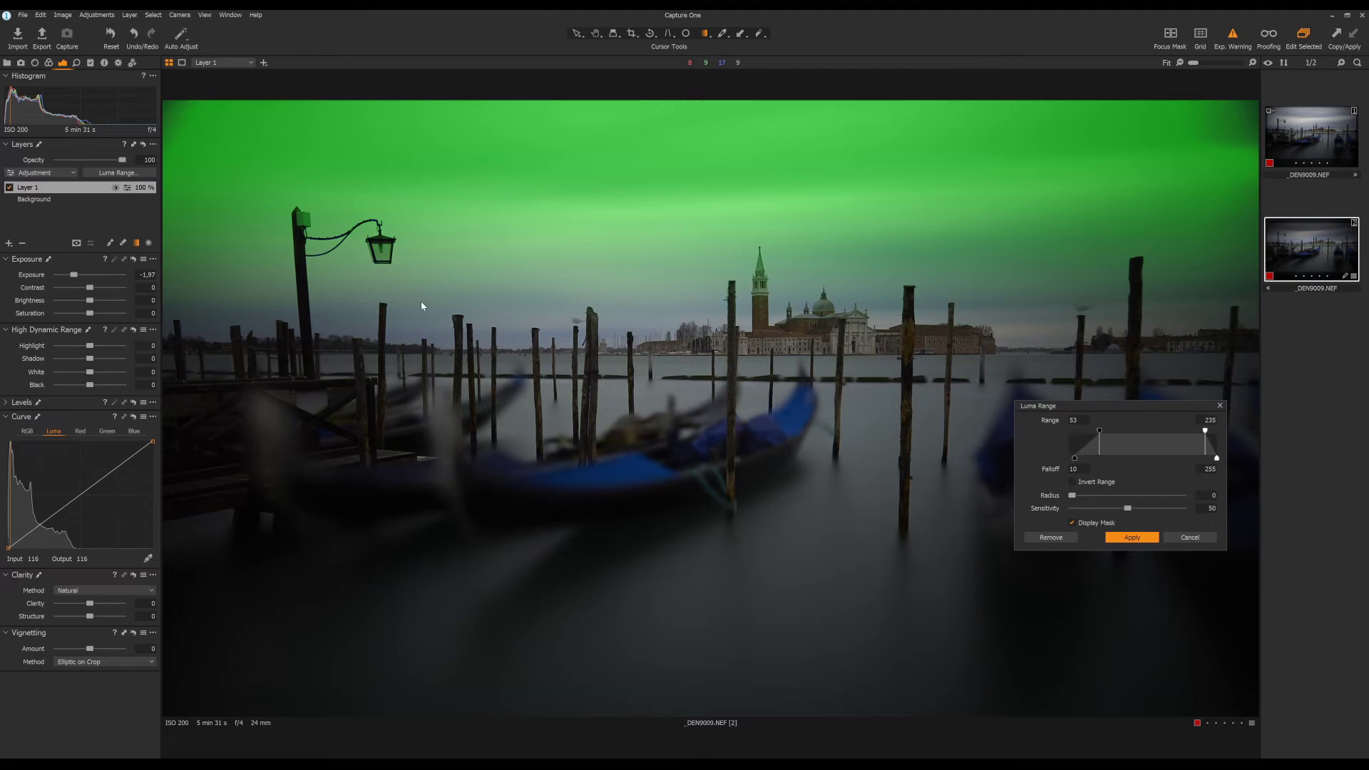
left_click(1133, 538)
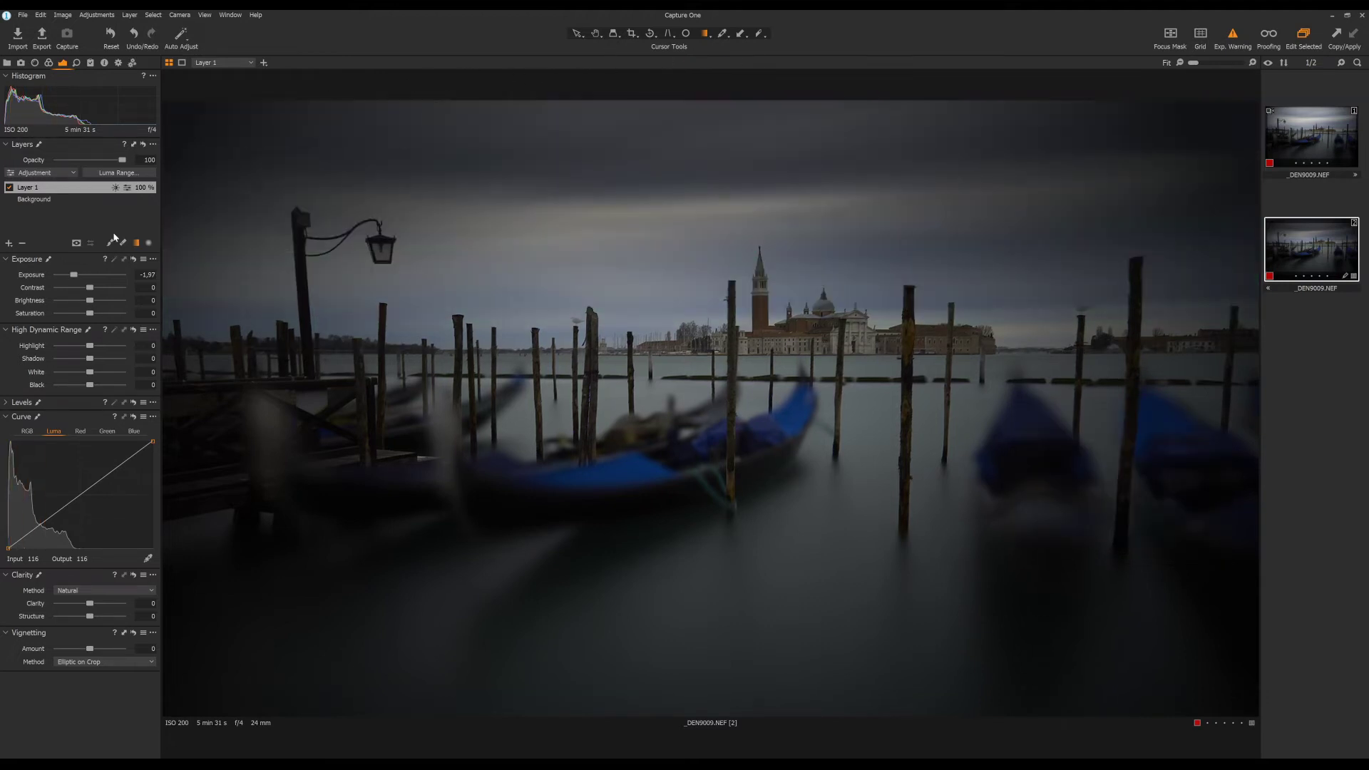
- Set the sky layer to exposure 0.11, highlight -100 and white -94, and lower the luma curve's white point to output 229
double_click(73, 277)
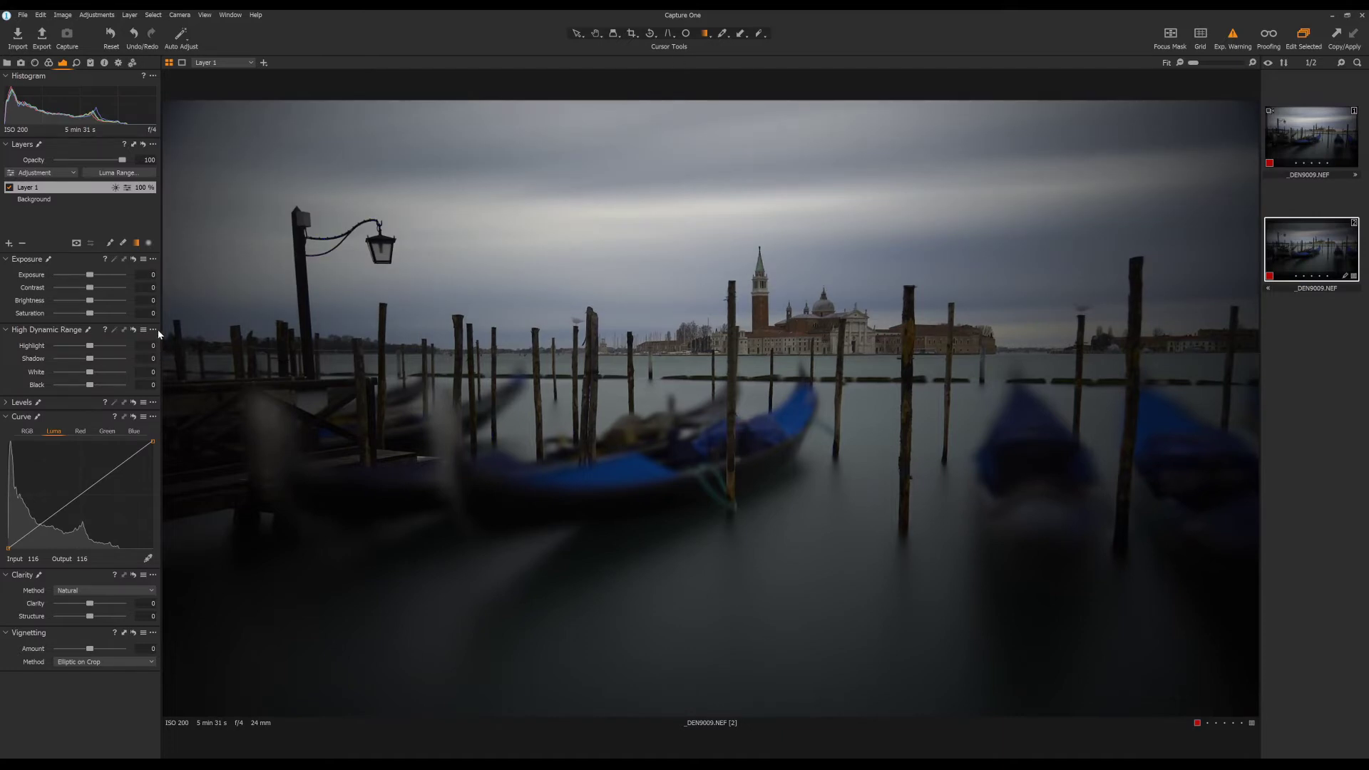
left_click_drag(90, 348, 67, 373)
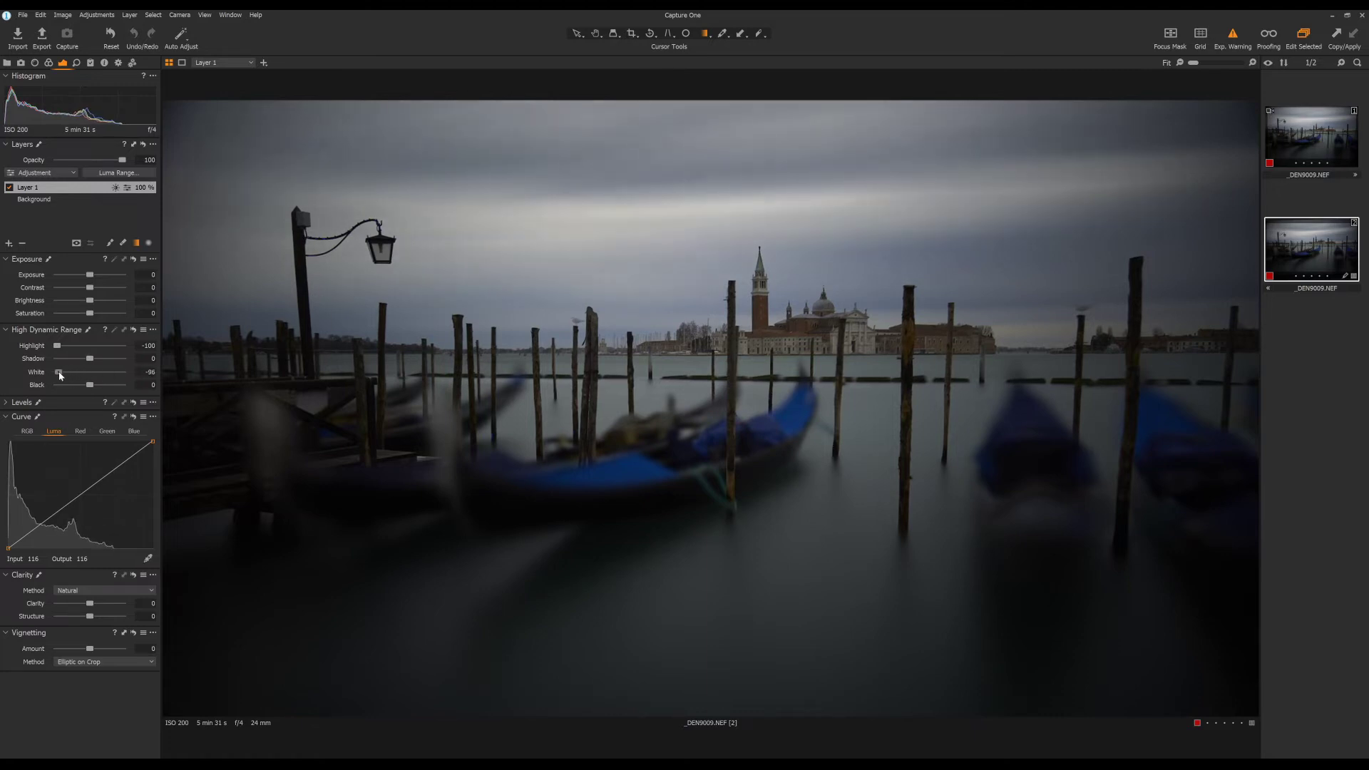
left_click_drag(152, 441, 153, 454)
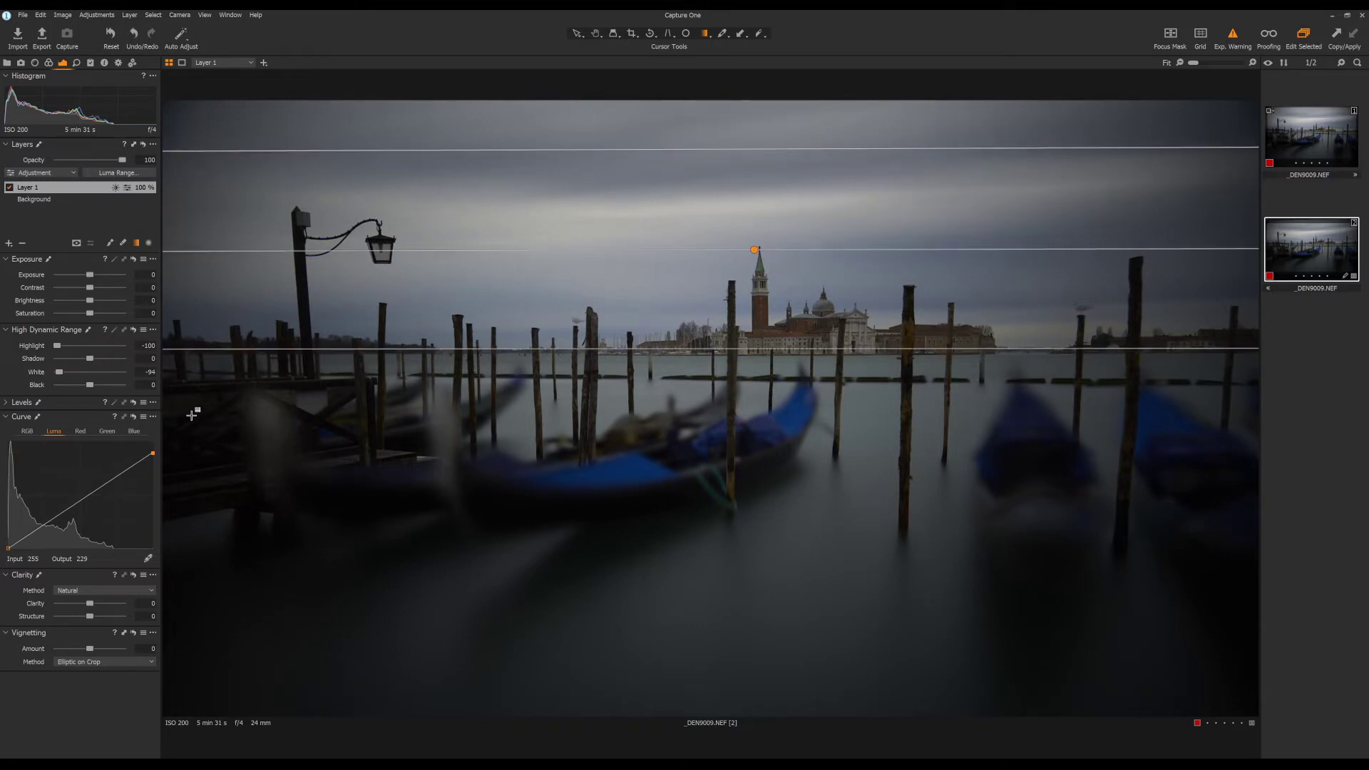
left_click_drag(86, 275, 92, 274)
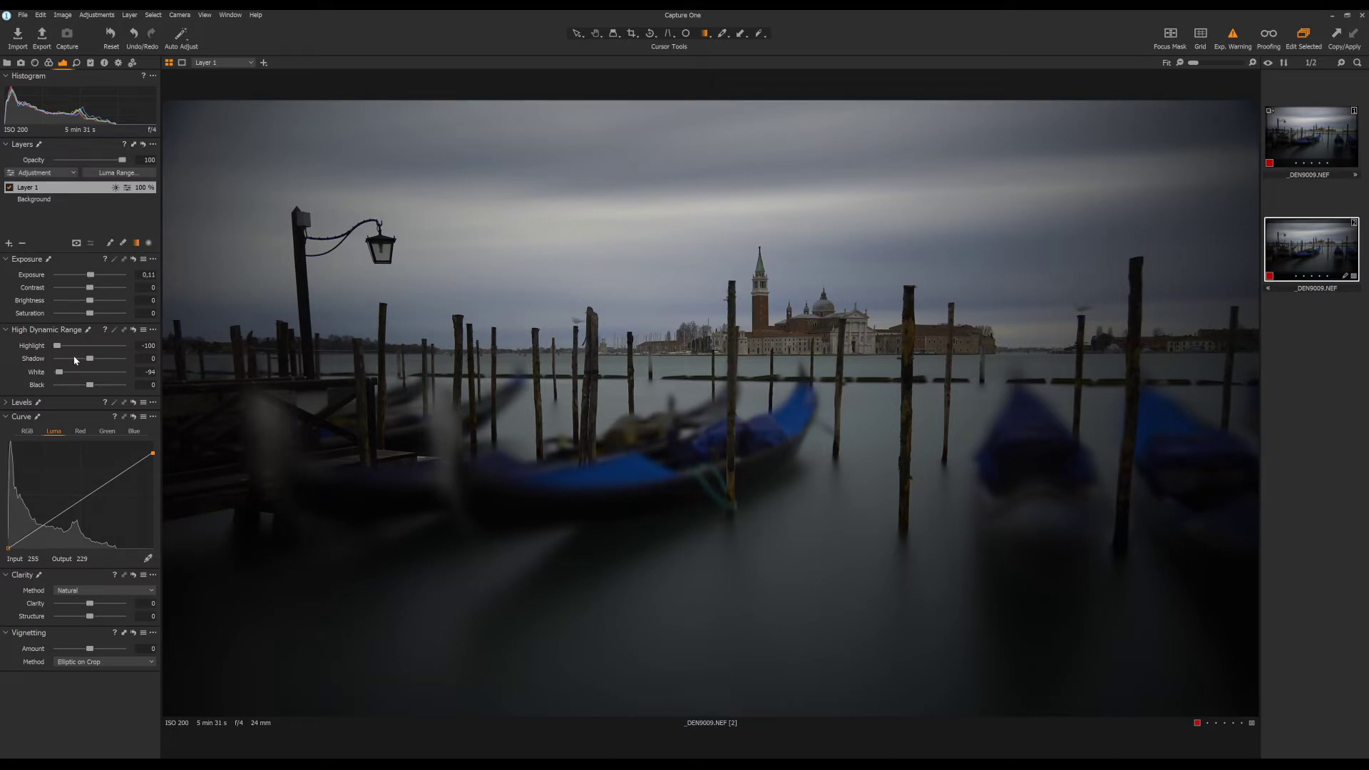
- Erase the handwritten note 4 about balancing the dark lower part of the photo
key("o")
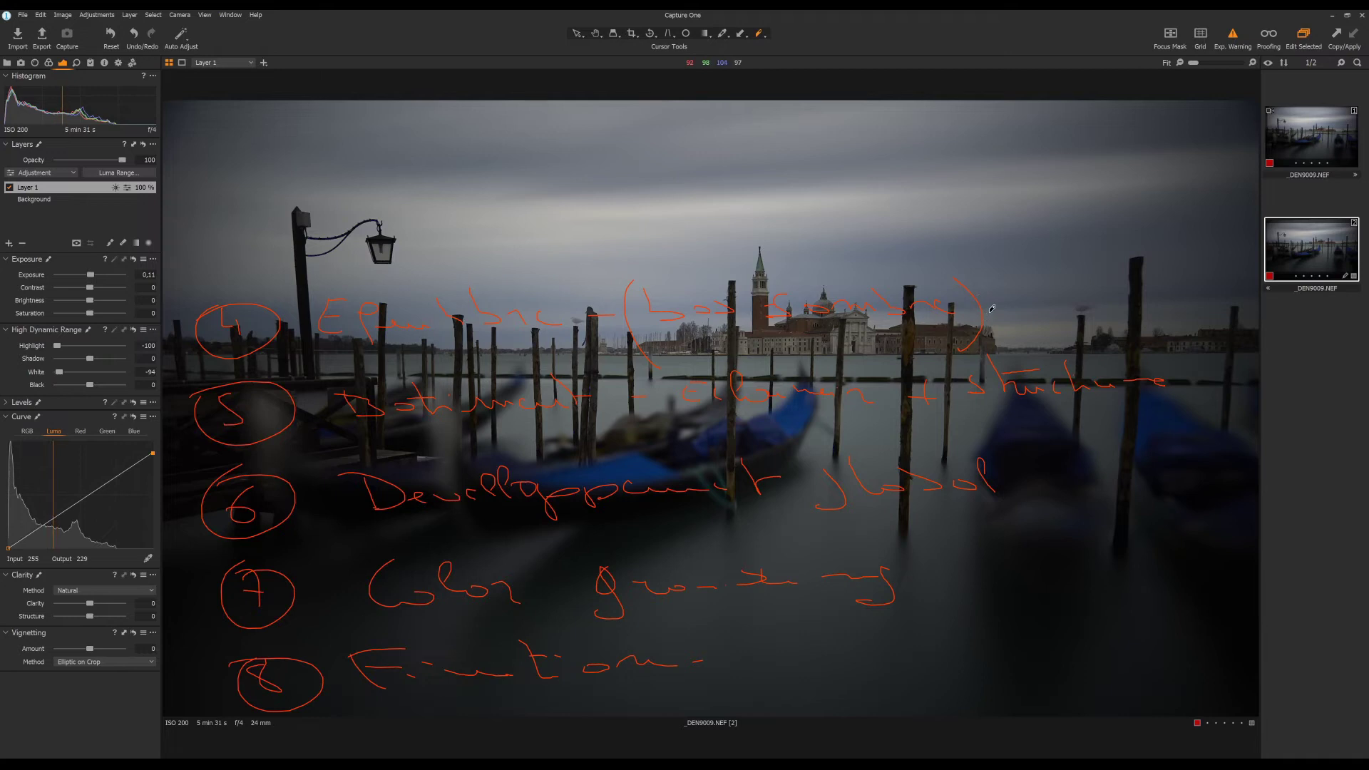
mouse_move(992, 309)
left_mouse_down()
mouse_move(249, 323)
mouse_move(941, 305)
left_mouse_up()
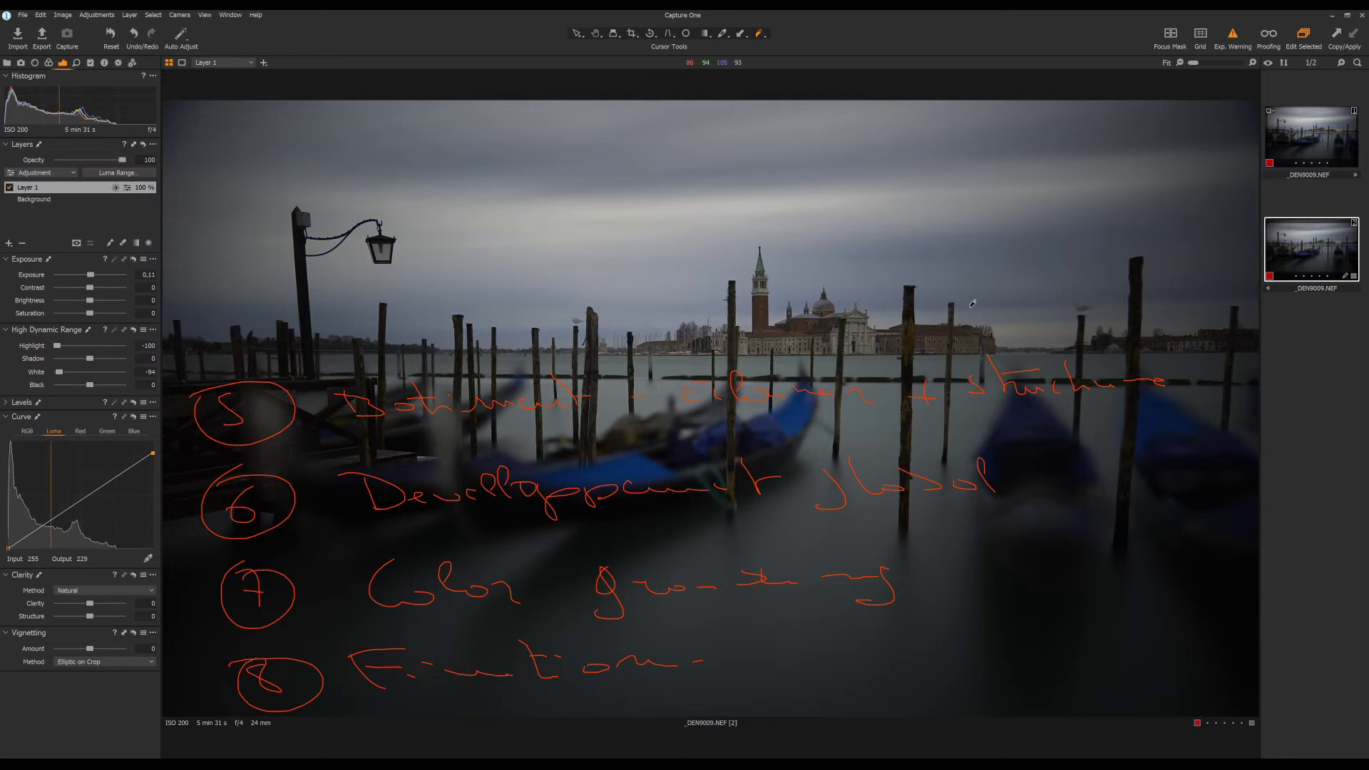
key("Escape")
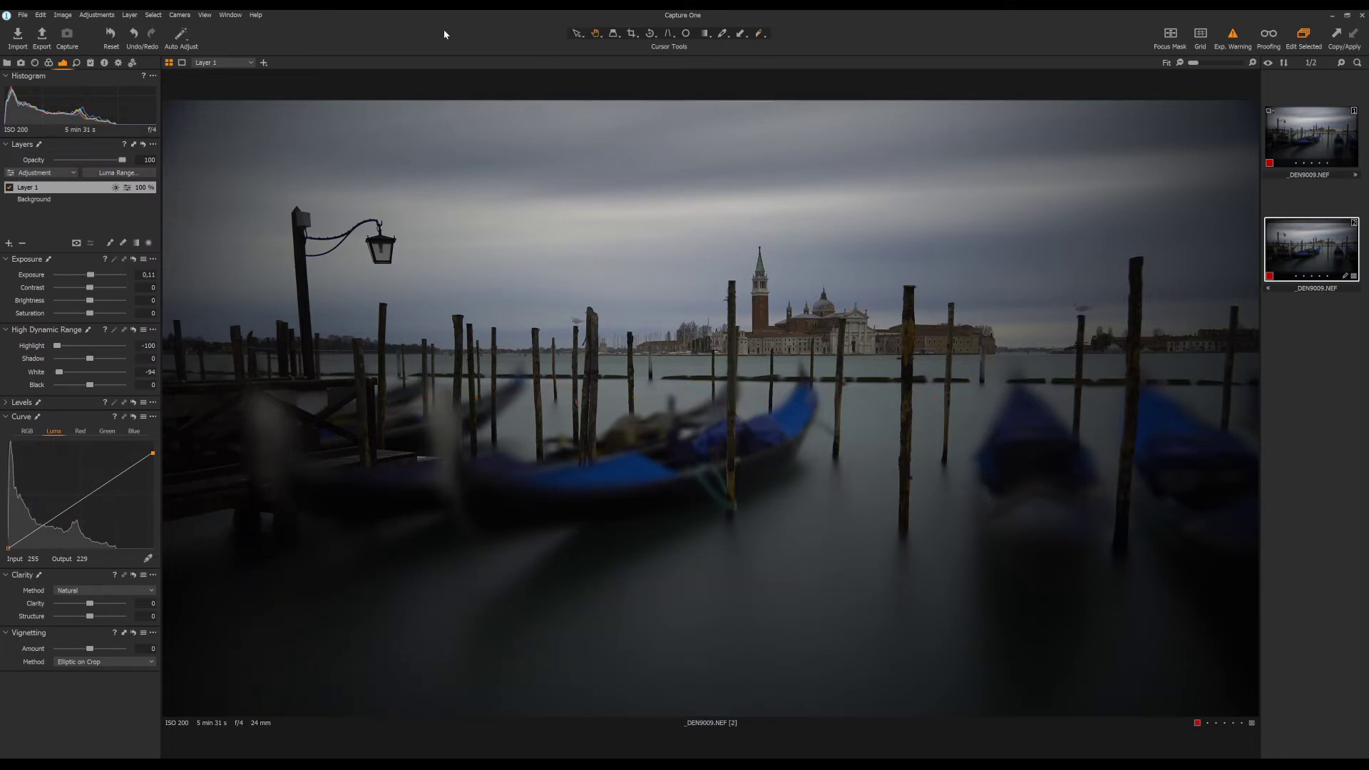
- Brighten the water and gondolas on a new layer with a linear gradient mask and shadow 52, comparing with the layer off and on
left_click(9, 243)
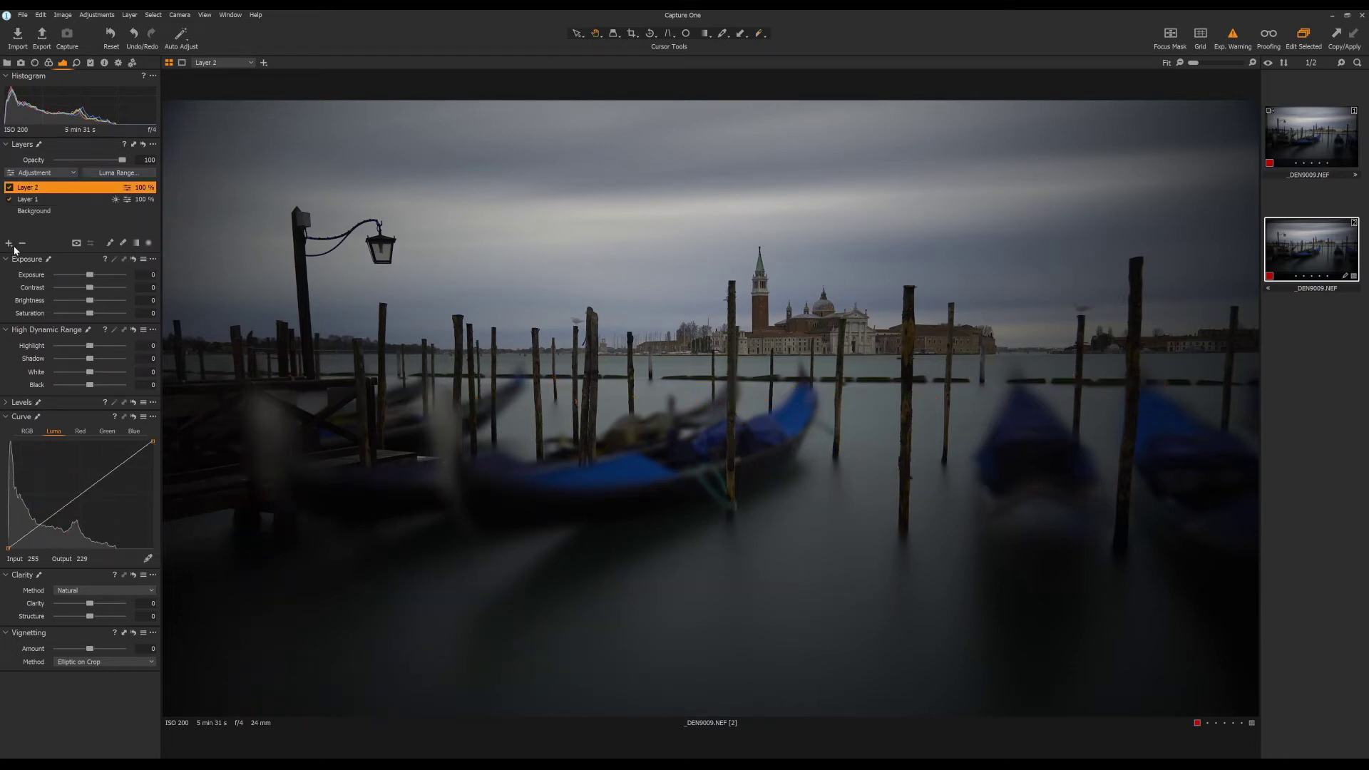
left_click(138, 245)
mouse_move(754, 250)
left_mouse_down()
mouse_move(762, 627)
mouse_move(767, 260)
left_mouse_up()
left_click_drag(766, 434, 765, 415)
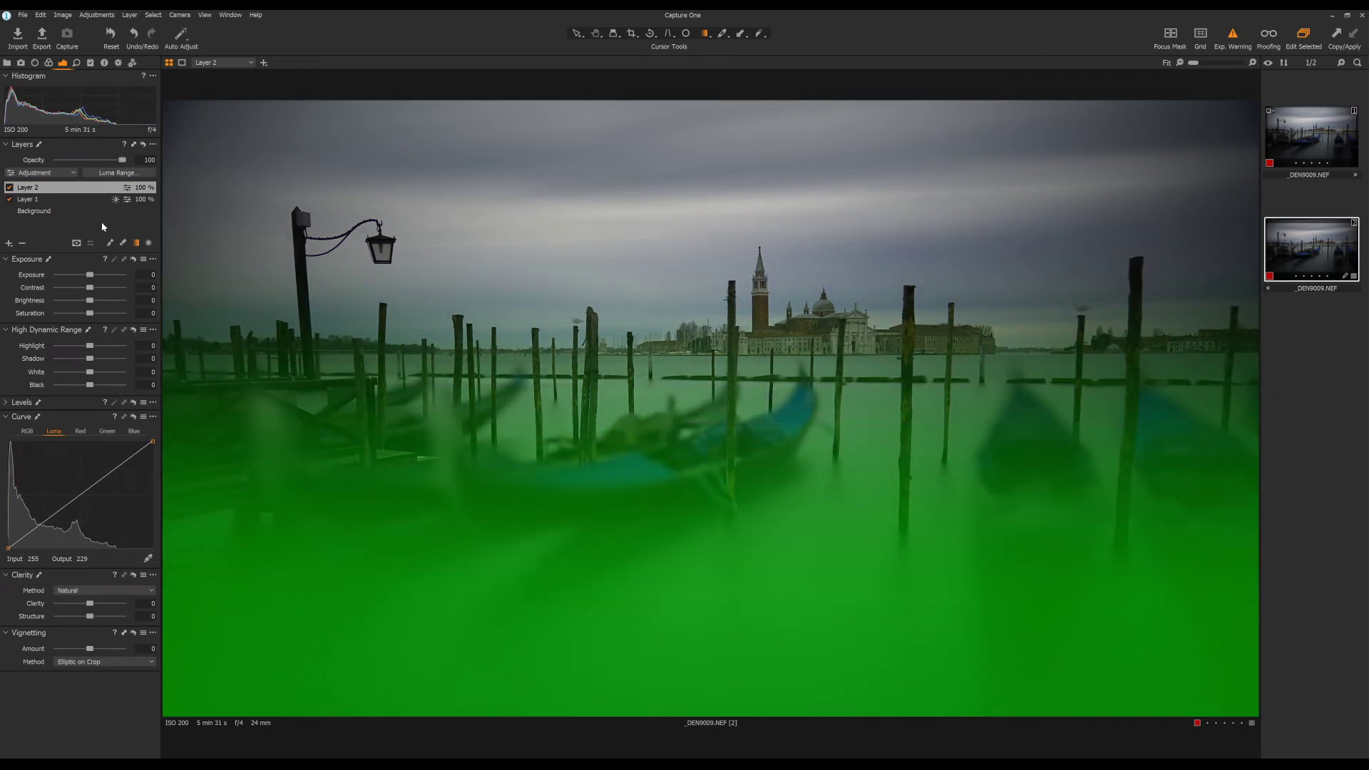
left_click_drag(91, 359, 109, 365)
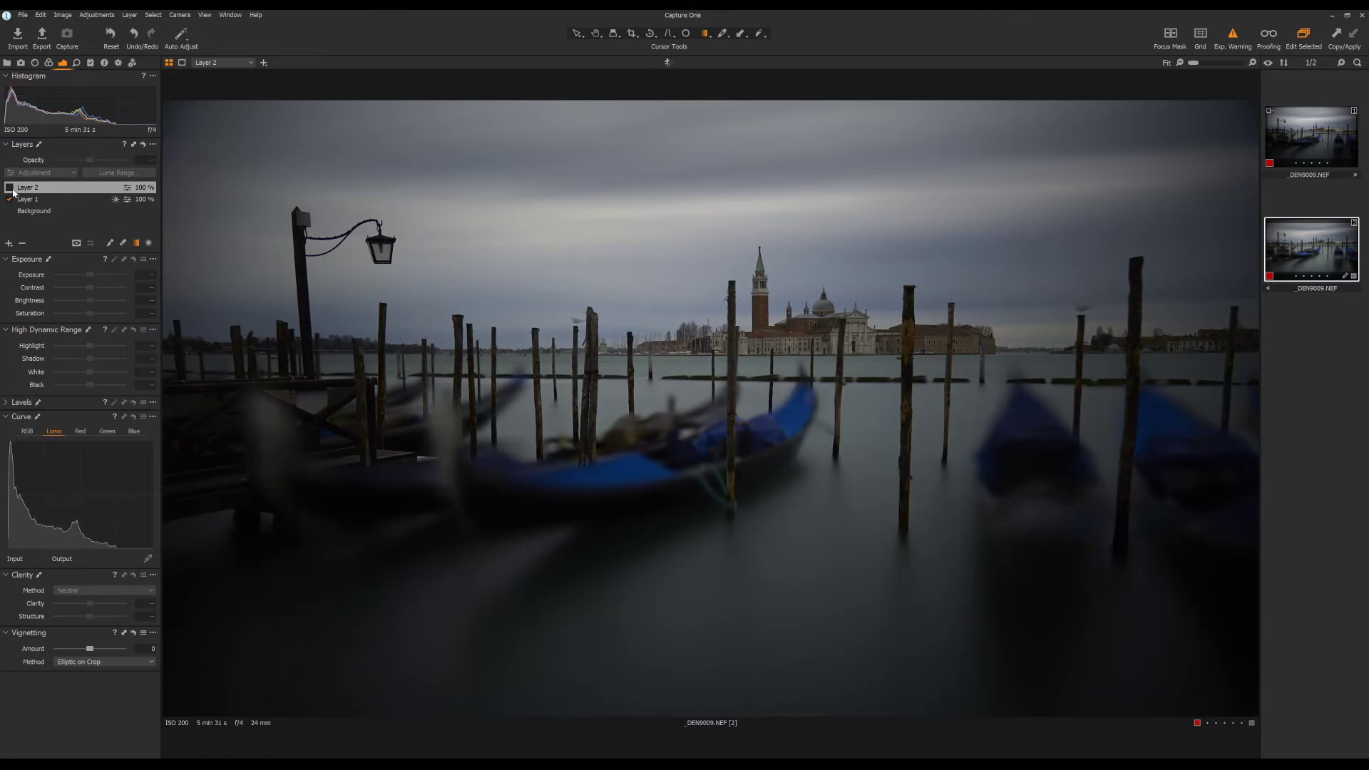
left_click(10, 189)
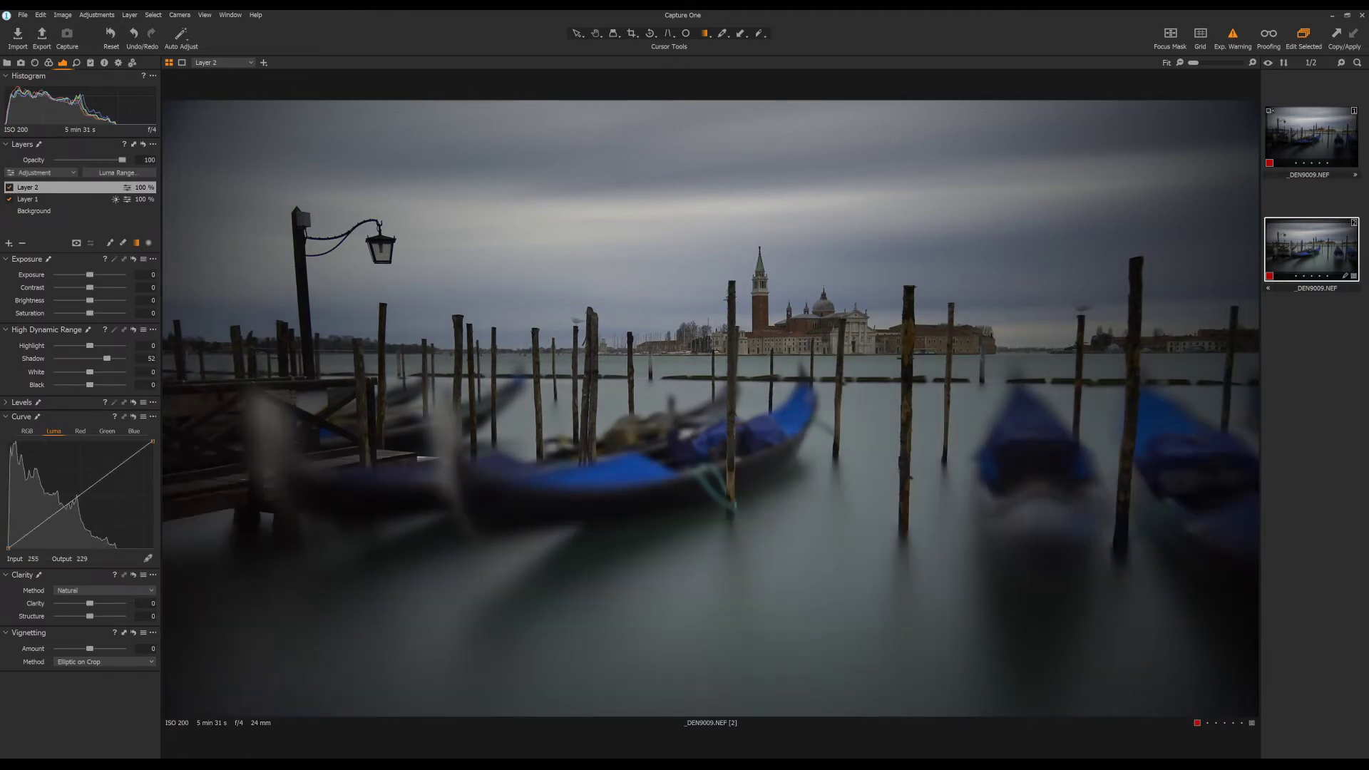
mouse_move(719, 459)
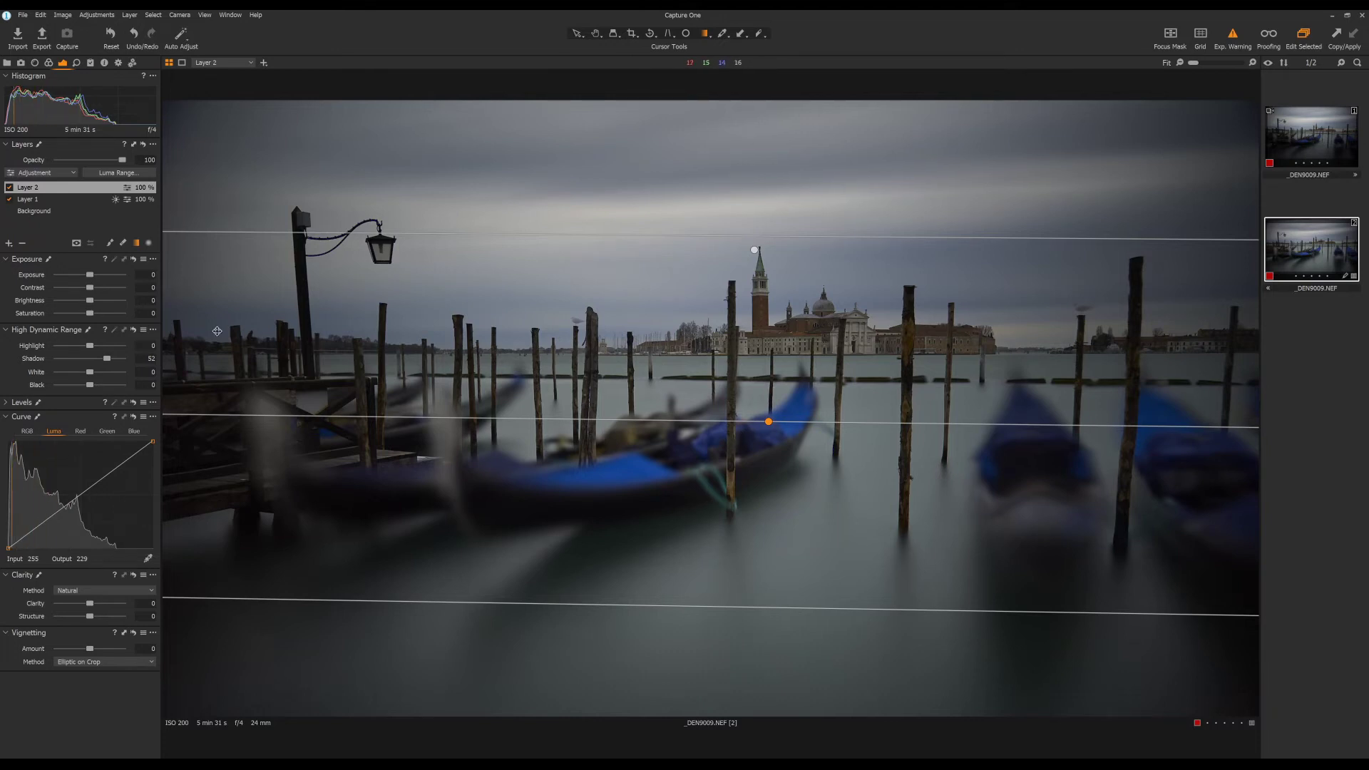
- Set the lower gradient layer to contrast 8, highlight -33 and white -40, and lower the luma curve's white point to output 247
left_click_drag(92, 290, 95, 291)
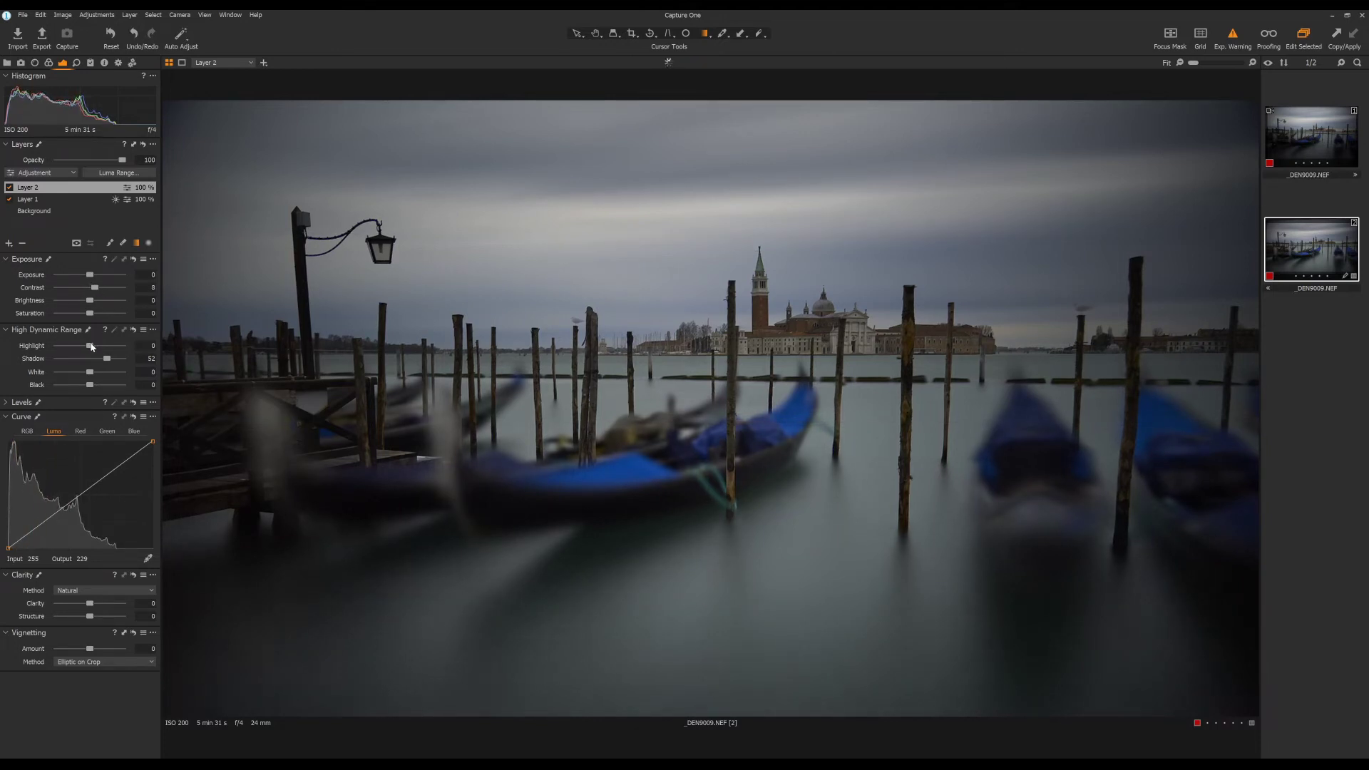
left_click_drag(91, 349, 82, 347)
left_click_drag(152, 442, 153, 446)
- Erase the handwritten note 5 about the building's clarity and structure
left_click(760, 35)
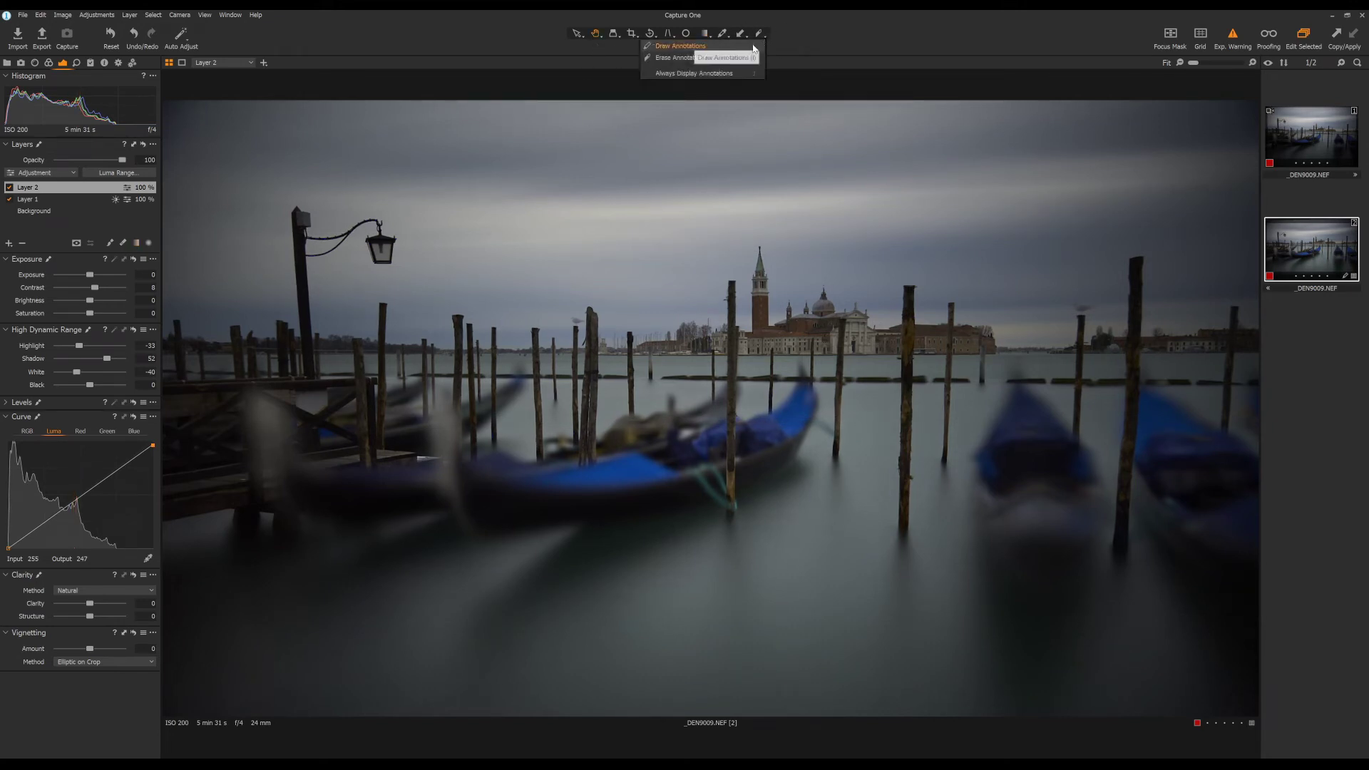
left_click(746, 58)
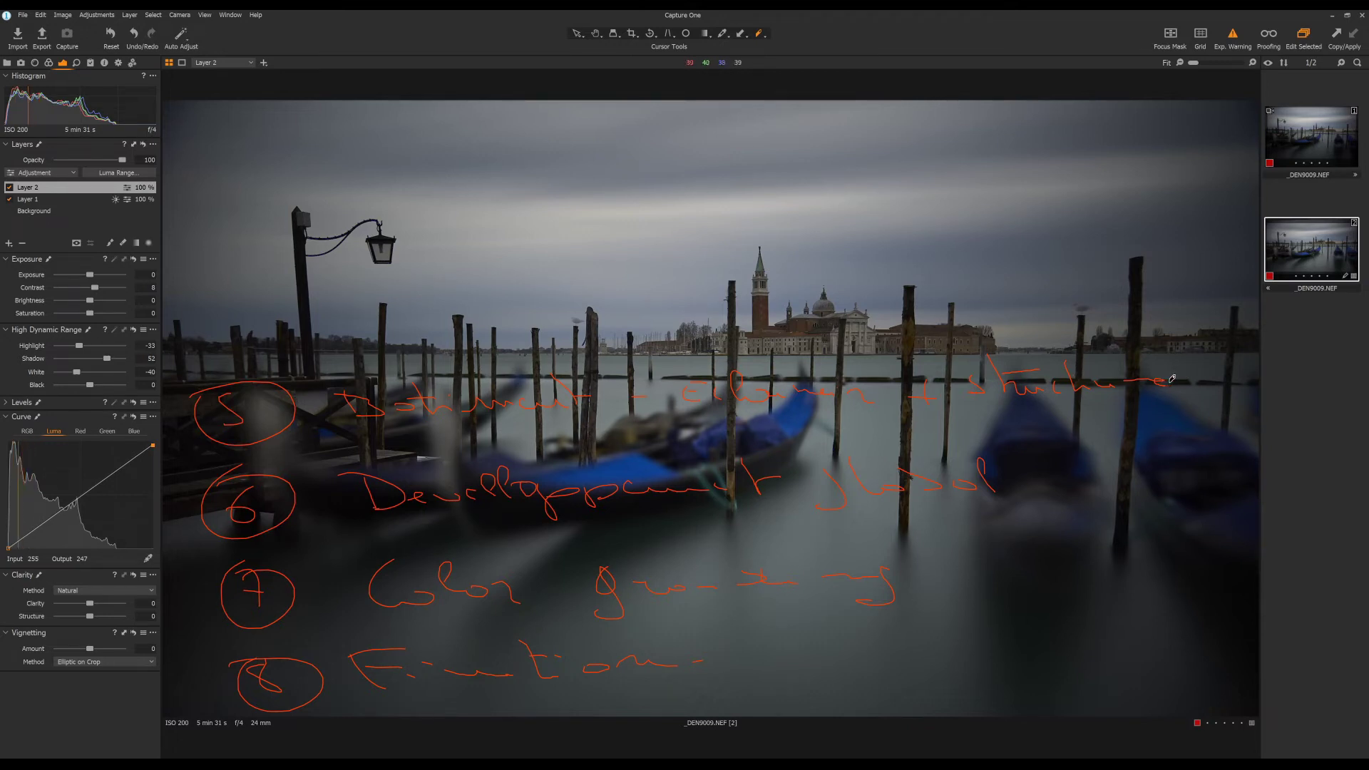
key("ctrl+z")
key("ctrl+z")
key("ctrl+z")
key("ctrl+z")
key("ctrl+z")
key("ctrl+z")
key("ctrl+z")
key("ctrl+z")
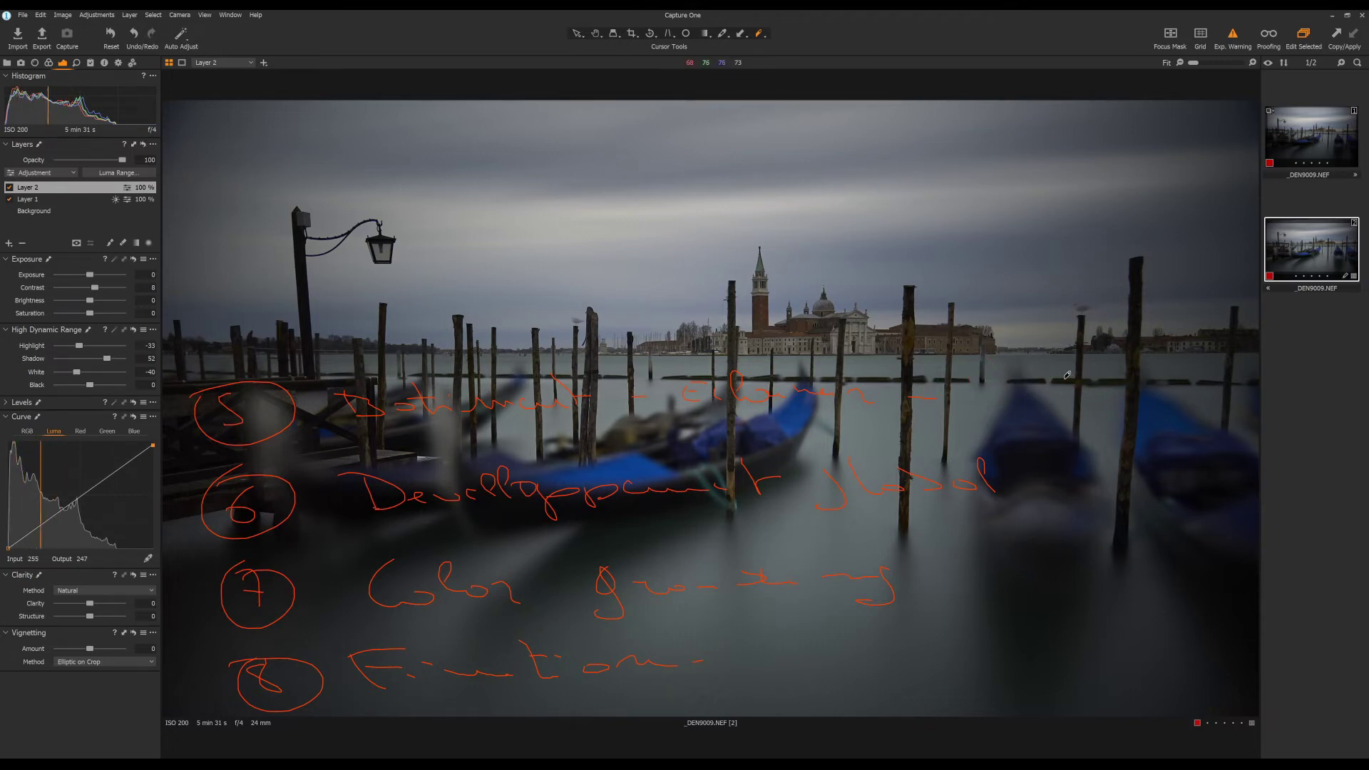
key("ctrl+z")
key("ctrl+z")
key("ctrl+z")
key("ctrl+z")
key("ctrl+z")
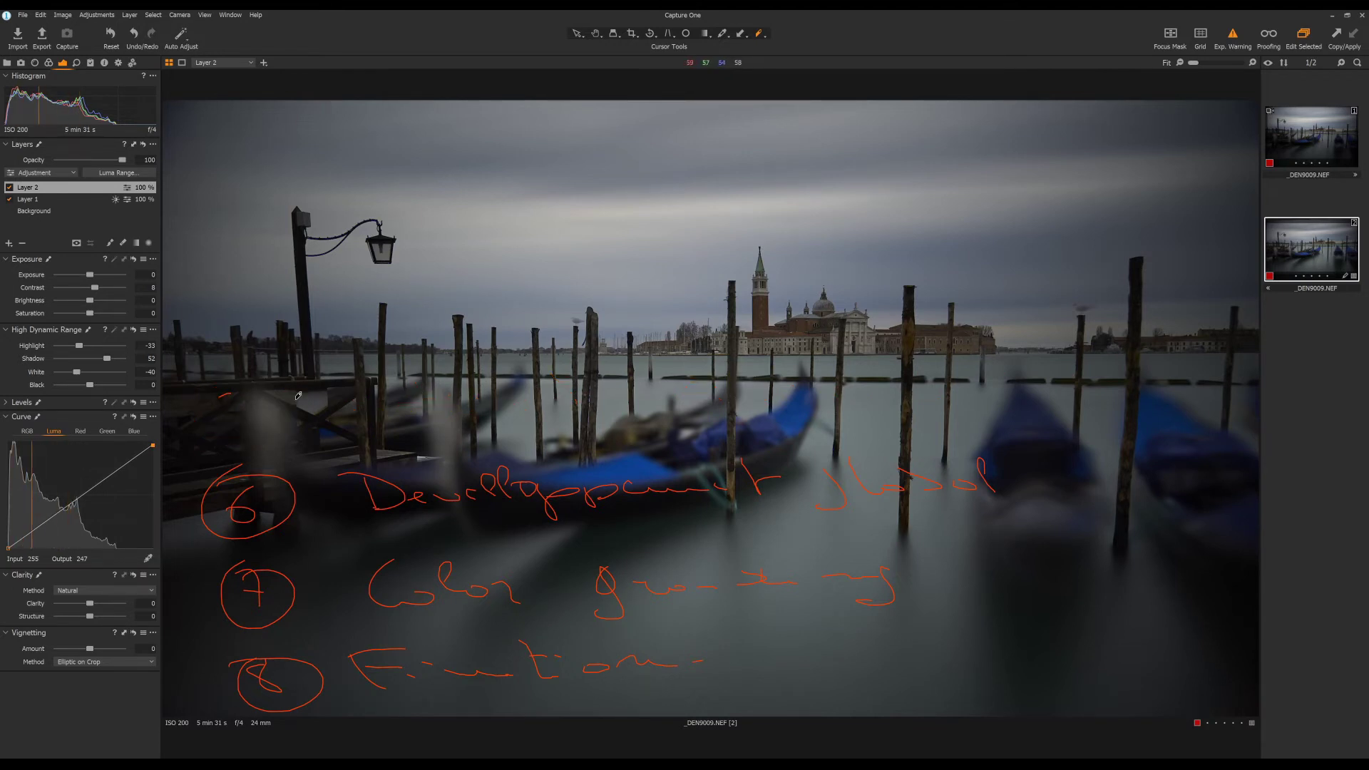
left_click(597, 36)
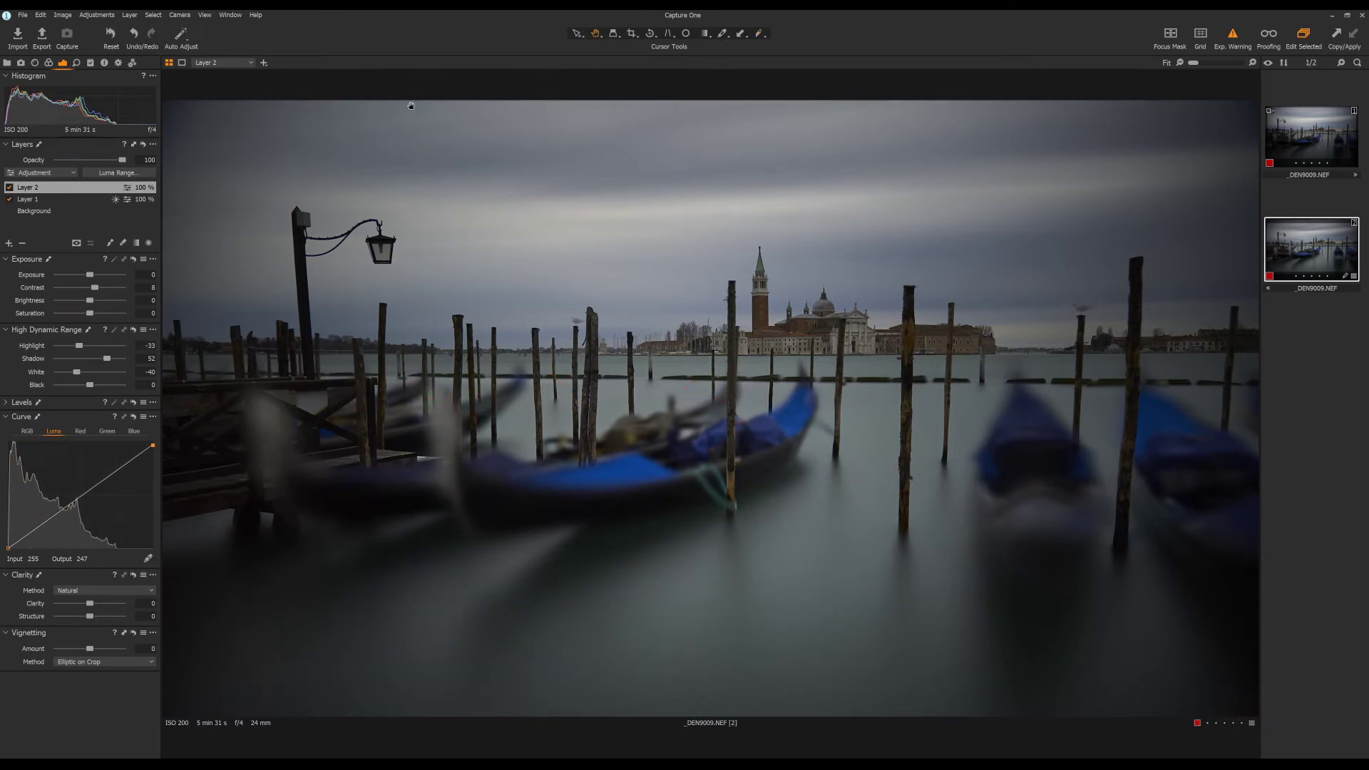
- Add a new layer and brush a mask over the bell tower, church and buildings along the far shore
left_click(9, 244)
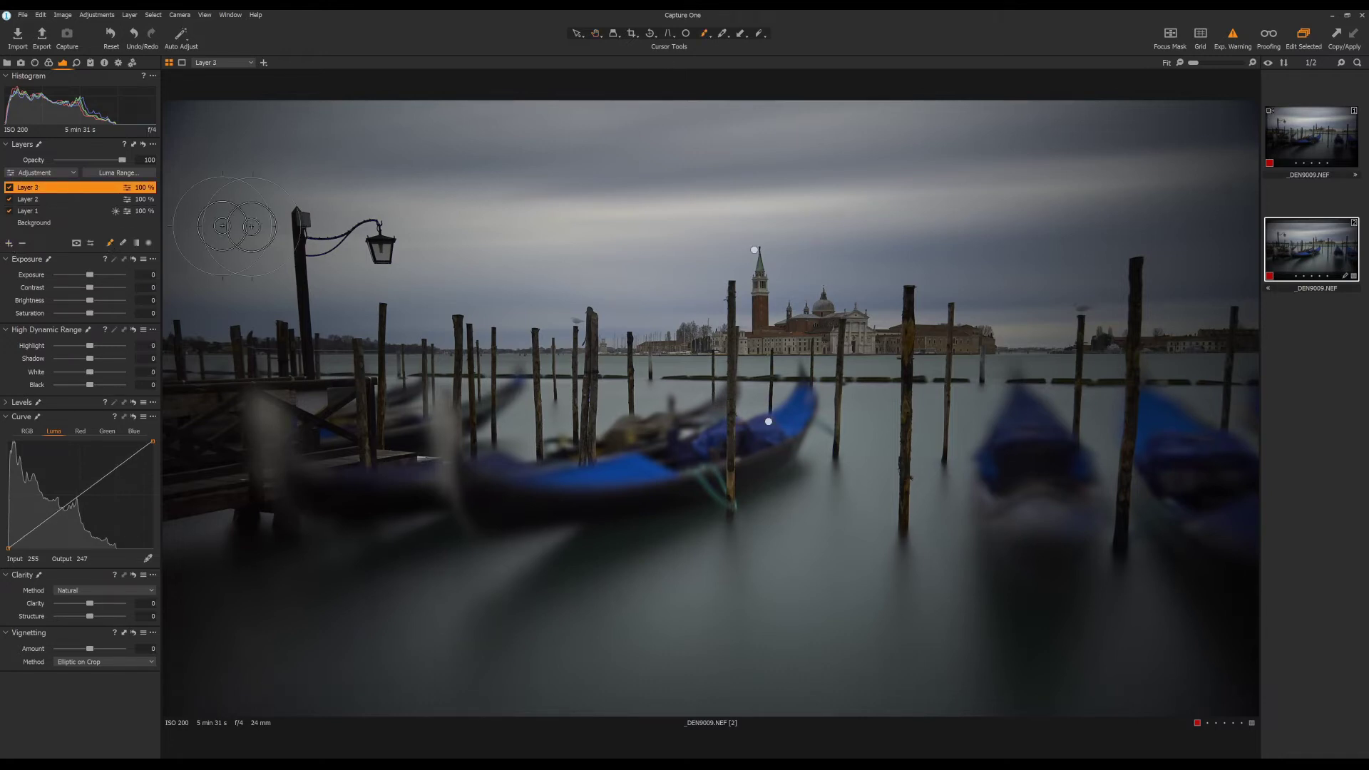
left_click(111, 244)
left_click_drag(94, 250, 85, 250)
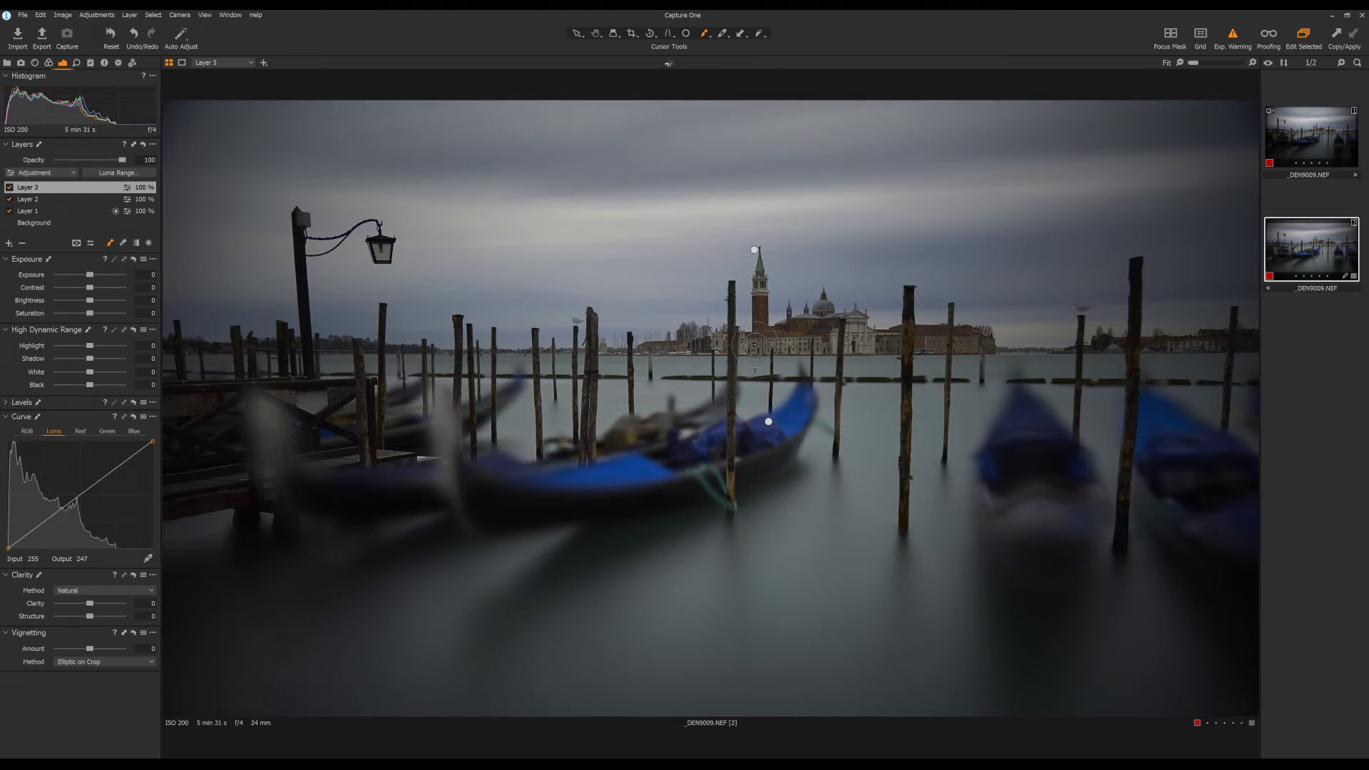
mouse_move(755, 345)
left_mouse_down()
mouse_move(833, 338)
mouse_move(830, 324)
mouse_move(764, 327)
mouse_move(761, 261)
mouse_move(772, 319)
mouse_move(804, 328)
mouse_move(823, 302)
mouse_move(849, 315)
mouse_move(856, 342)
mouse_move(890, 331)
mouse_move(986, 346)
mouse_move(656, 348)
left_mouse_up()
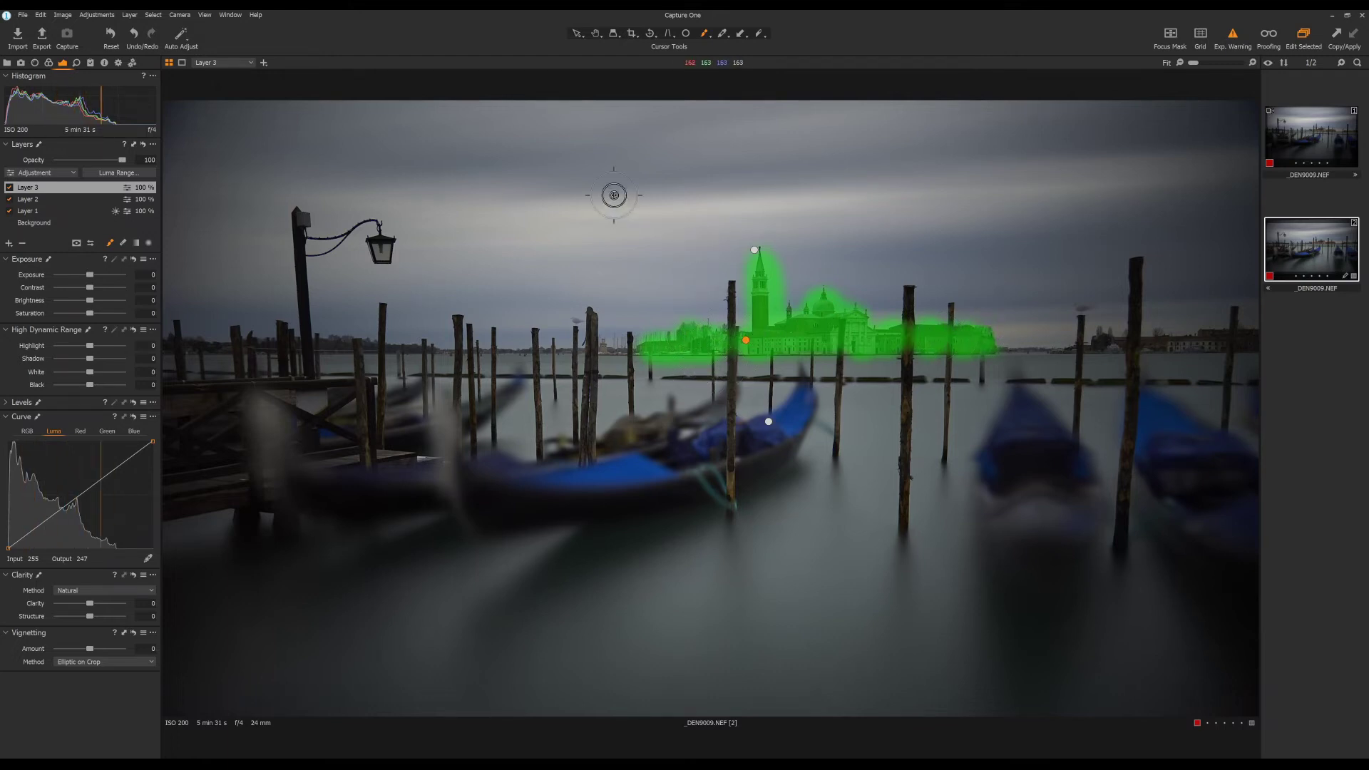
- Limit the building mask to luma range 20–93 with falloff 0–113, and erase its overspill along the waterline
left_click(118, 173)
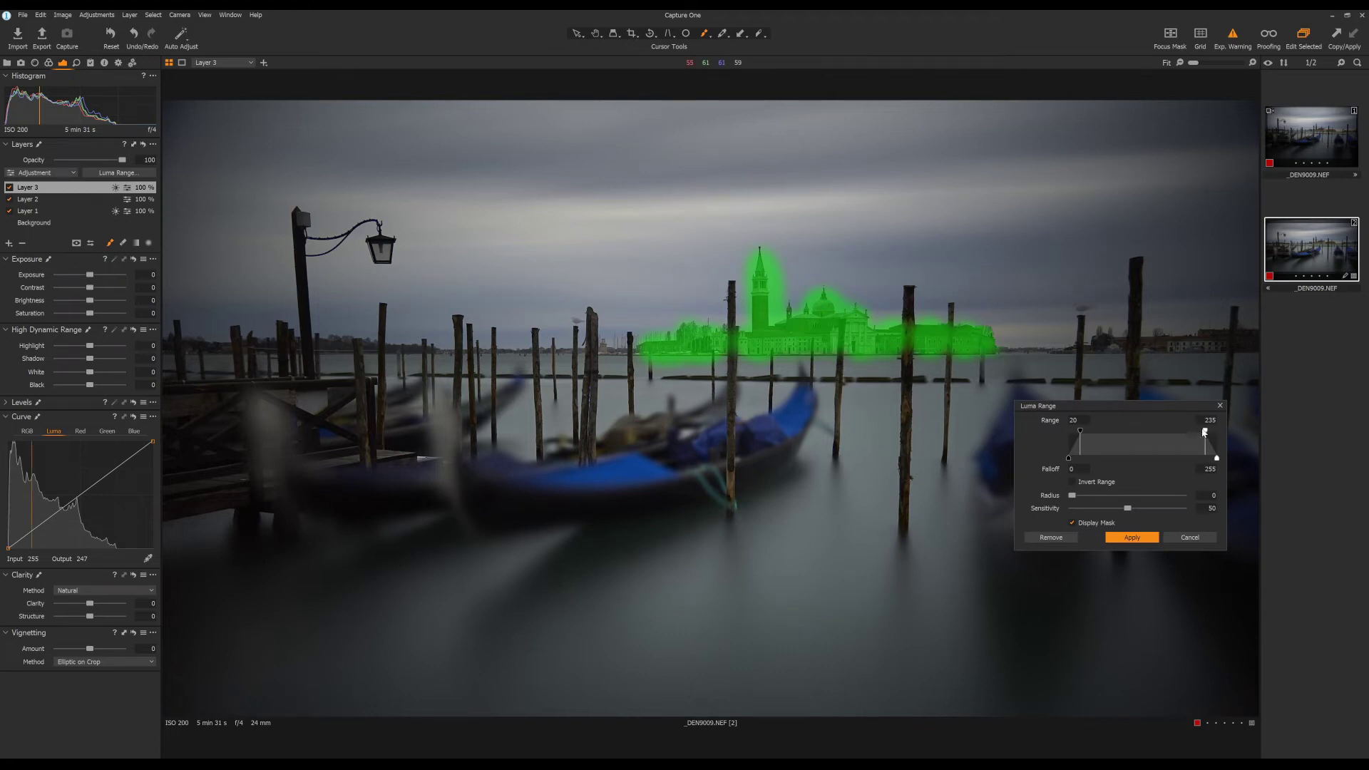
left_click_drag(1204, 431, 1122, 437)
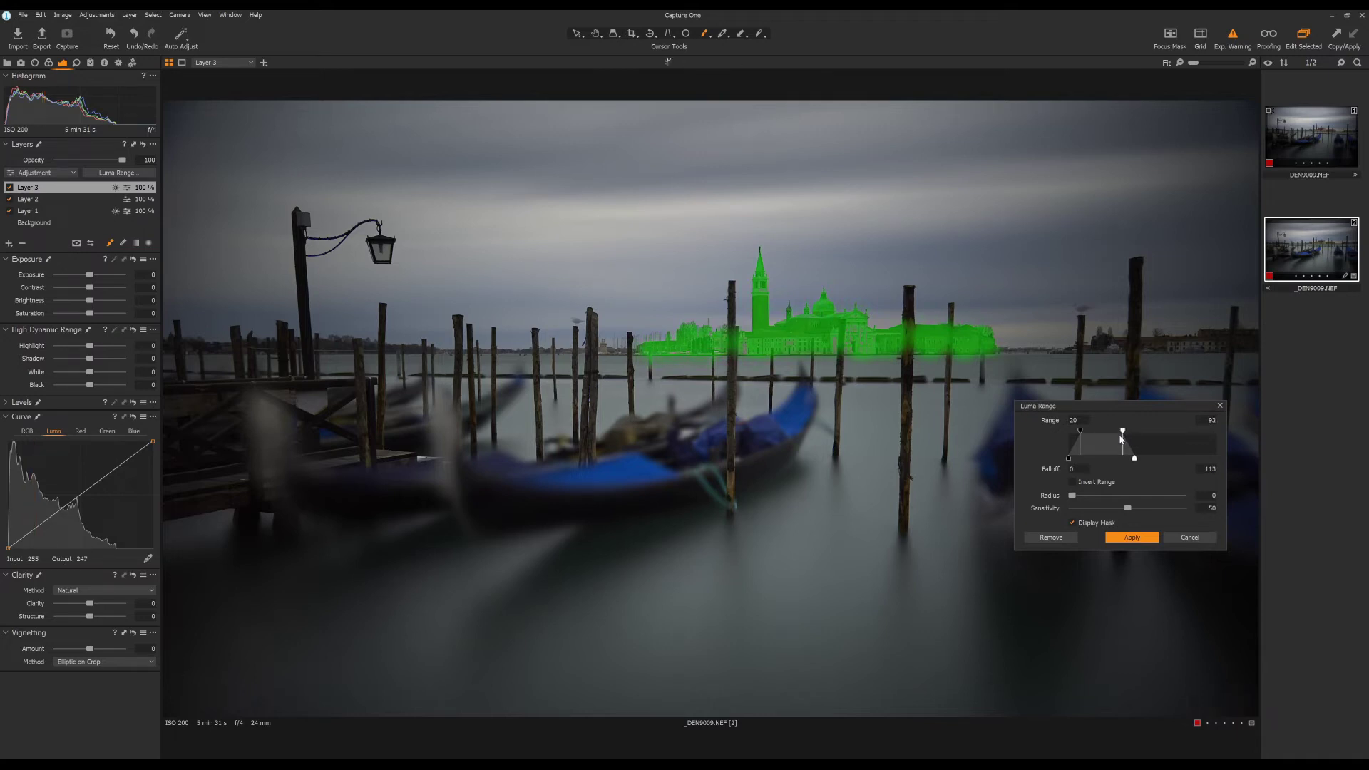
left_click(1129, 538)
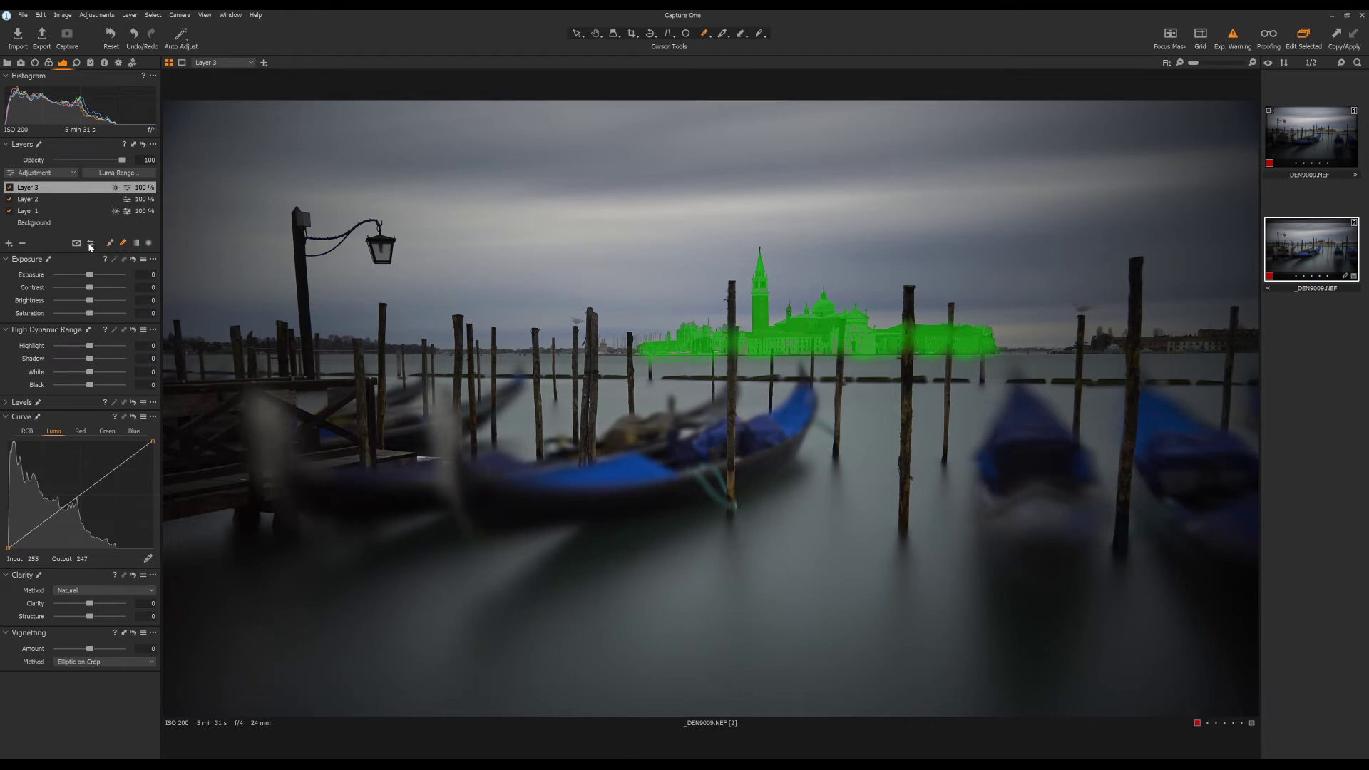
right_click(90, 246)
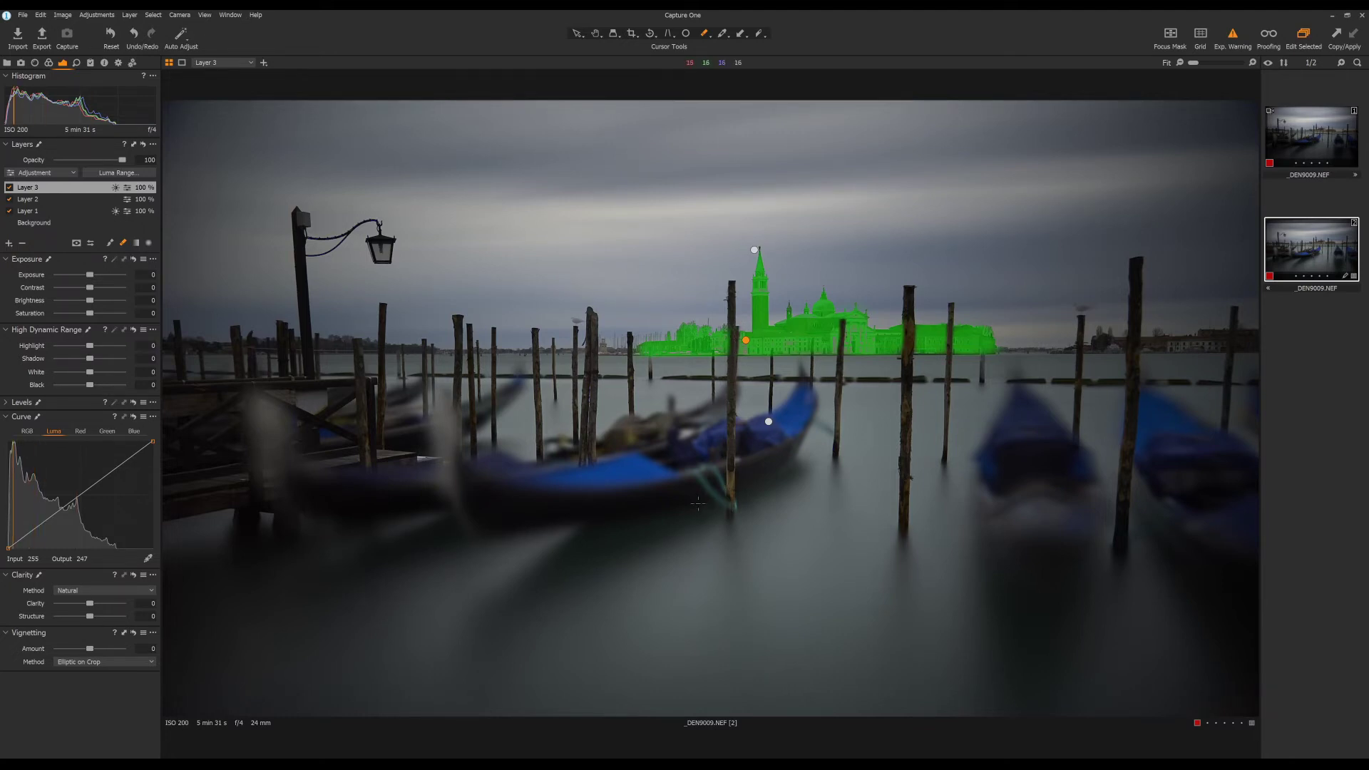
key("m")
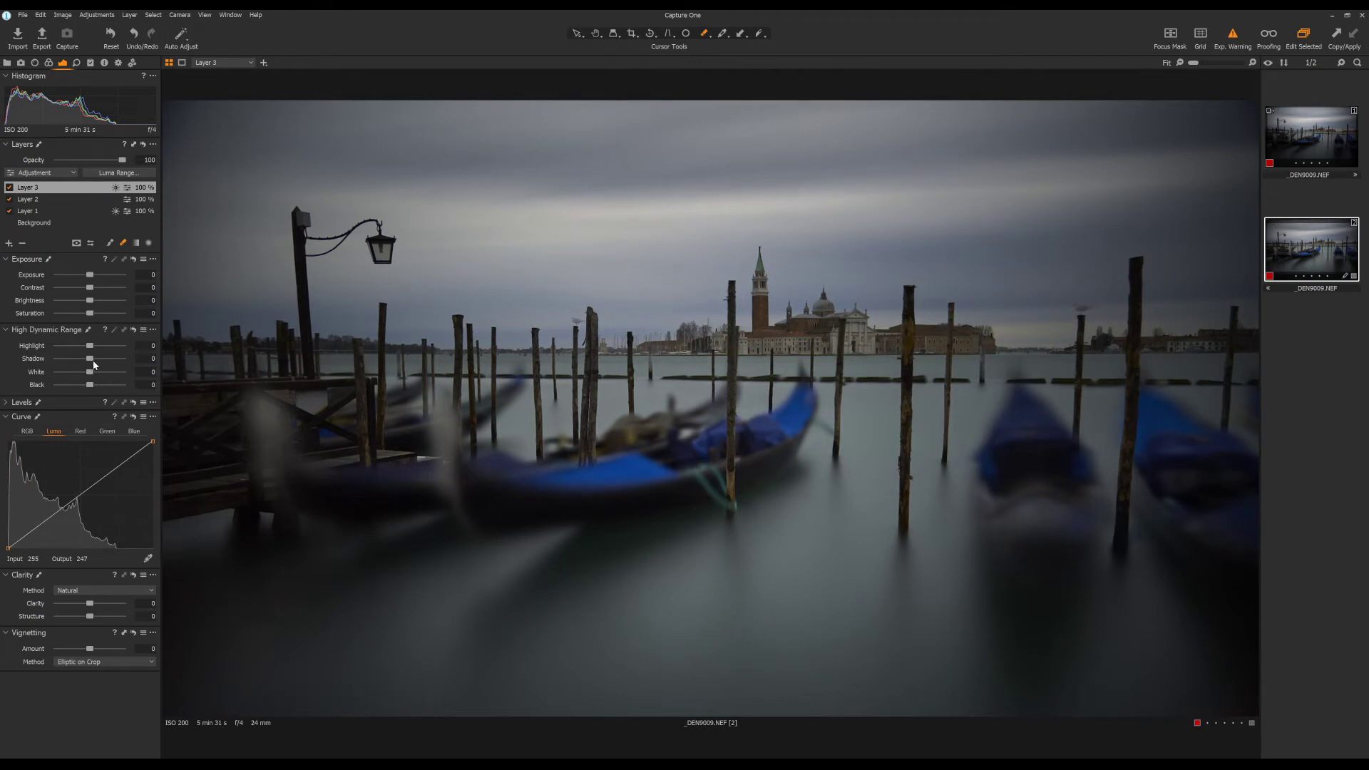
- Enhance the building layer with lifted shadows, exposure 0.26, contrast 2, clarity 43 and structure 44
left_click_drag(90, 360, 101, 354)
left_click_drag(90, 274, 92, 287)
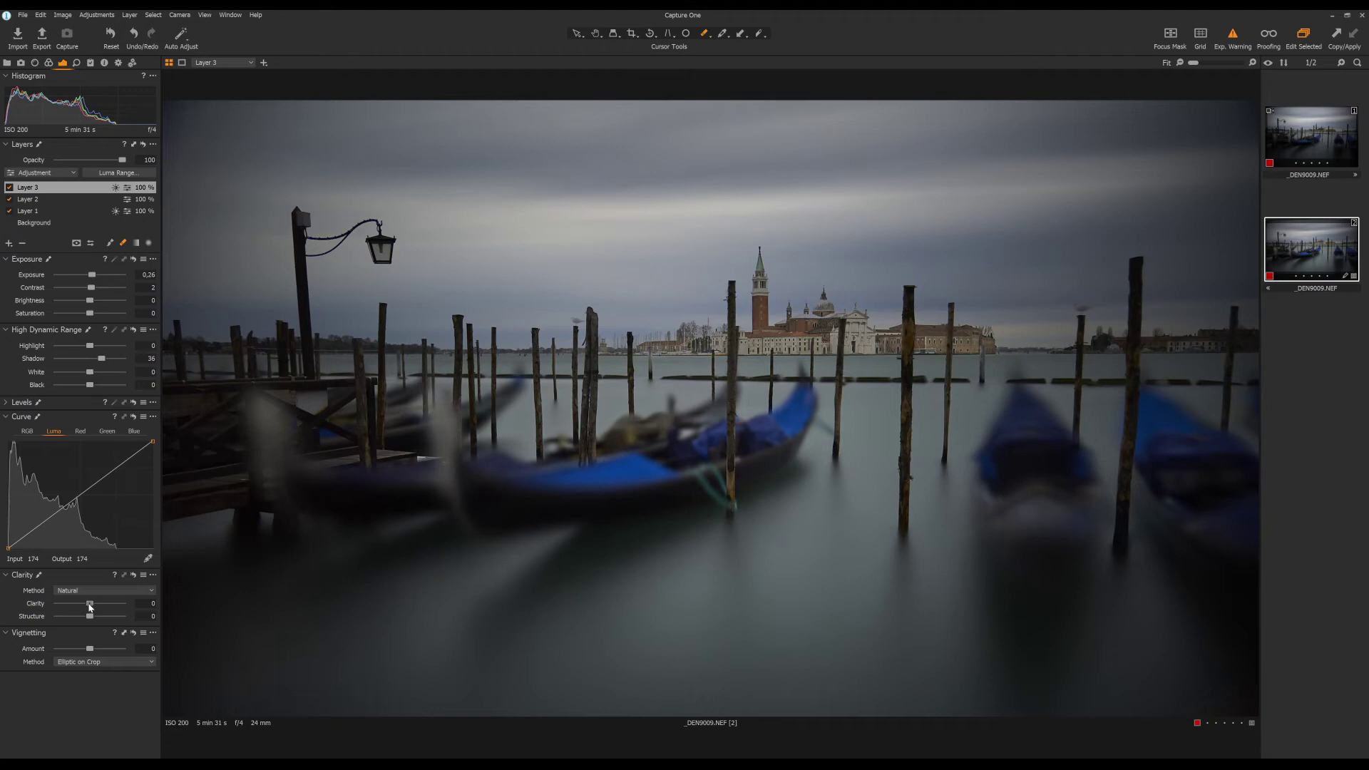
left_click_drag(90, 607, 104, 616)
- Examine the building's detail and mask edges at 100% and 200%, with the mask overlay shown and hidden
left_click_drag(1196, 65, 1204, 65)
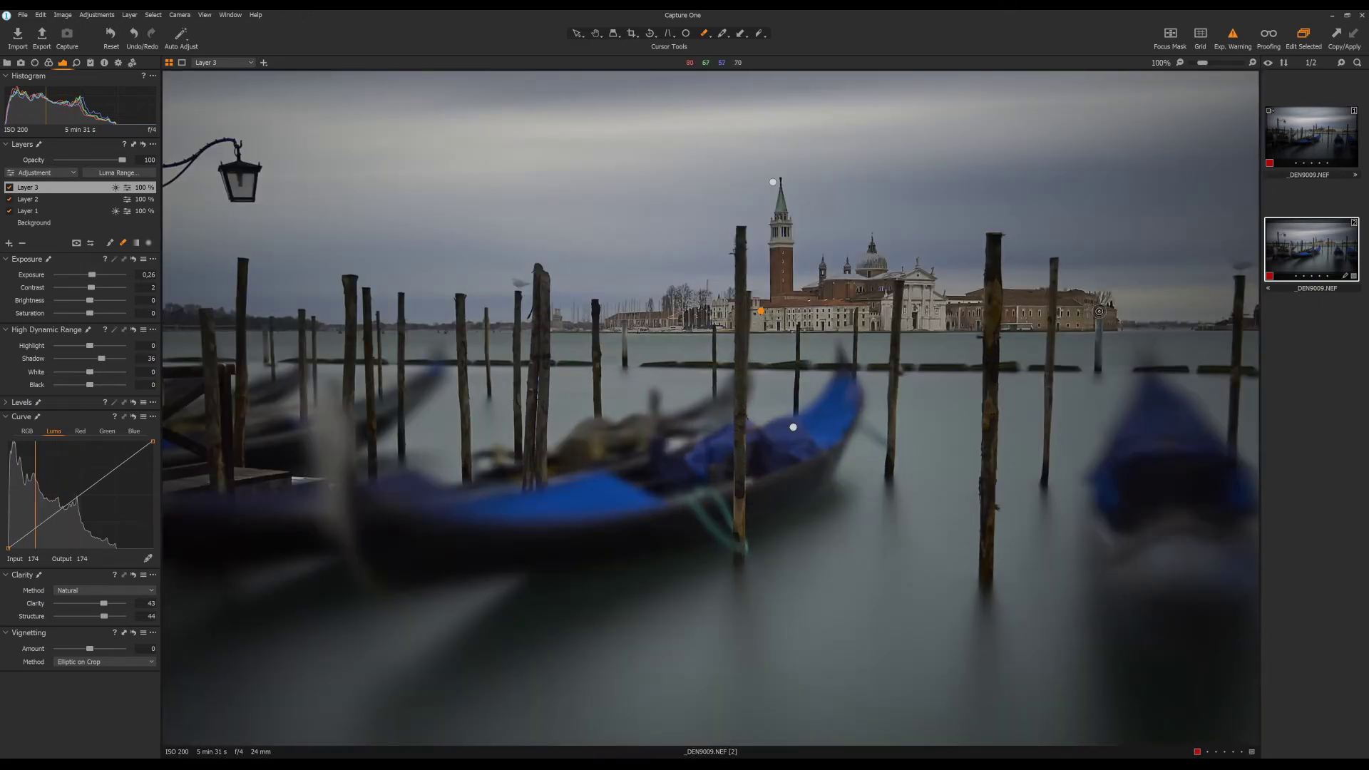
left_click_drag(1096, 326, 861, 323)
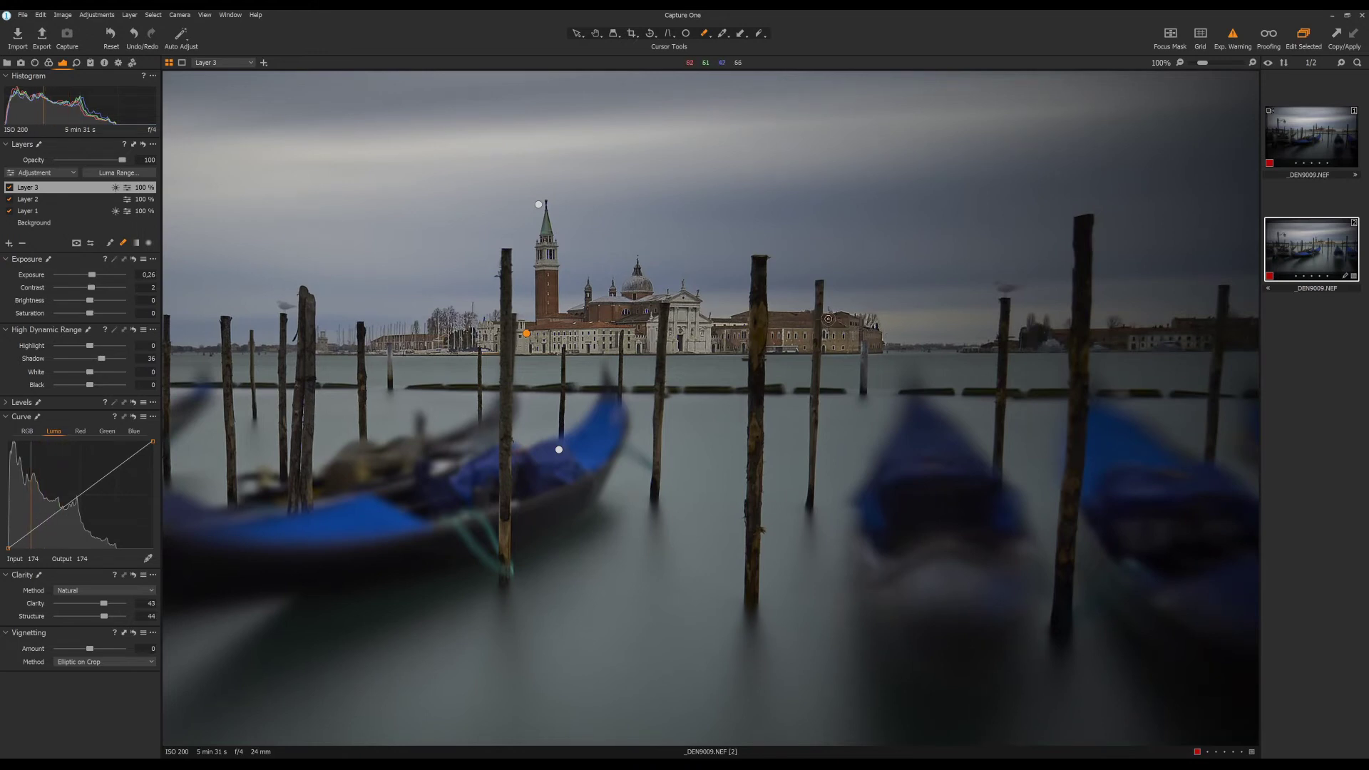
left_click(864, 323)
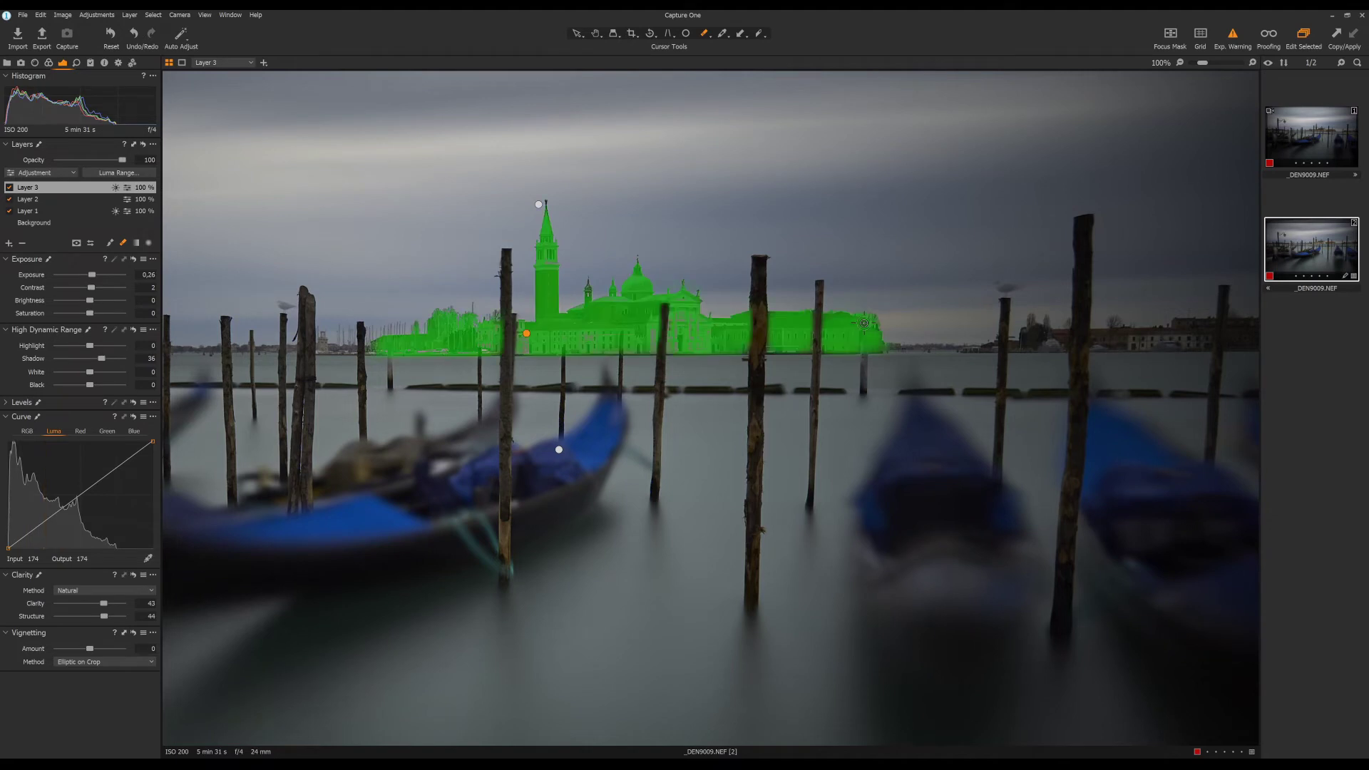
left_click_drag(1209, 62, 1220, 62)
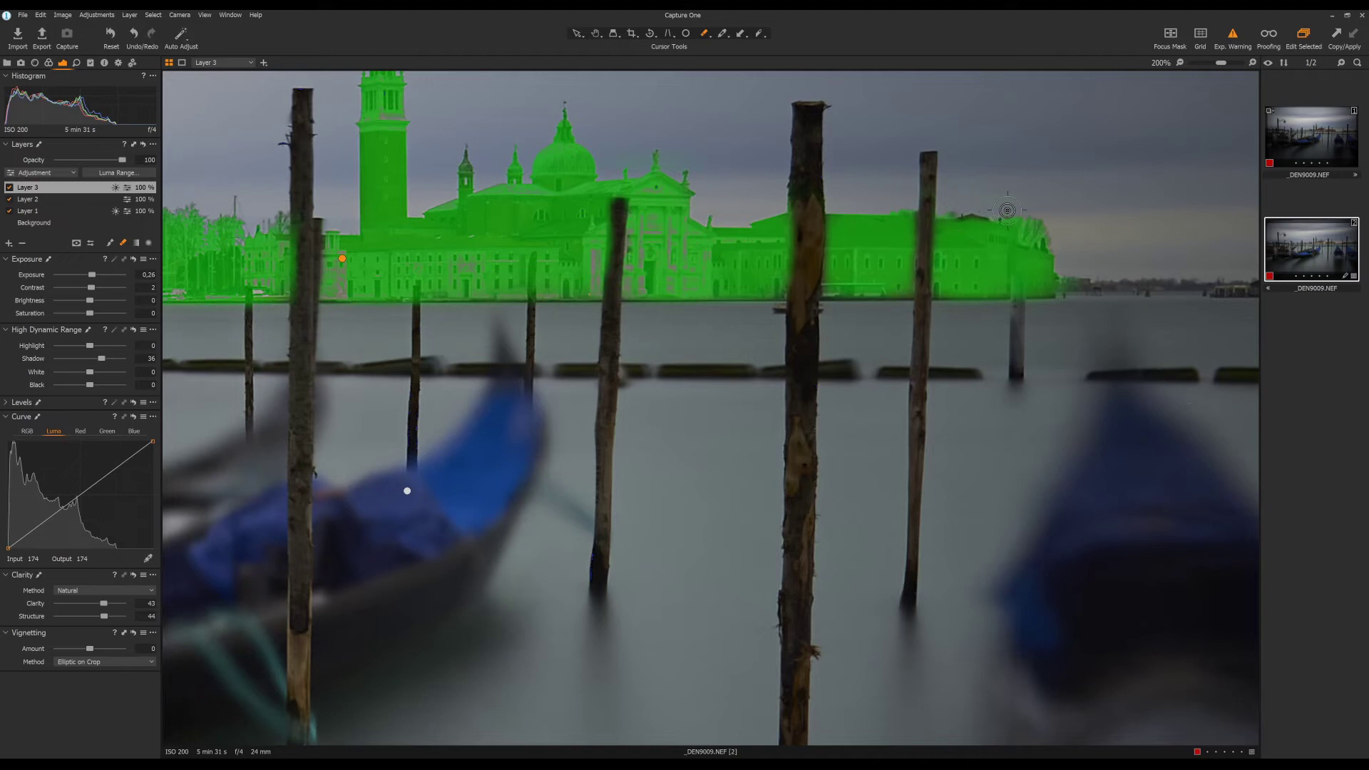
key("l")
key("m")
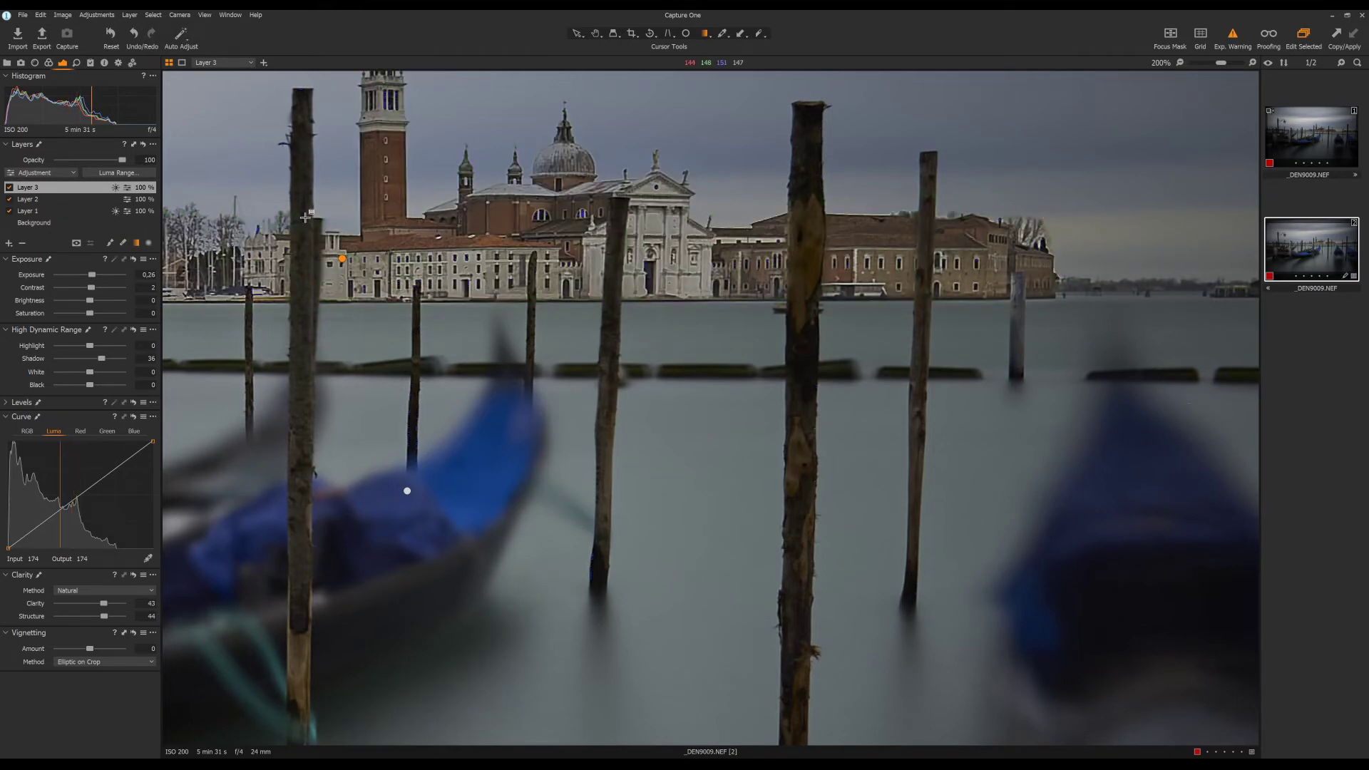
- Inspect the building mask edges at 200%, return to the full image, and set Layer 3's saturation to 27
key("b")
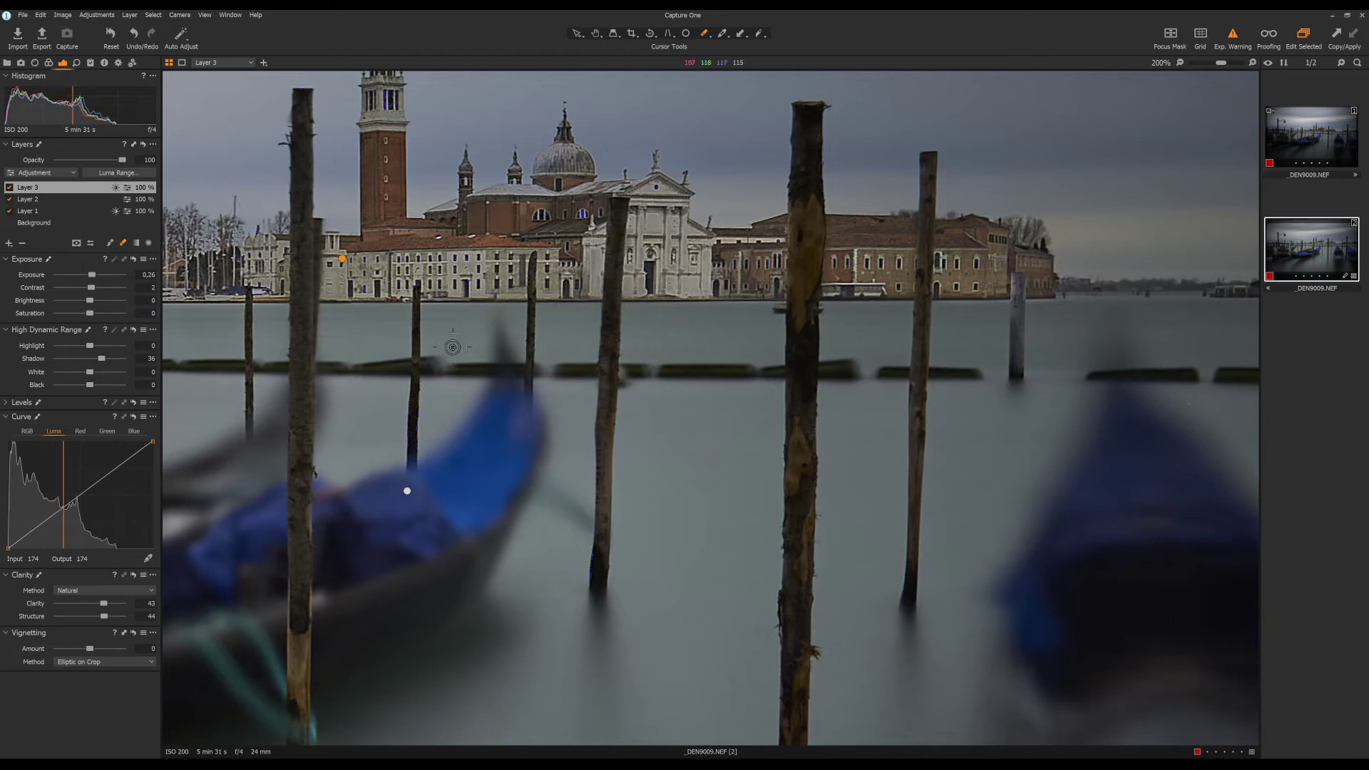
left_click_drag(407, 491, 675, 199)
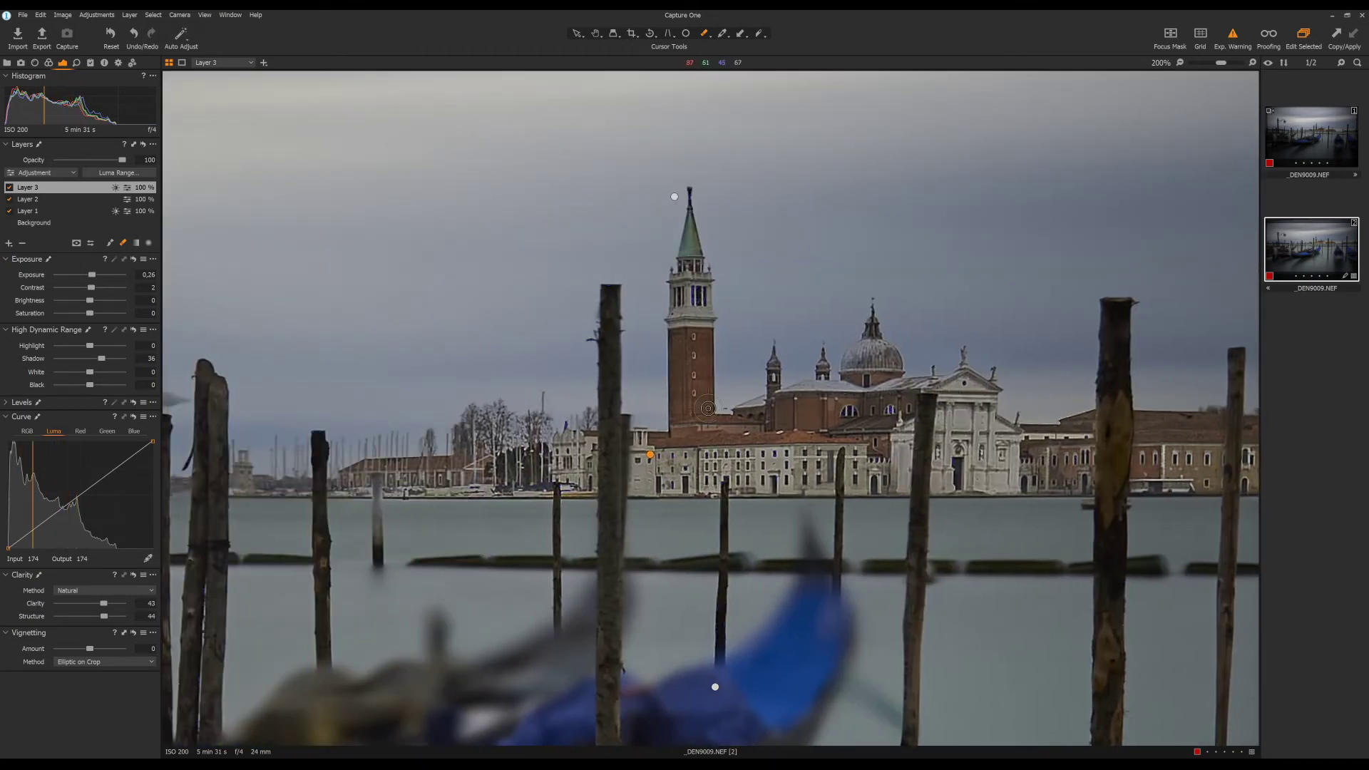
left_click(1181, 63)
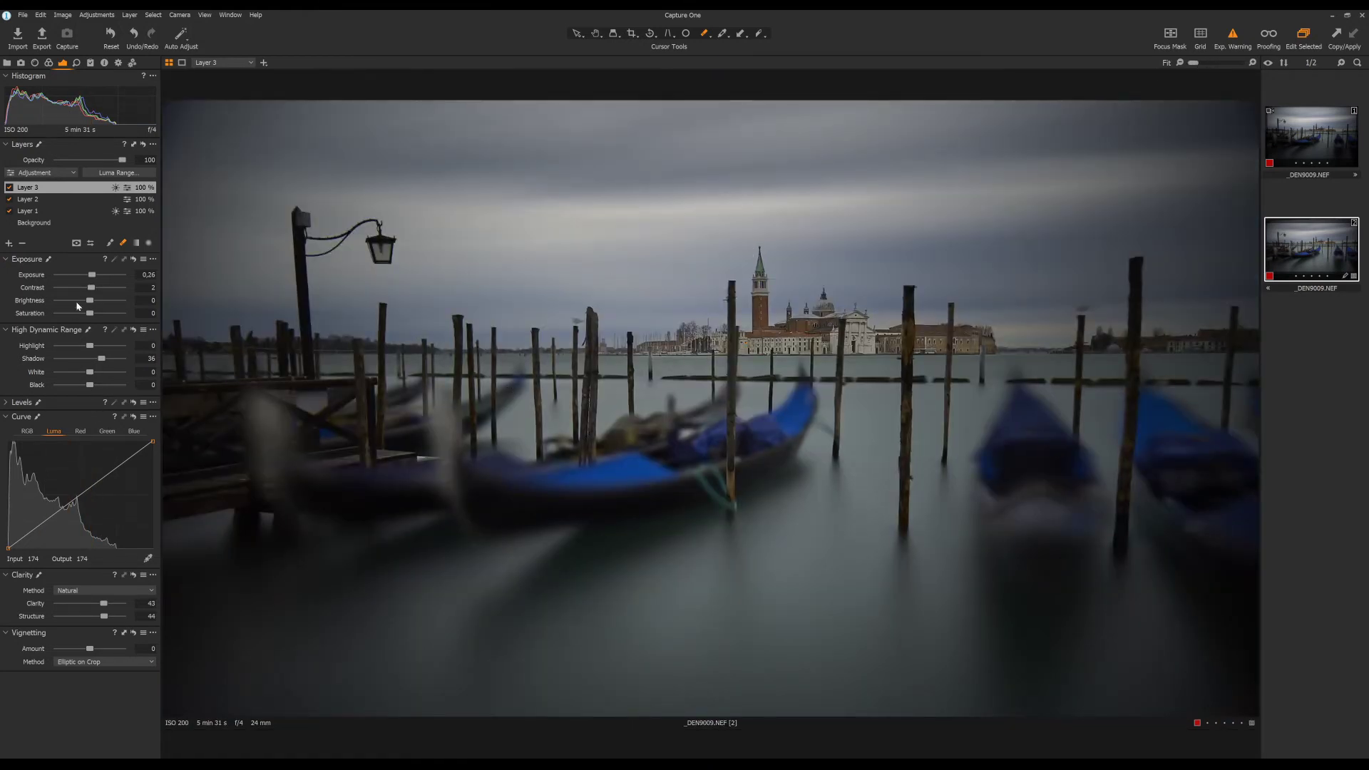
left_click_drag(88, 314, 94, 316)
- Erase the handwritten item 6, the global development note, from the plan on the photo
left_click(760, 33)
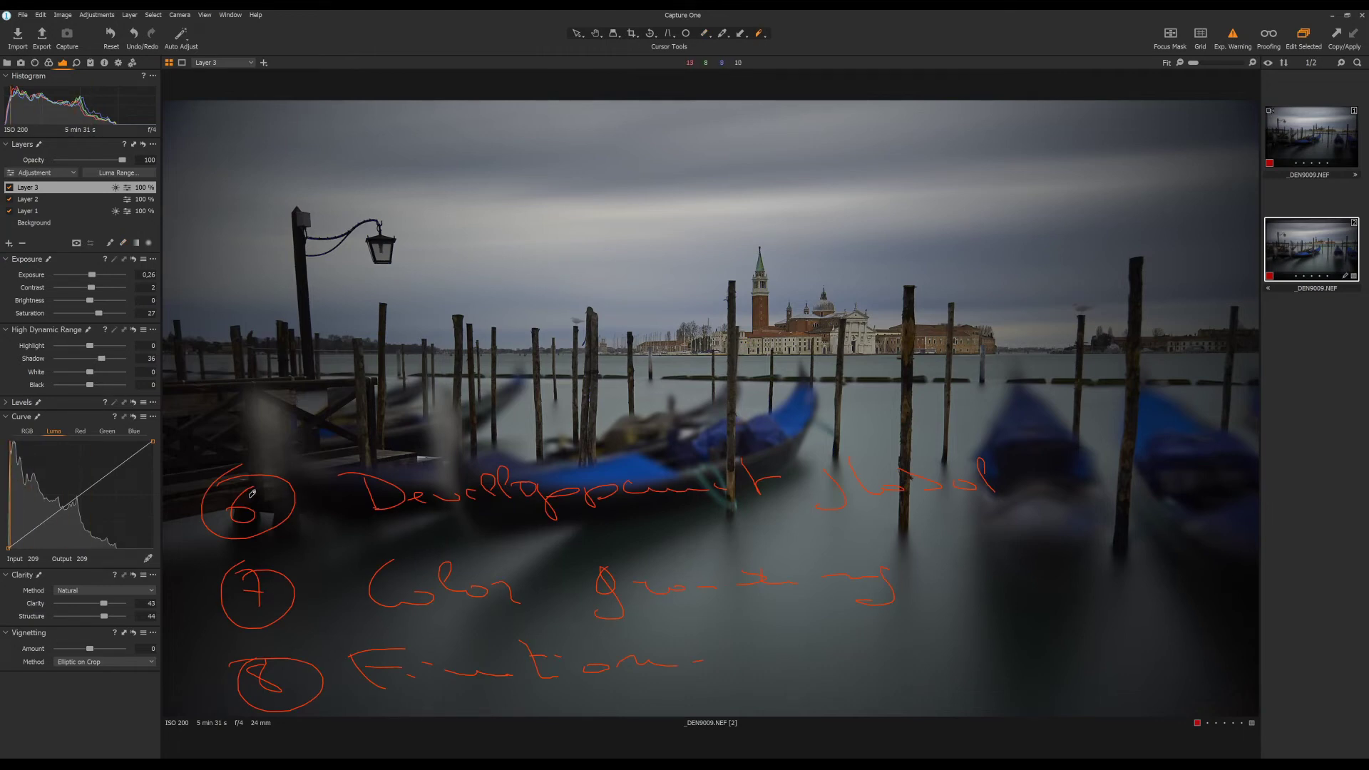
left_click_drag(252, 492, 997, 485)
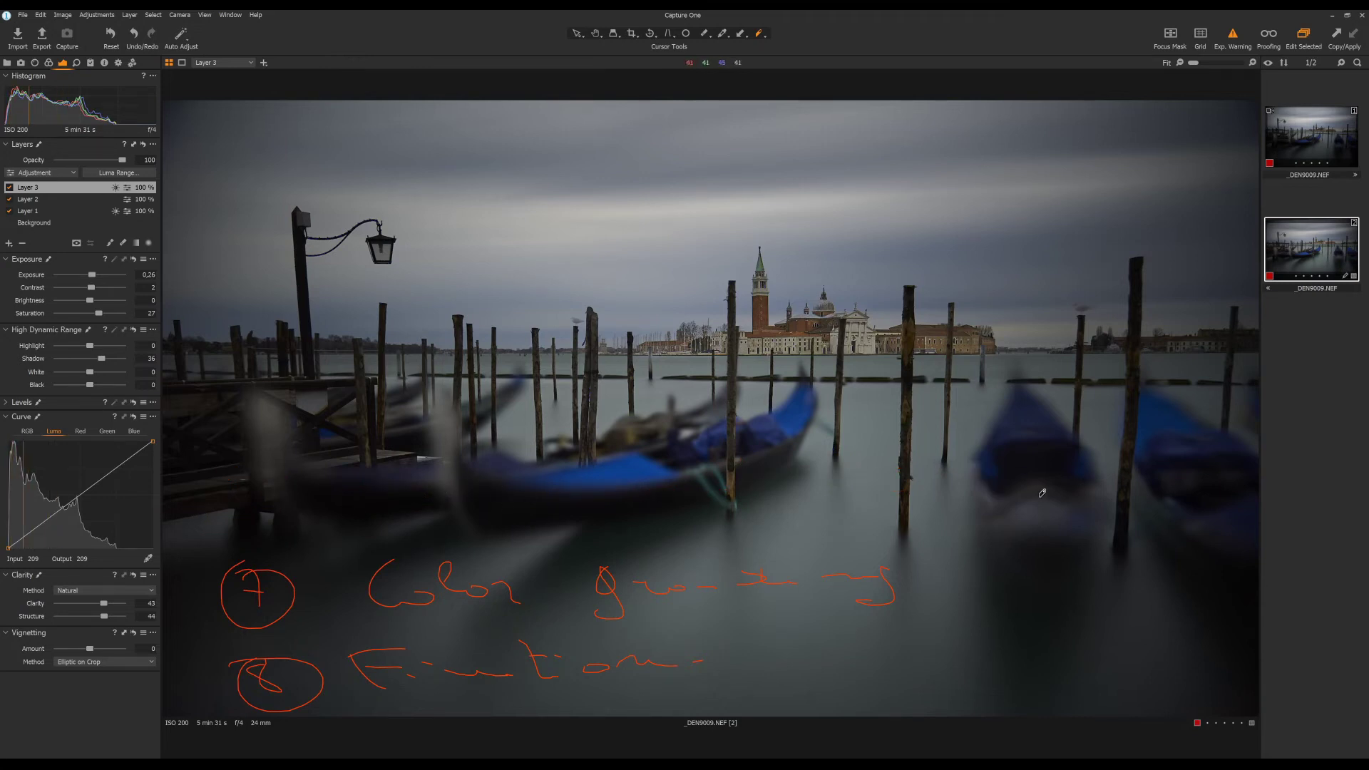
key("h")
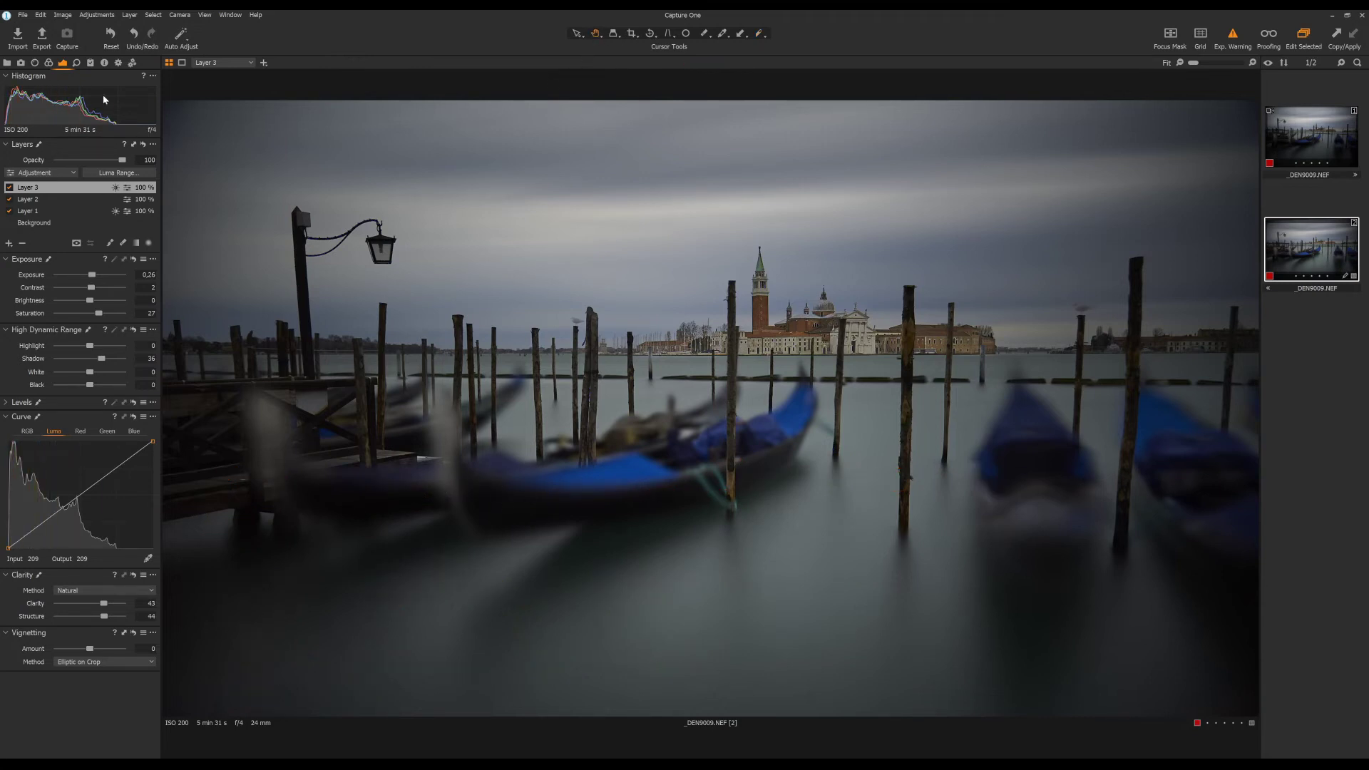
- Set the Background's white balance by sampling the pale church facade as the neutral reference
left_click(50, 65)
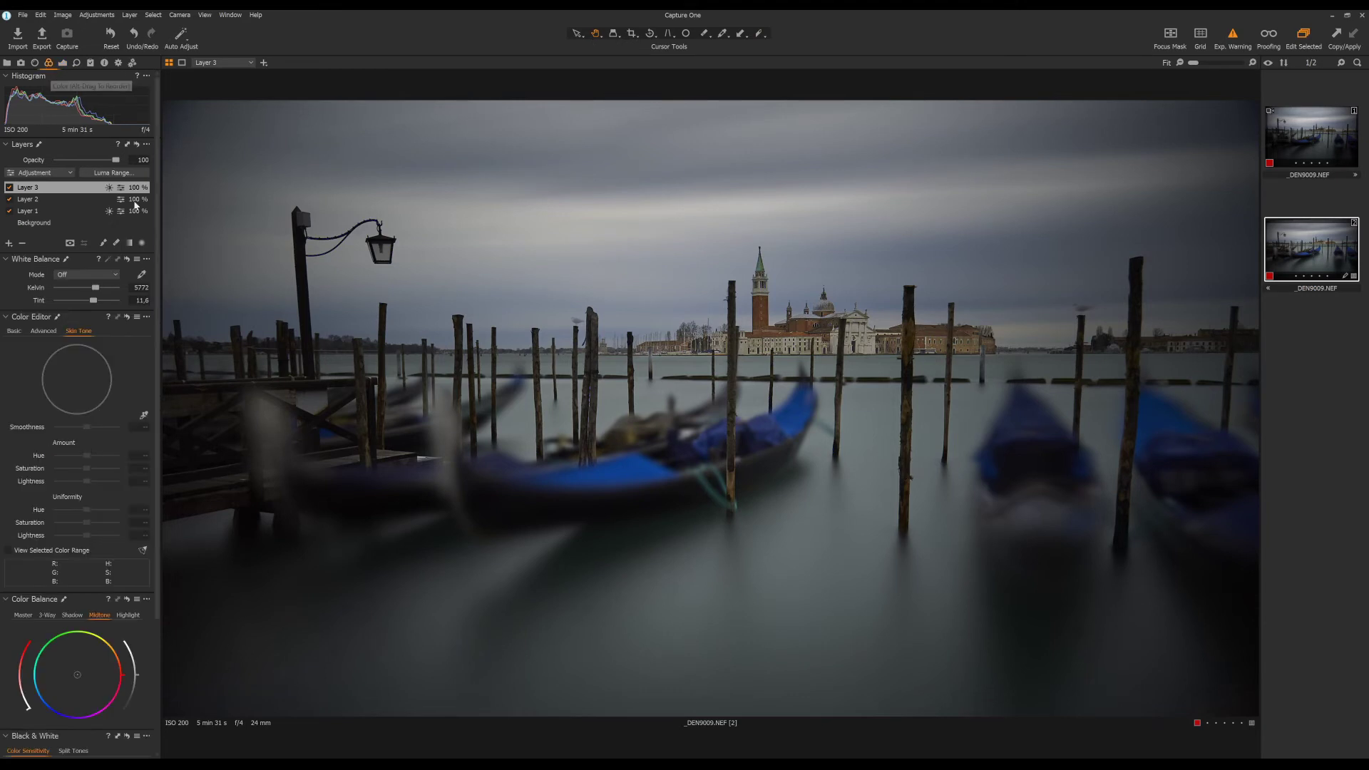
left_click(143, 275)
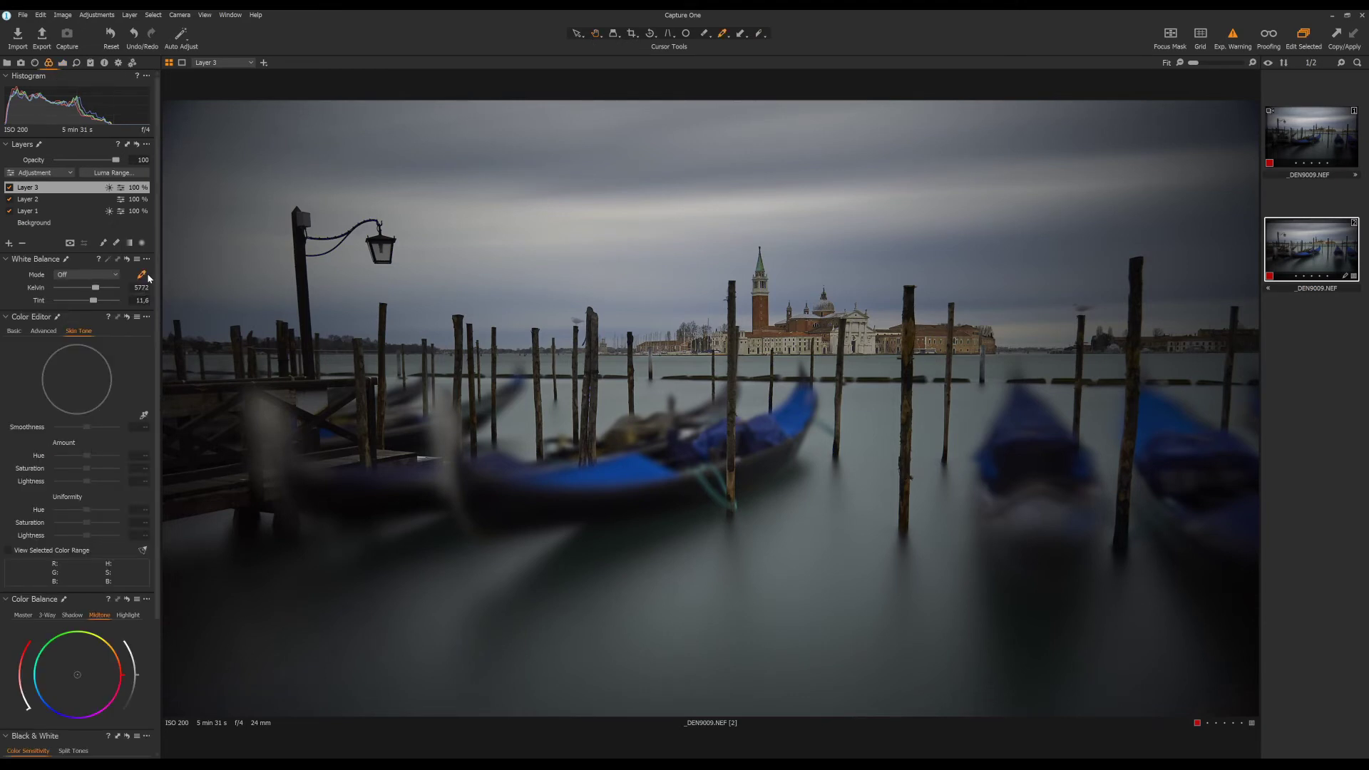
left_click(32, 223)
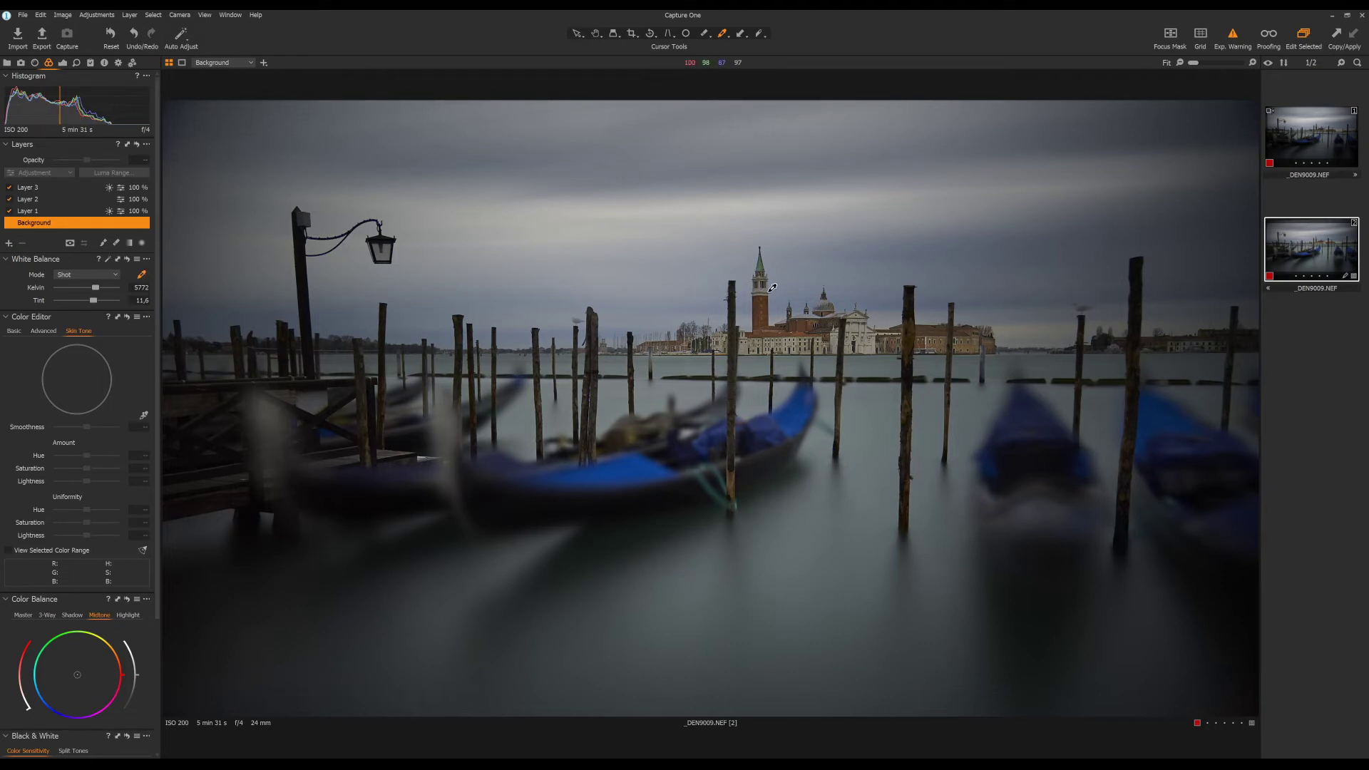
left_click(859, 329)
- Set the Background's exposure to 0.13, contrast to 3 and saturation to 7
left_click(63, 63)
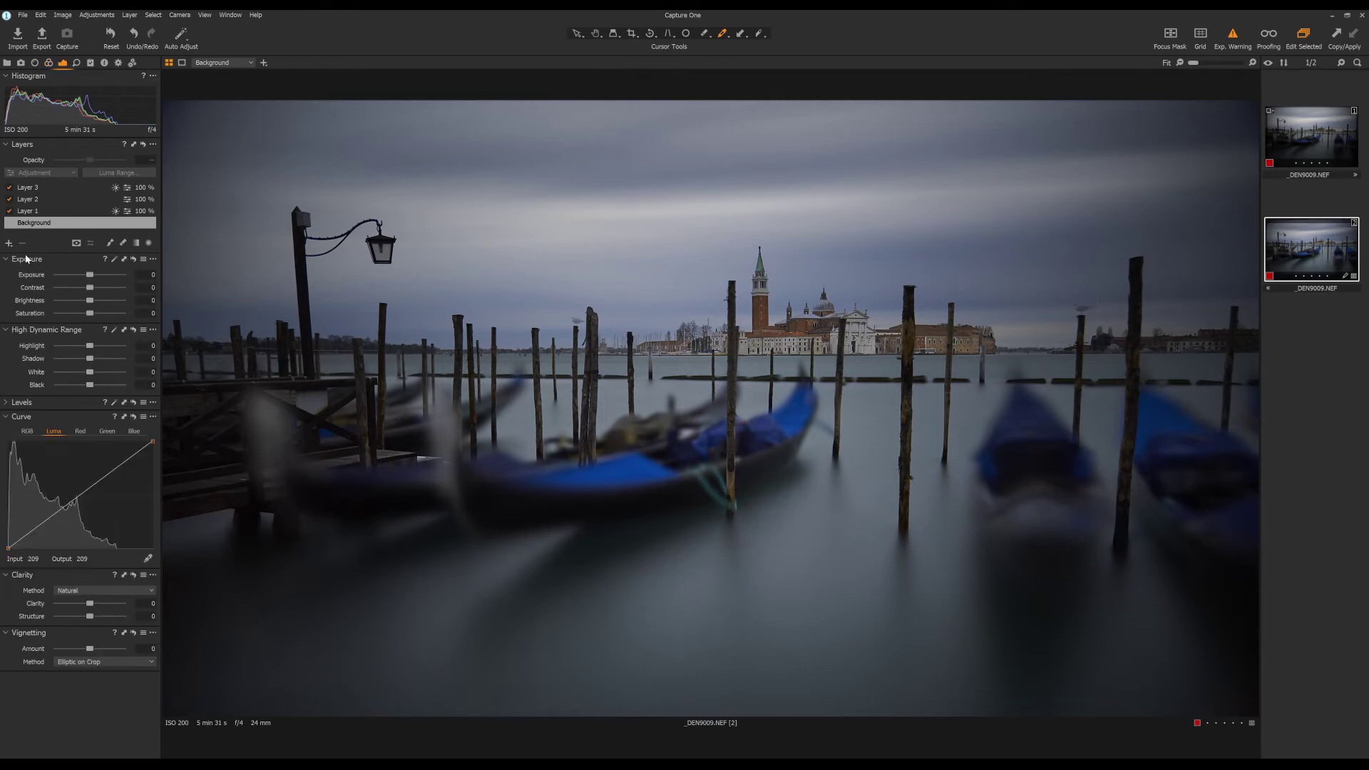
left_click_drag(94, 288, 92, 289)
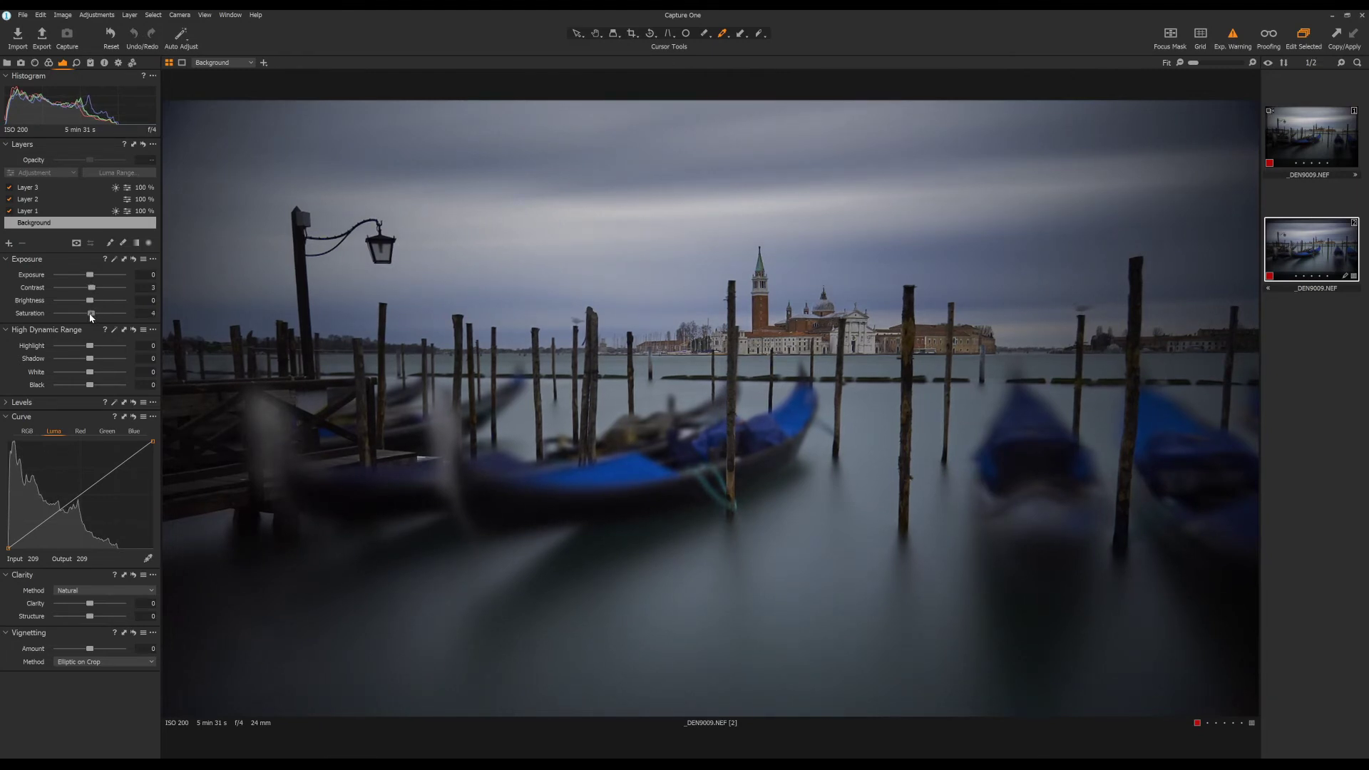
left_click_drag(92, 318, 90, 279)
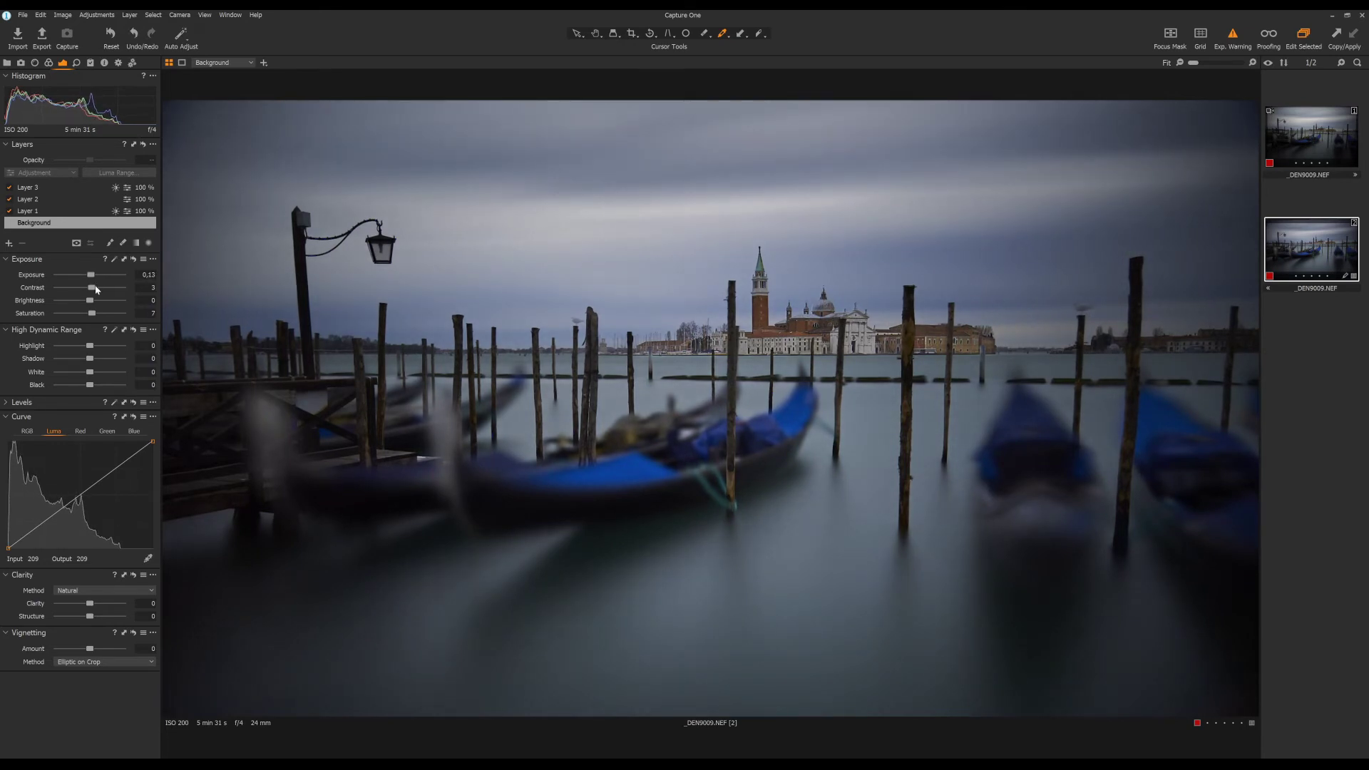
- Set the Background's highlights to -55, shadows to 10, whites to 48, blacks to 14 and clarity to 10
mouse_move(95, 349)
left_mouse_down()
mouse_move(59, 348)
mouse_move(104, 374)
left_mouse_up()
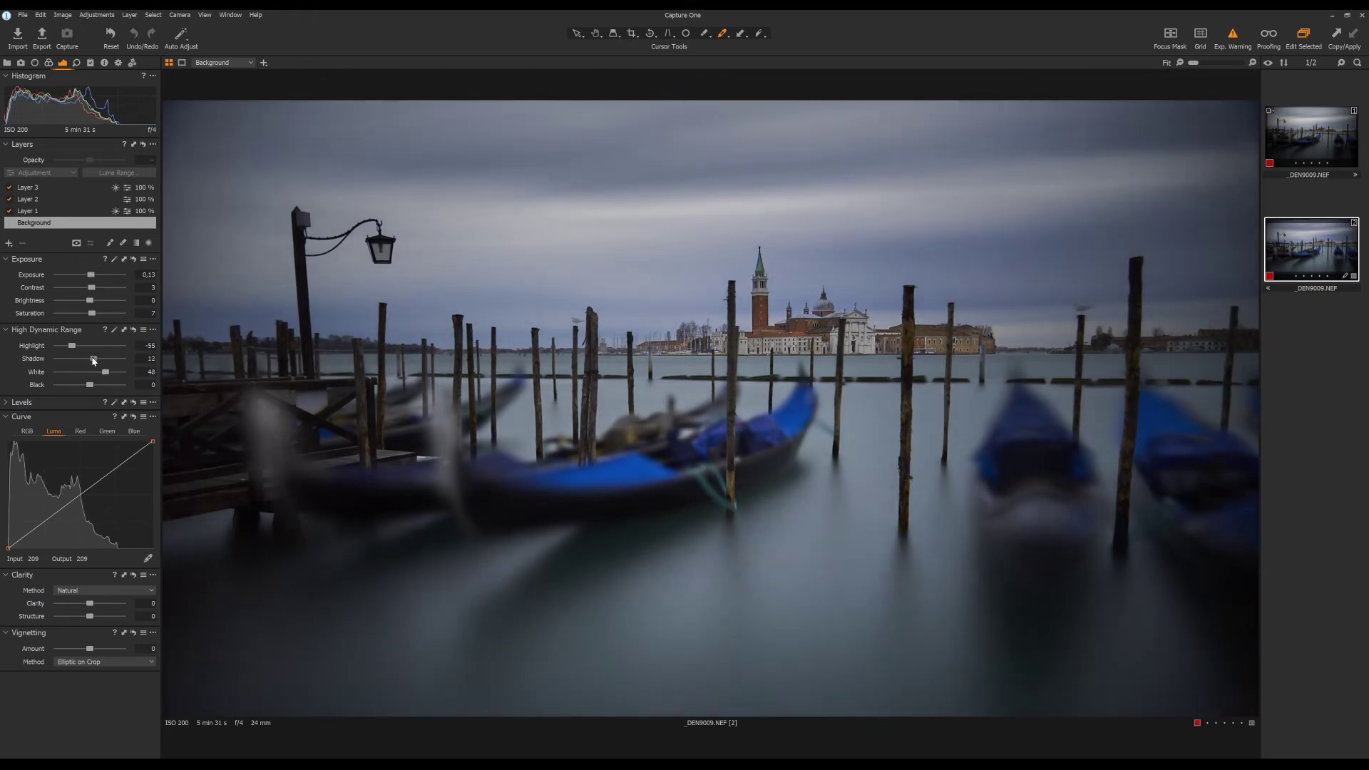
left_click_drag(90, 359, 95, 387)
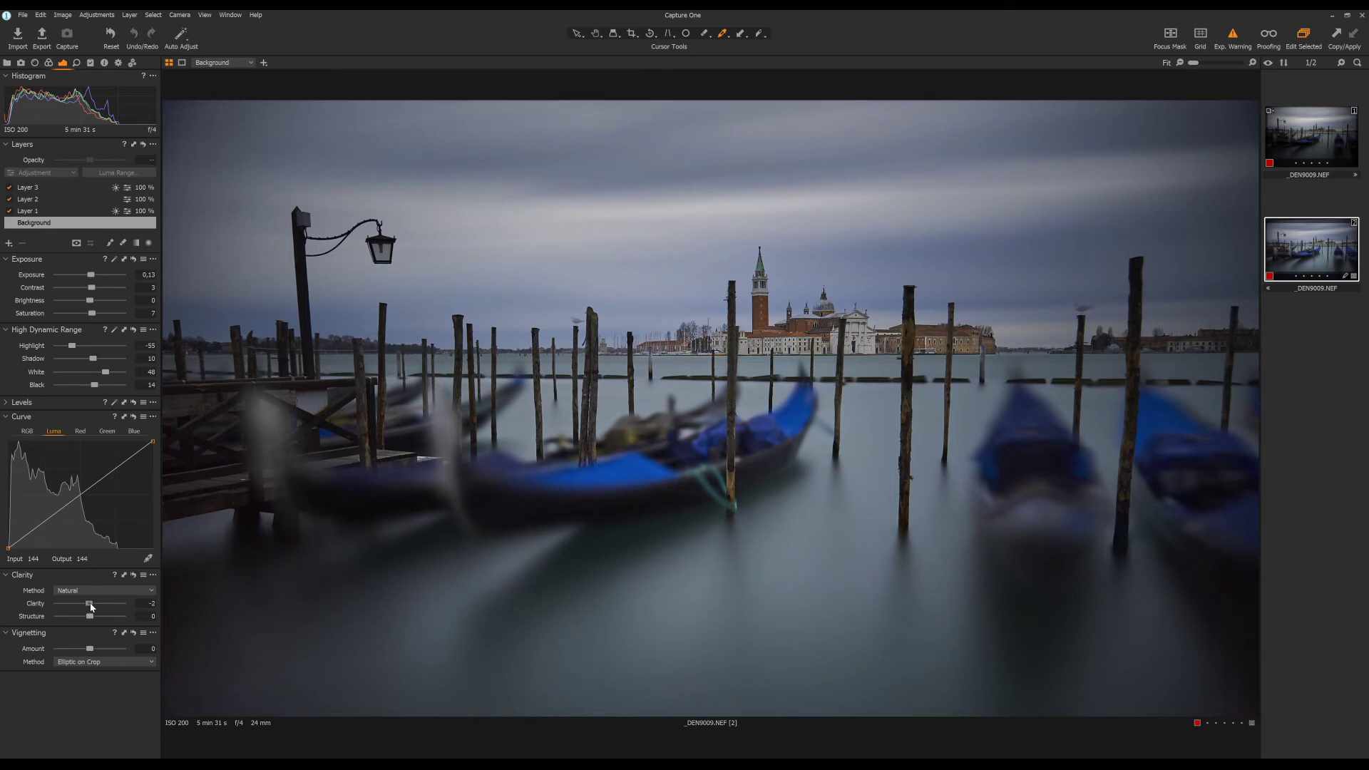
left_click_drag(91, 606, 94, 606)
- Erase the handwritten item 7, the color grading note, from the plan on the photo
left_click(760, 37)
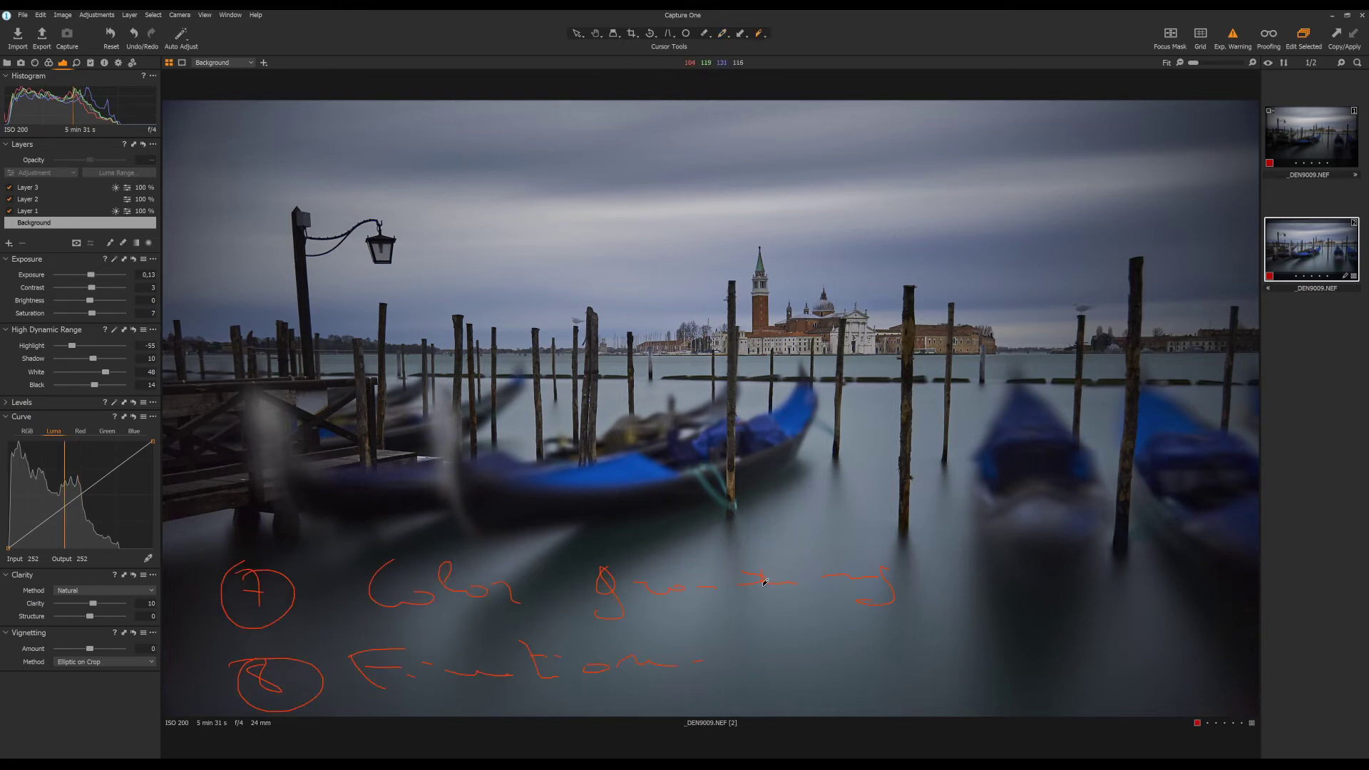
left_click_drag(891, 591, 242, 596)
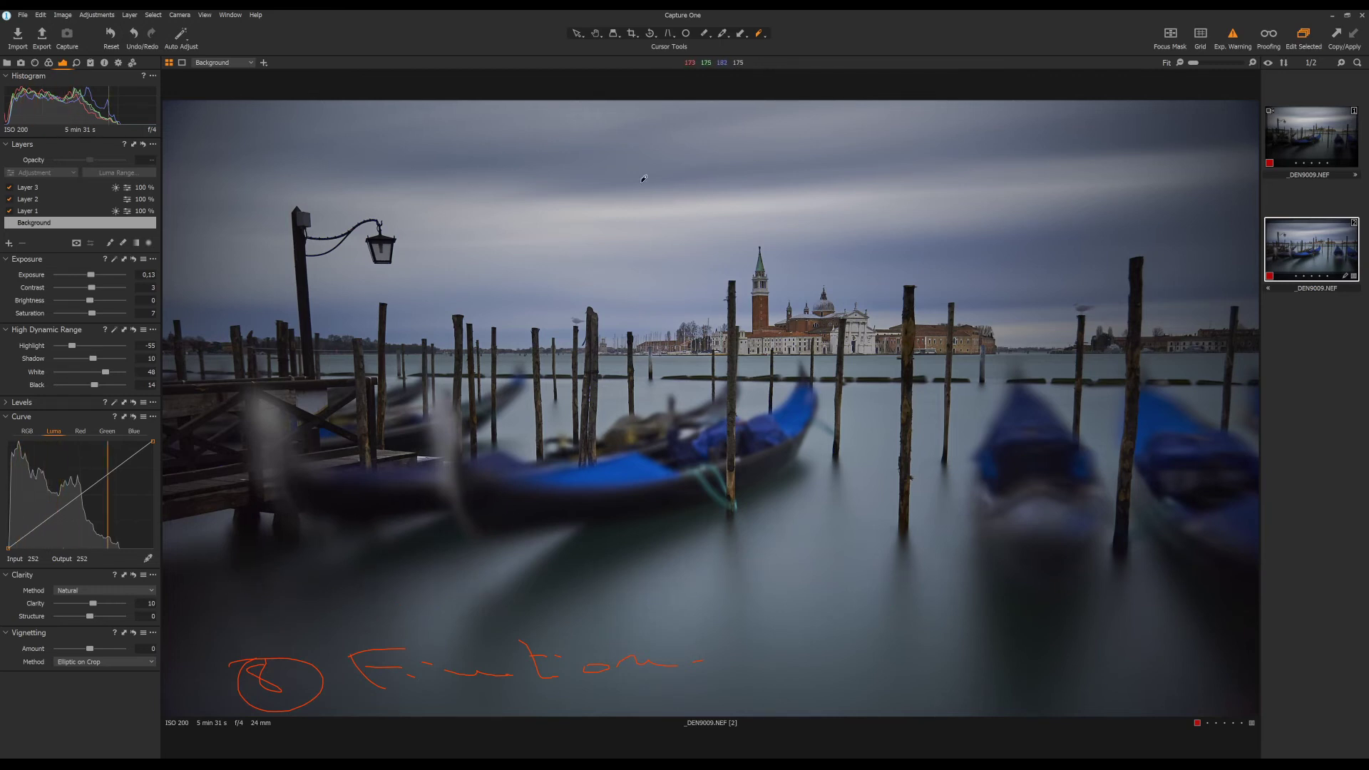
left_click(596, 33)
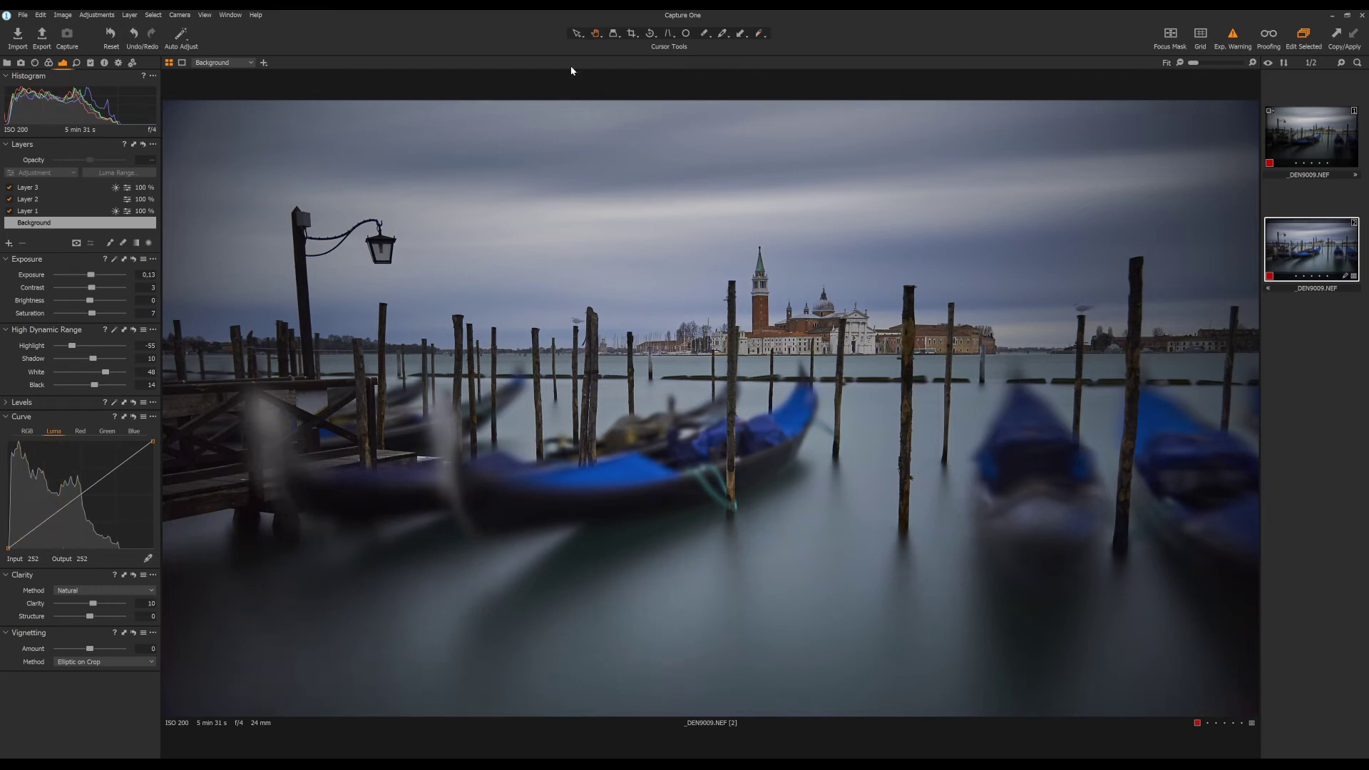
- Tint the Background's shadows blue-violet with Color Balance, after trying other hues, and adjust the shadow lightness
left_click(50, 63)
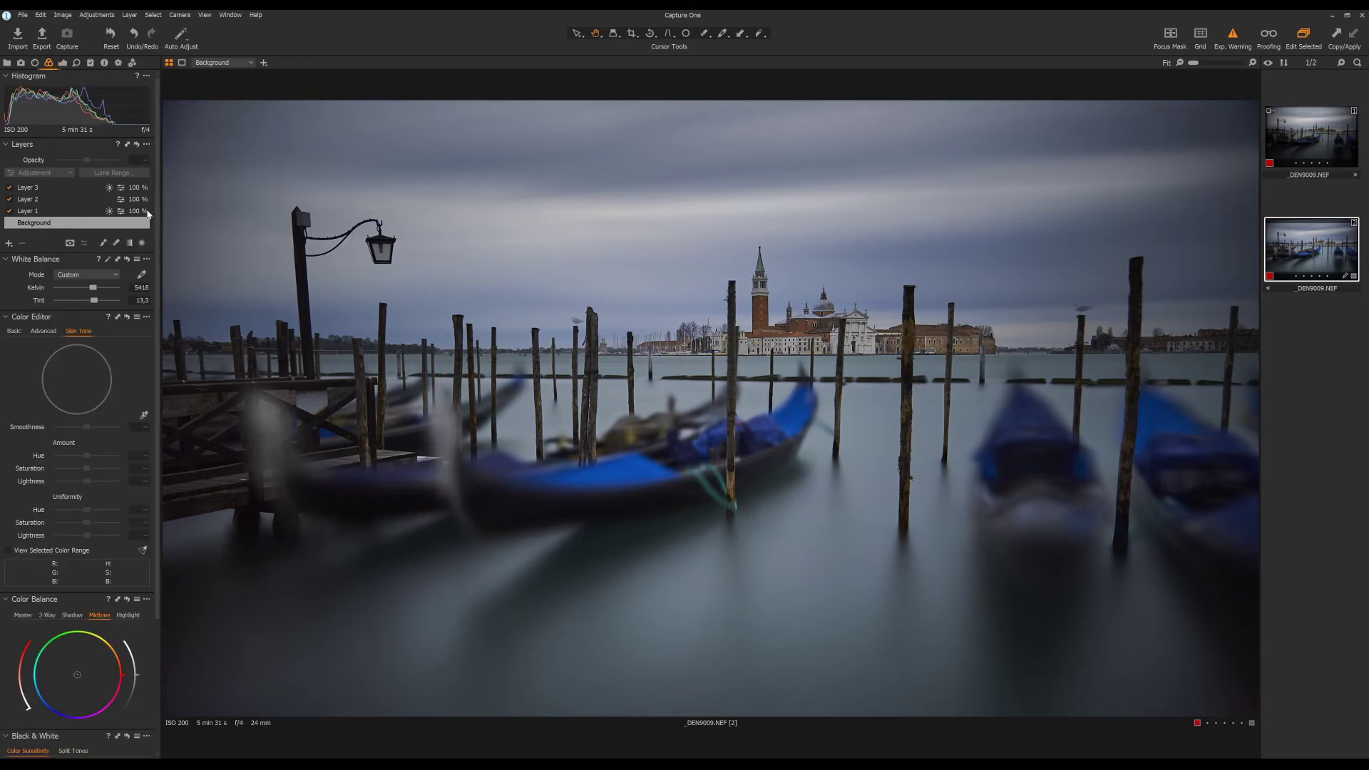
left_click_drag(158, 205, 161, 299)
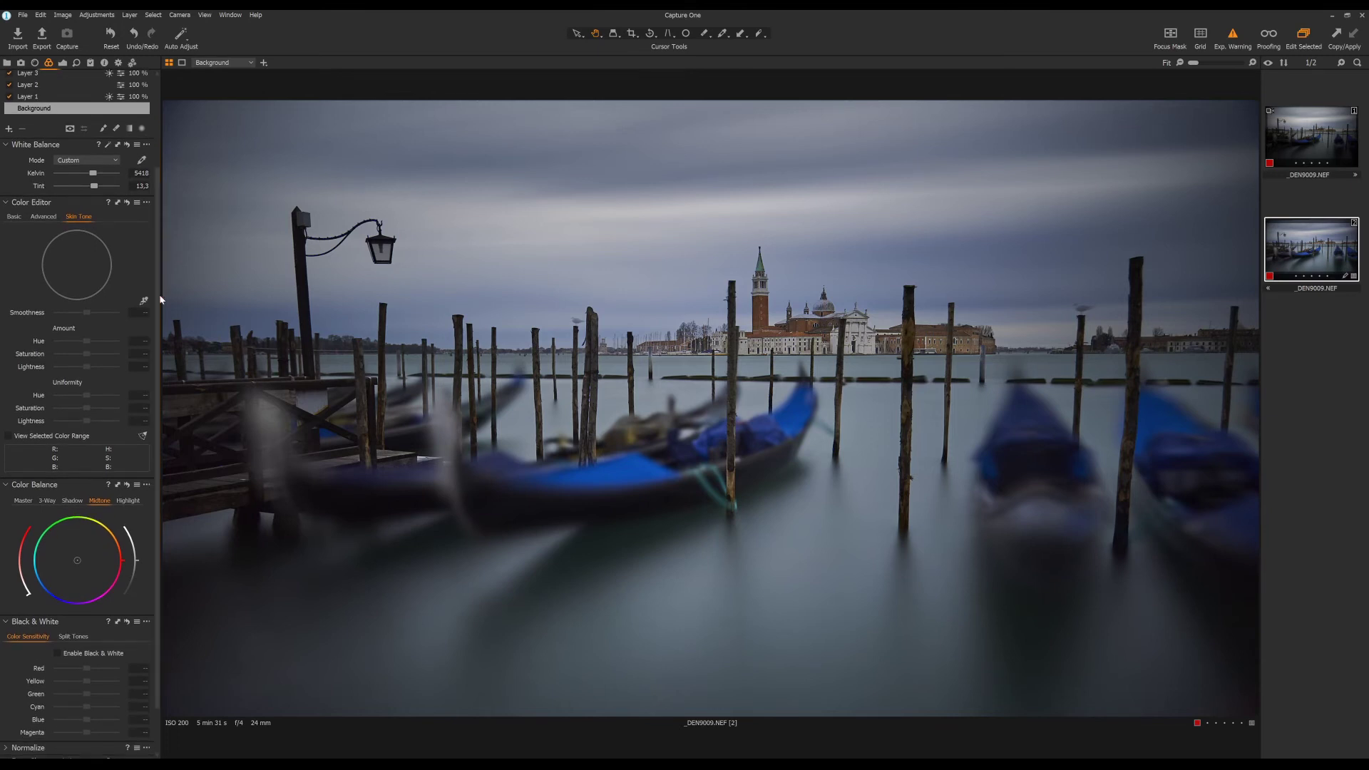
left_click(74, 501)
left_click_drag(78, 563, 77, 578)
left_click_drag(135, 560, 135, 564)
left_click_drag(79, 608, 102, 533)
left_click_drag(117, 557, 66, 597)
left_click_drag(44, 605, 58, 611)
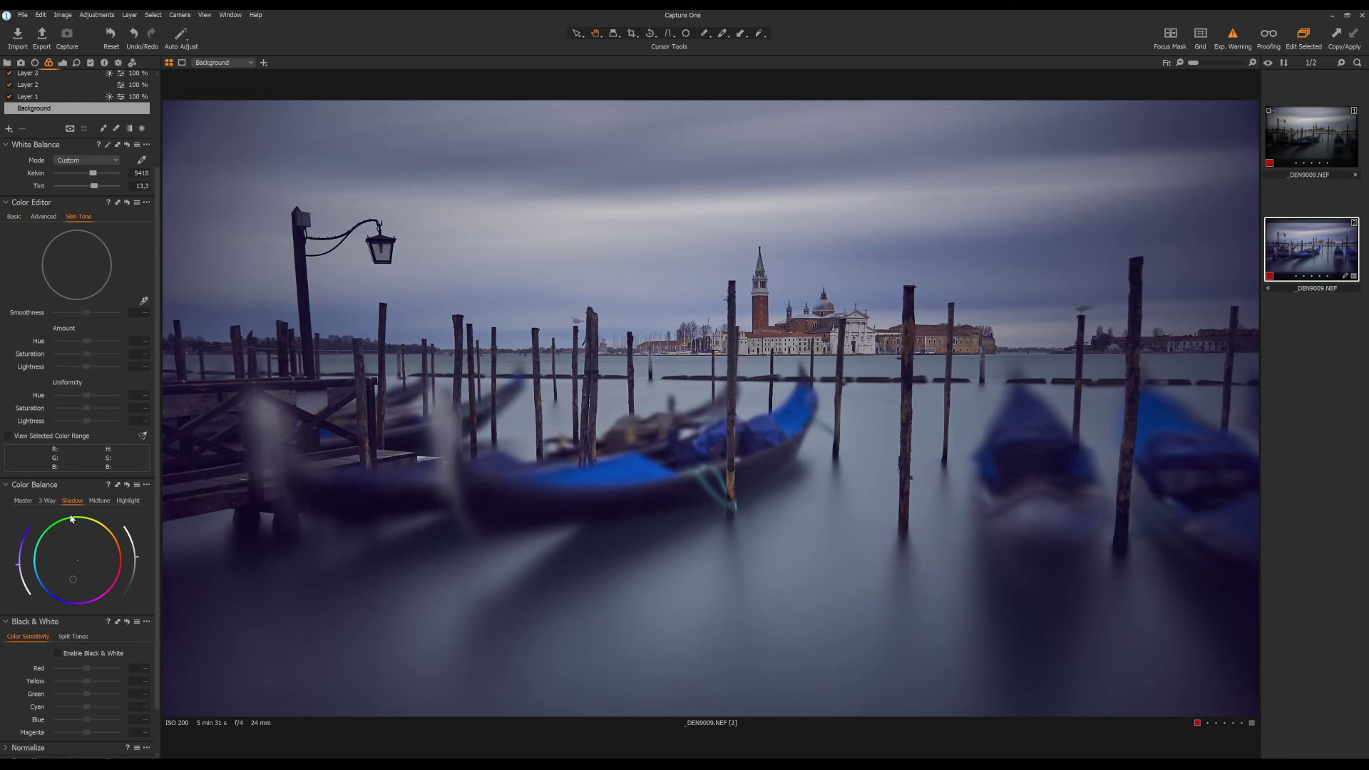
- Tint the Background's highlights yellow-green with Color Balance and adjust the highlight lightness
left_click(128, 501)
left_click_drag(139, 564, 82, 538)
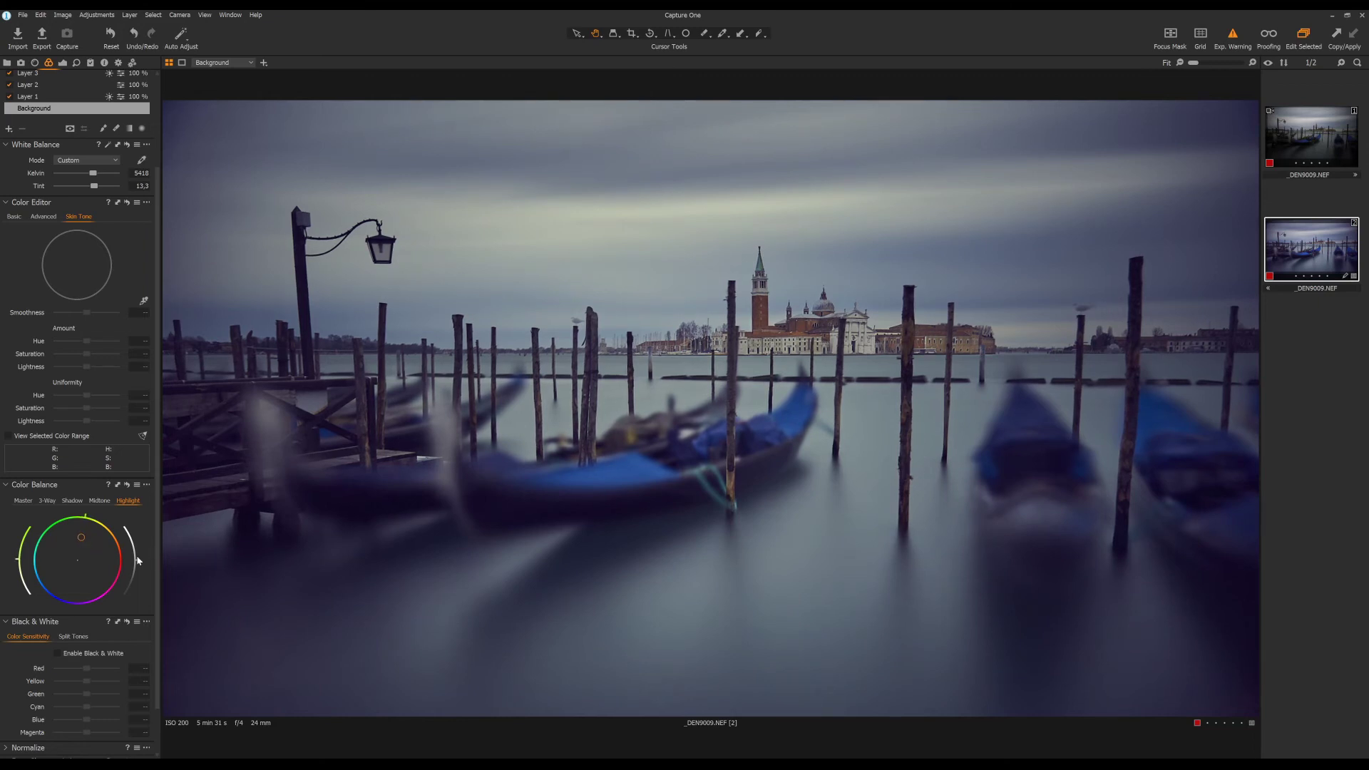
left_click_drag(137, 559, 132, 548)
- Compare different midtone hues in Color Balance, settle on a slight warm orange tint, and fine-tune the midtone lightness
left_click(99, 501)
left_click_drag(78, 562, 82, 563)
left_click_drag(90, 562, 68, 566)
left_click_drag(68, 564, 63, 566)
left_click(34, 567)
left_click_drag(38, 567, 68, 564)
mouse_move(35, 566)
left_mouse_down()
mouse_move(53, 546)
mouse_move(101, 548)
mouse_move(105, 562)
left_mouse_up()
mouse_move(108, 553)
left_mouse_down()
mouse_move(51, 581)
mouse_move(48, 560)
mouse_move(37, 576)
mouse_move(103, 559)
mouse_move(97, 547)
mouse_move(103, 559)
mouse_move(97, 547)
mouse_move(46, 571)
mouse_move(99, 557)
mouse_move(83, 556)
mouse_move(92, 537)
mouse_move(101, 554)
left_mouse_up()
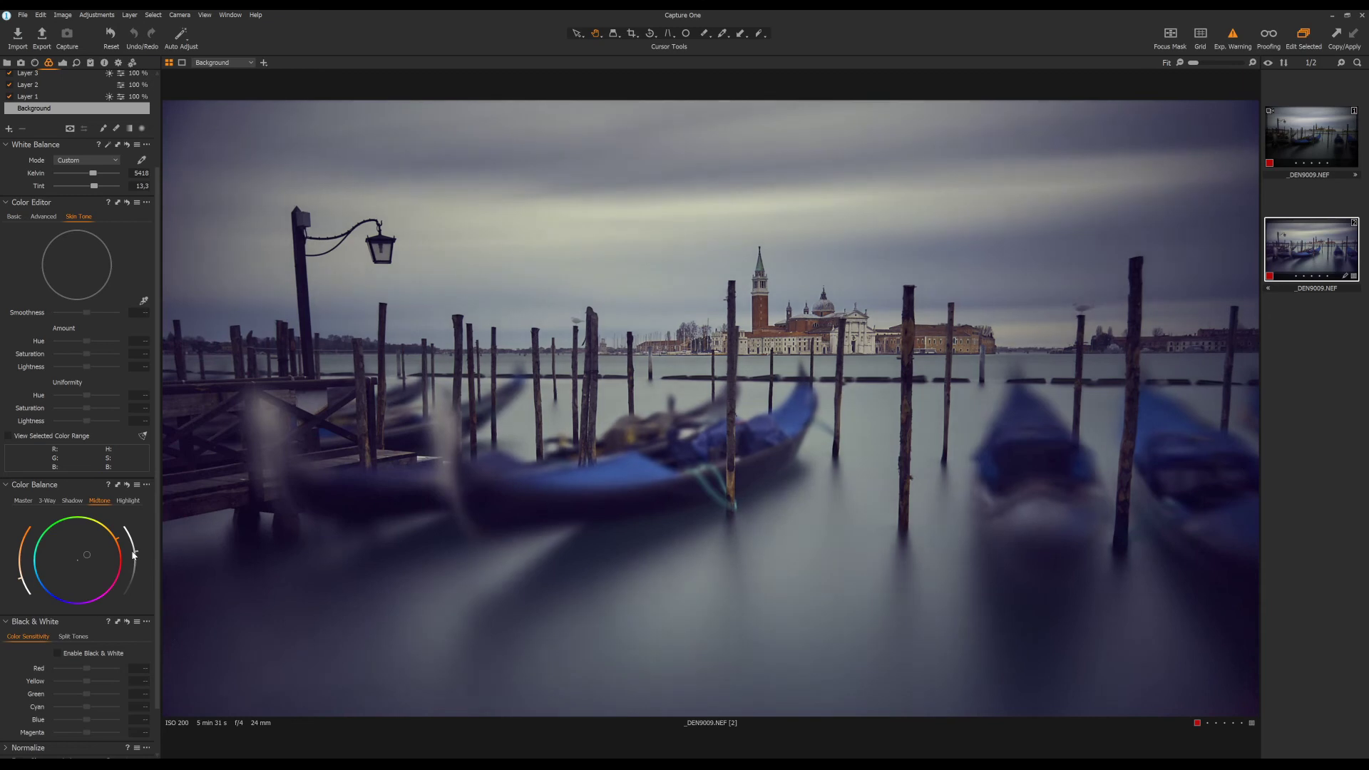
left_click_drag(134, 566, 136, 563)
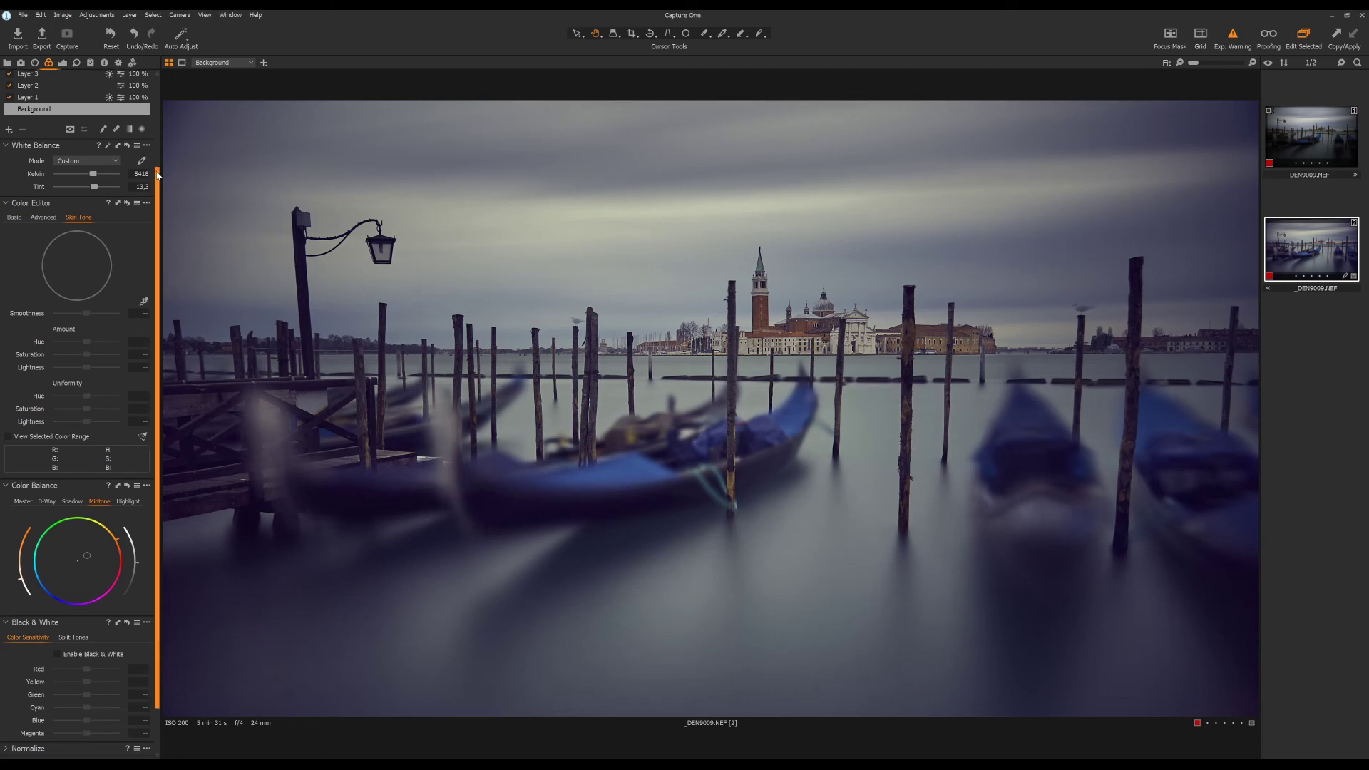
- On the building layer, Layer 3, sample the brown far-shore building in the advanced Color Editor and shift that color range toward a richer red
scroll(79, 182, "up", 3)
left_click(35, 194)
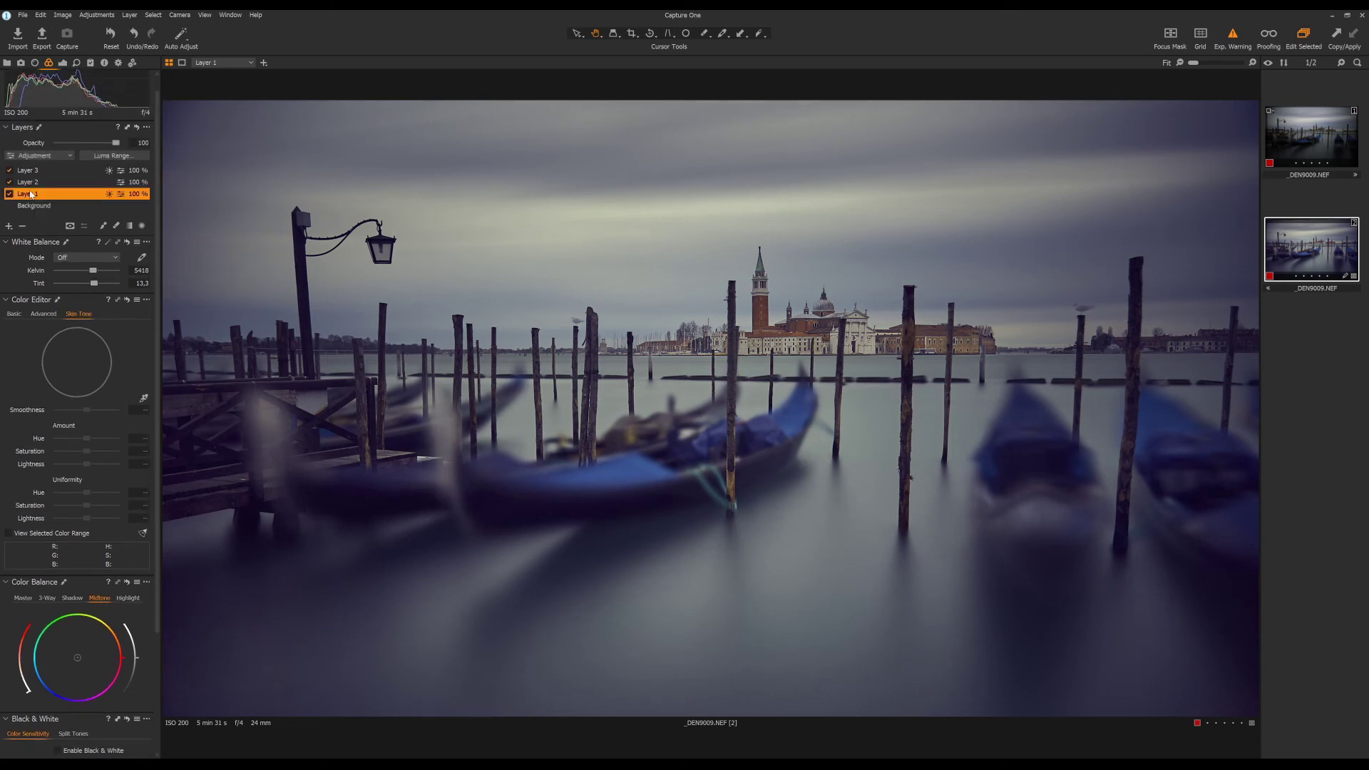
left_click(37, 185)
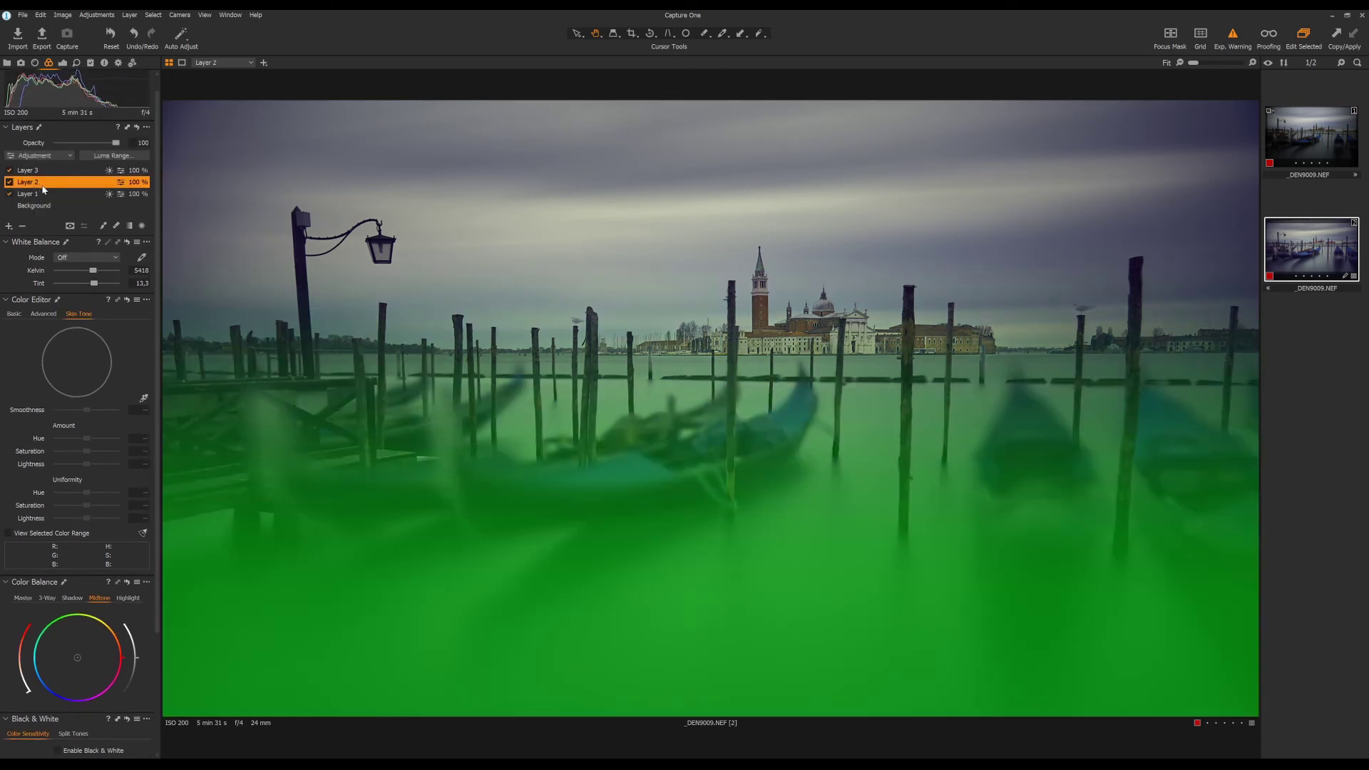
left_click(50, 174)
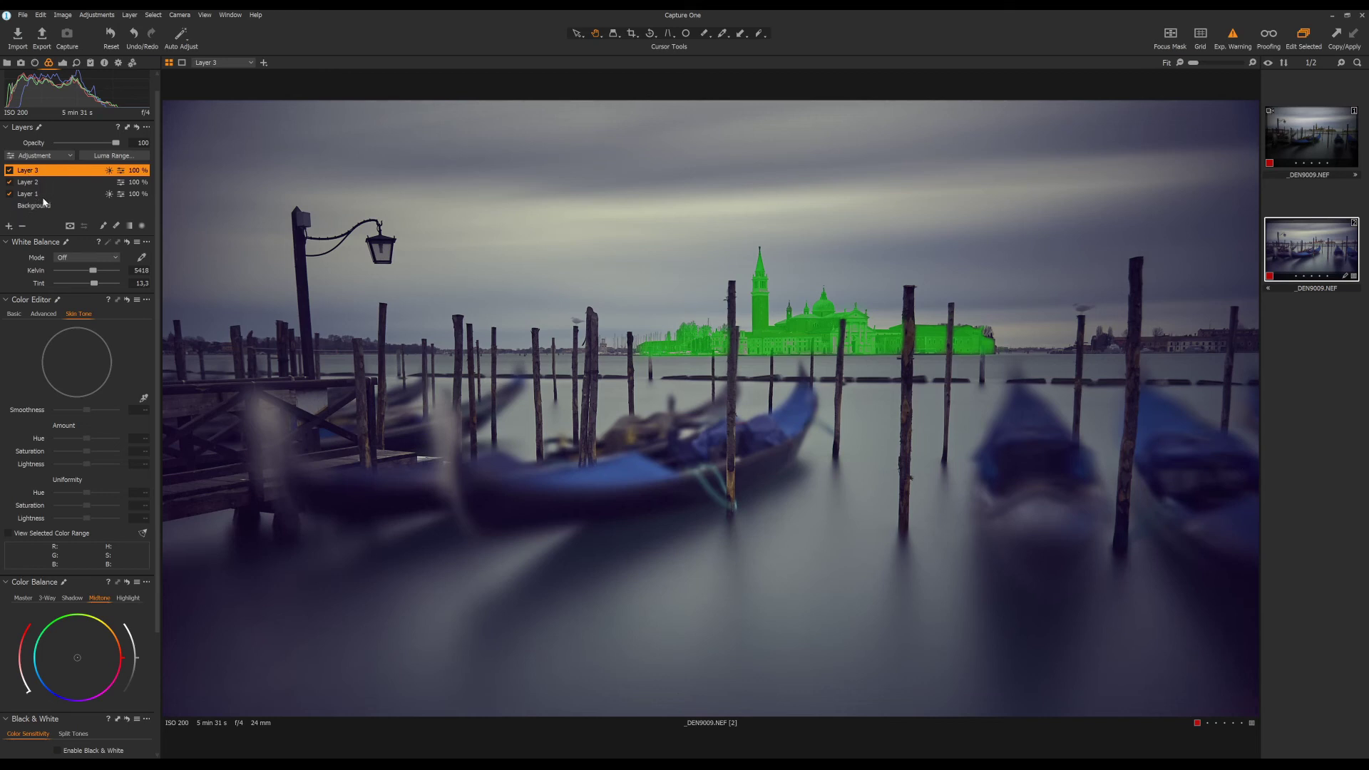
left_click(43, 314)
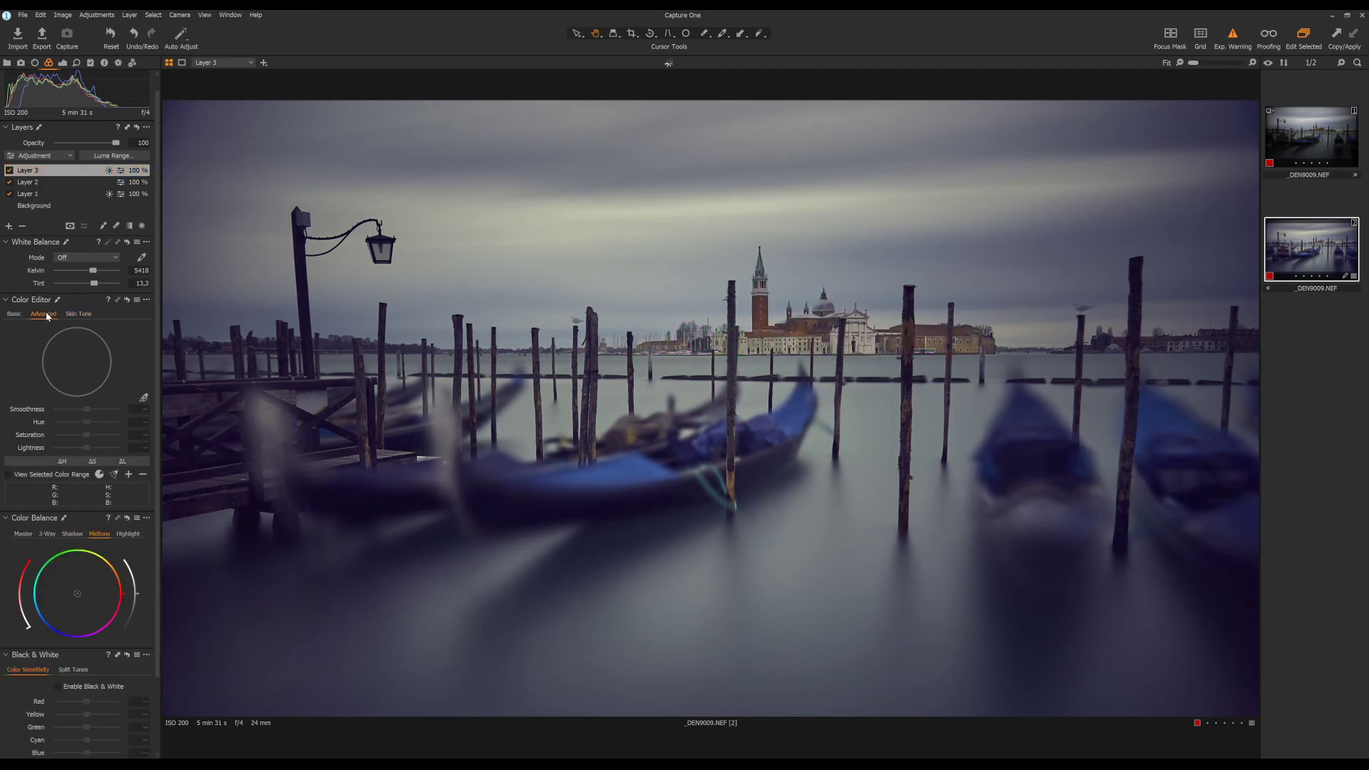
left_click(143, 399)
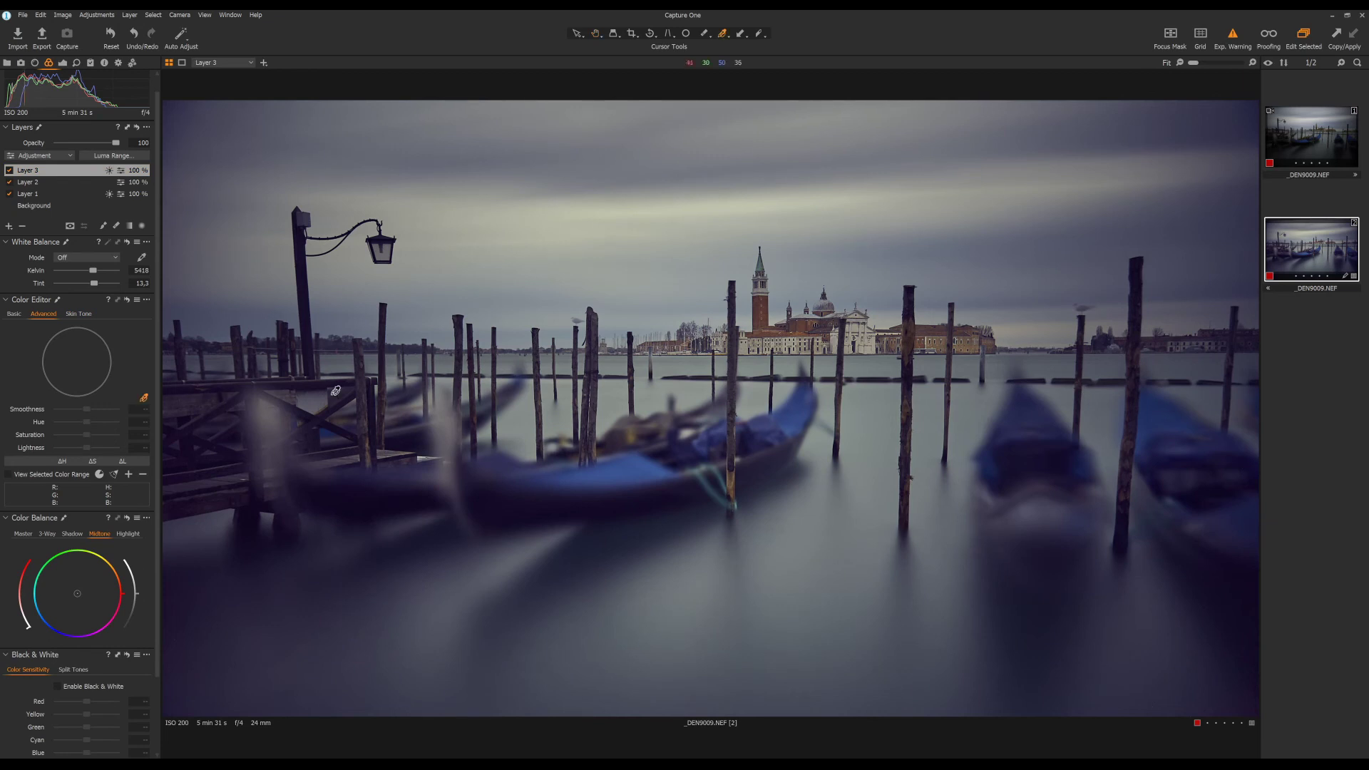
left_click(942, 341)
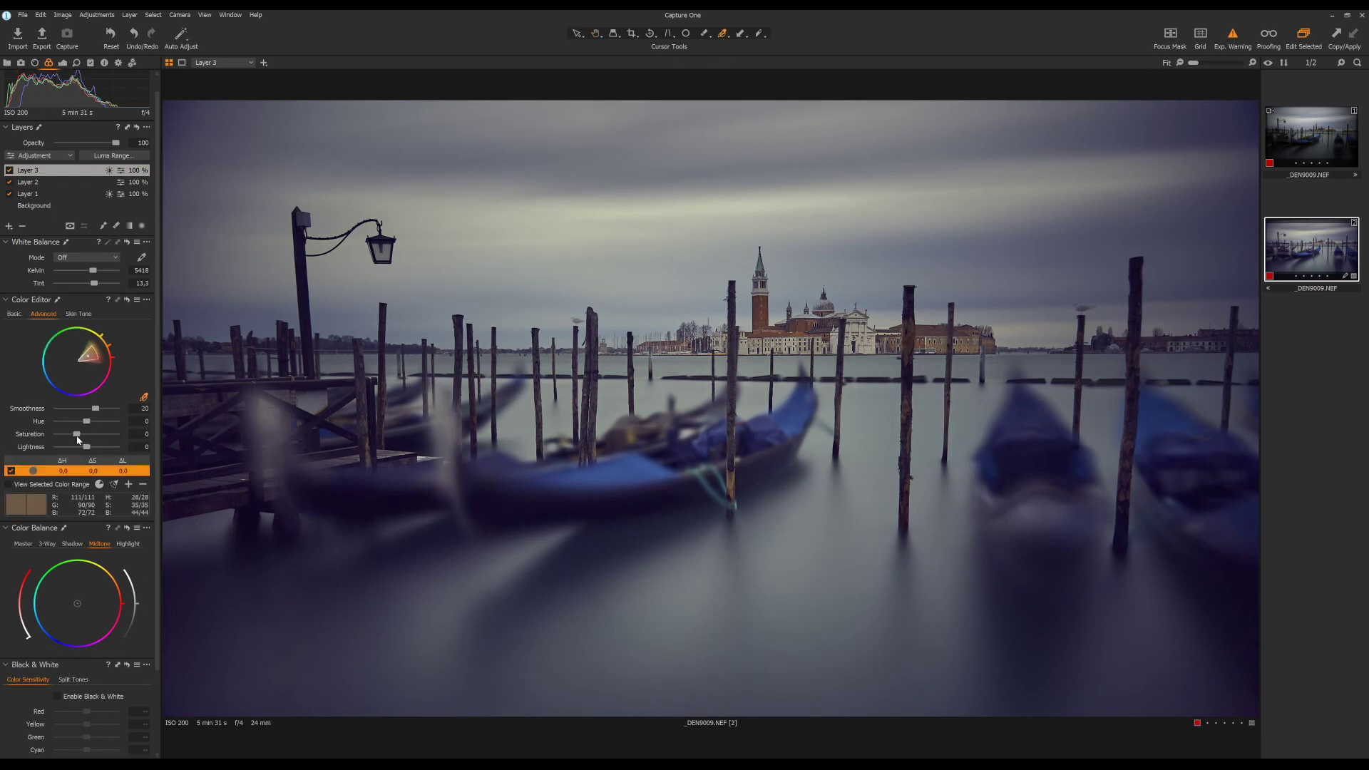
mouse_move(77, 434)
left_mouse_down()
mouse_move(91, 448)
mouse_move(101, 421)
mouse_move(37, 429)
mouse_move(100, 423)
mouse_move(70, 430)
left_mouse_up()
- Set the Background's contrast to 10
left_click(57, 207)
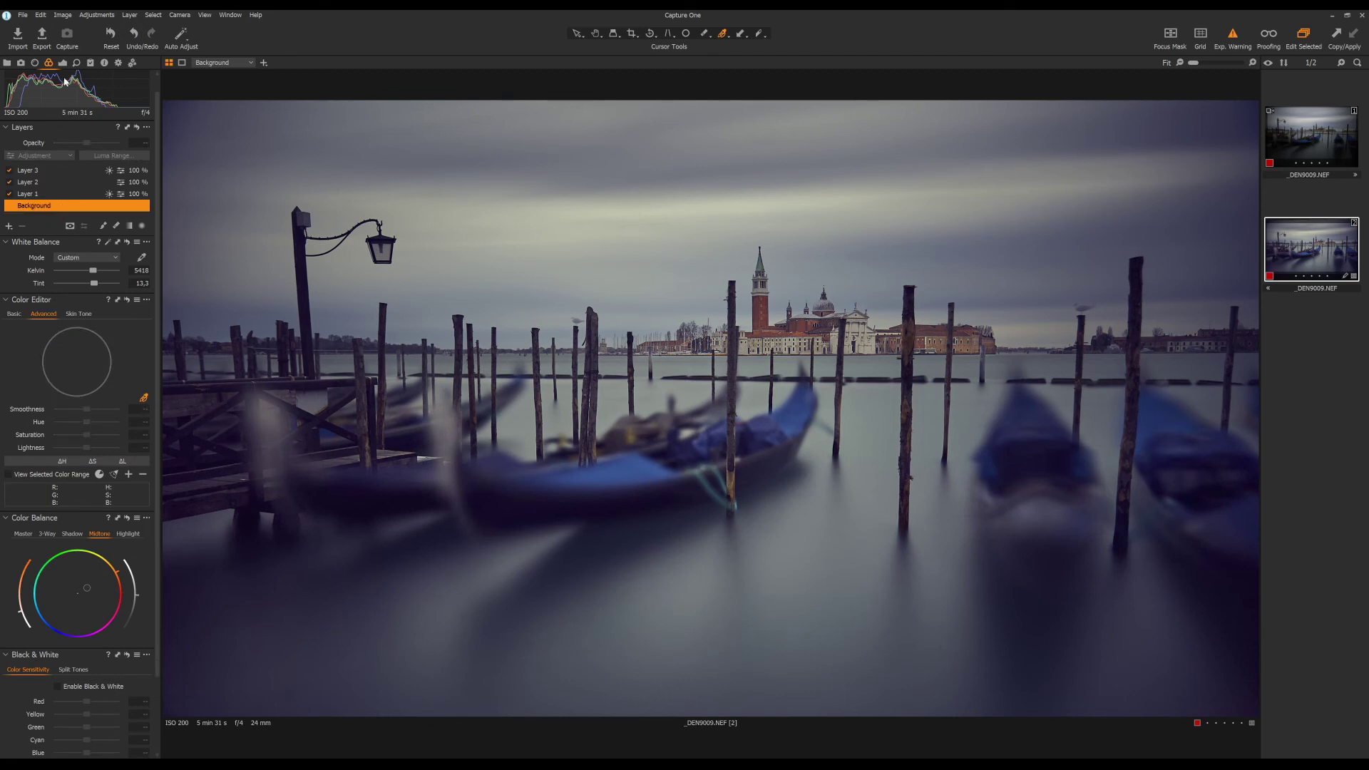
left_click(62, 62)
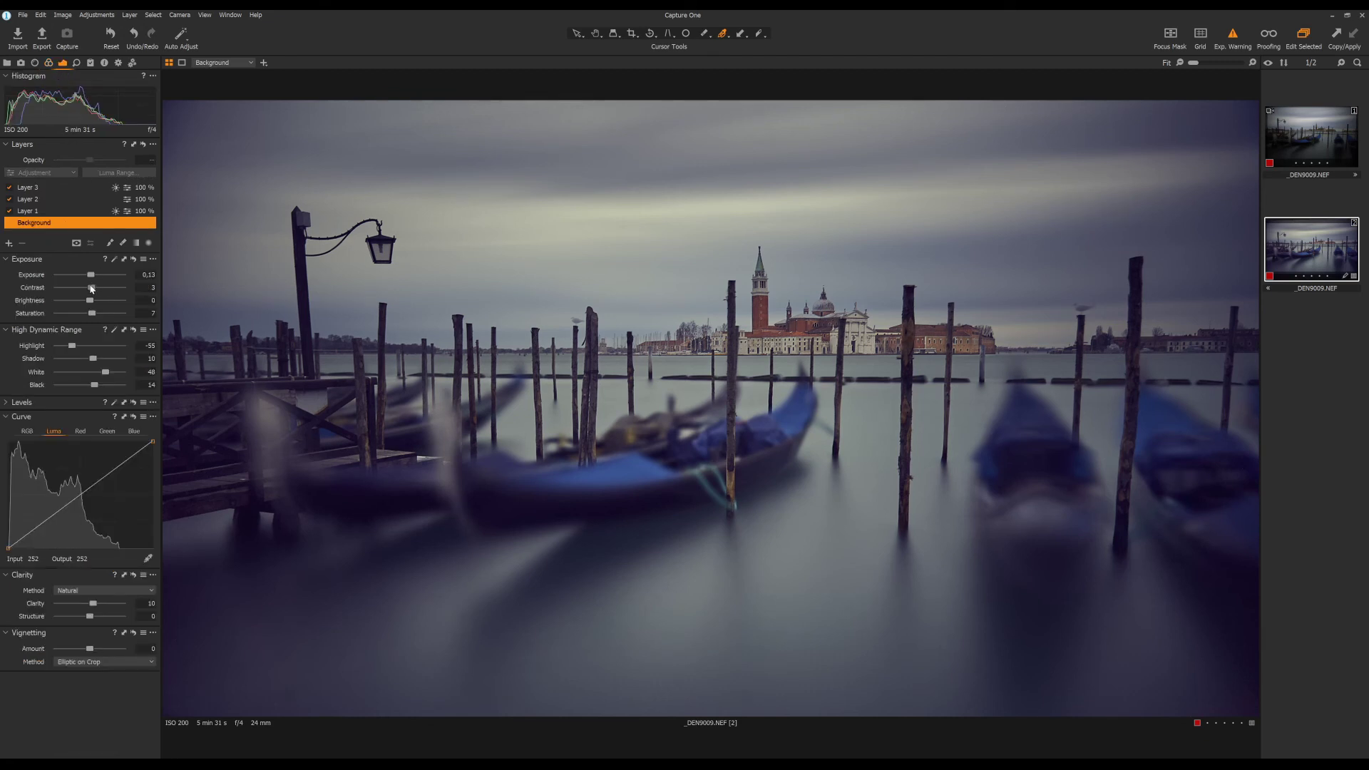
left_click_drag(92, 288, 96, 288)
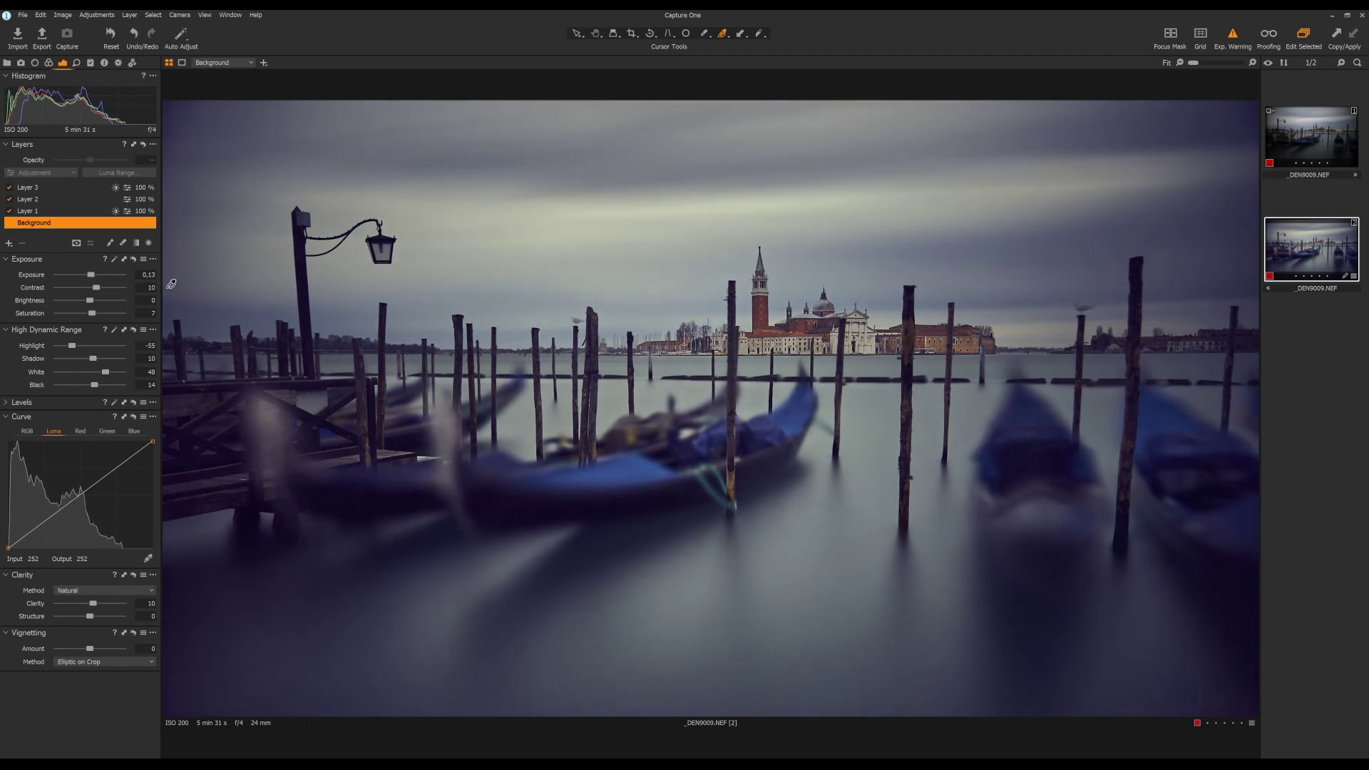
- Erase the handwritten item 8, the finishing note, from the plan on the photo
left_click(760, 36)
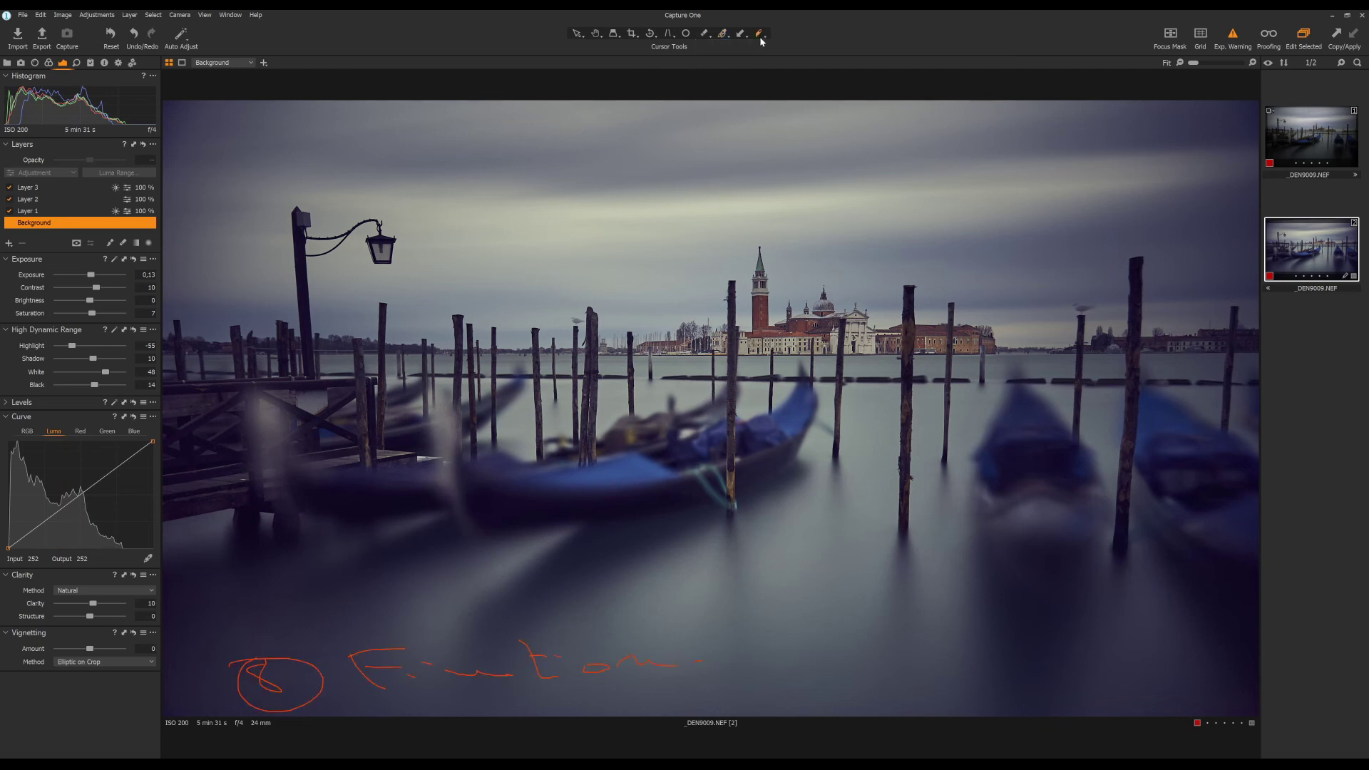
left_click_drag(702, 663, 278, 681)
left_click_drag(513, 667, 336, 648)
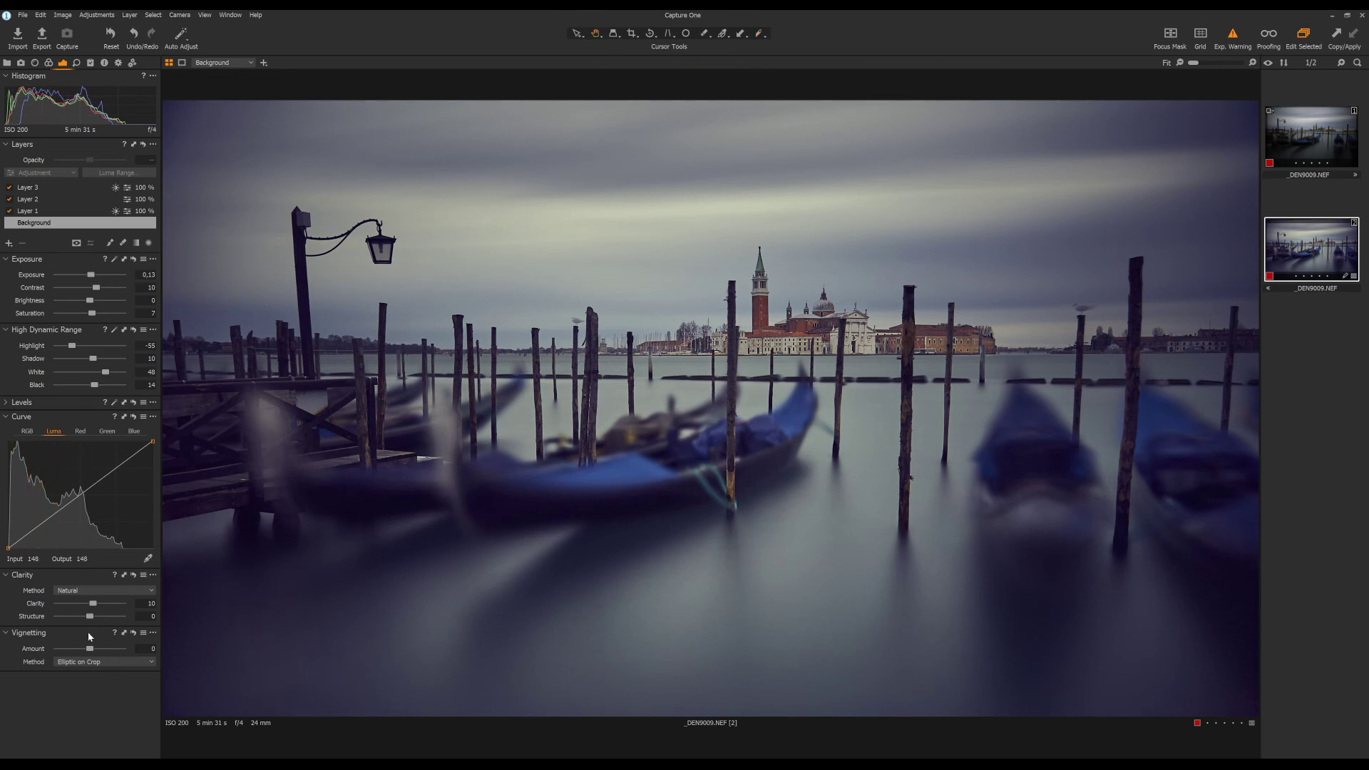
- Add a subtle dark vignette to the Background, with the amount set to -0.52
left_click_drag(90, 649, 88, 650)
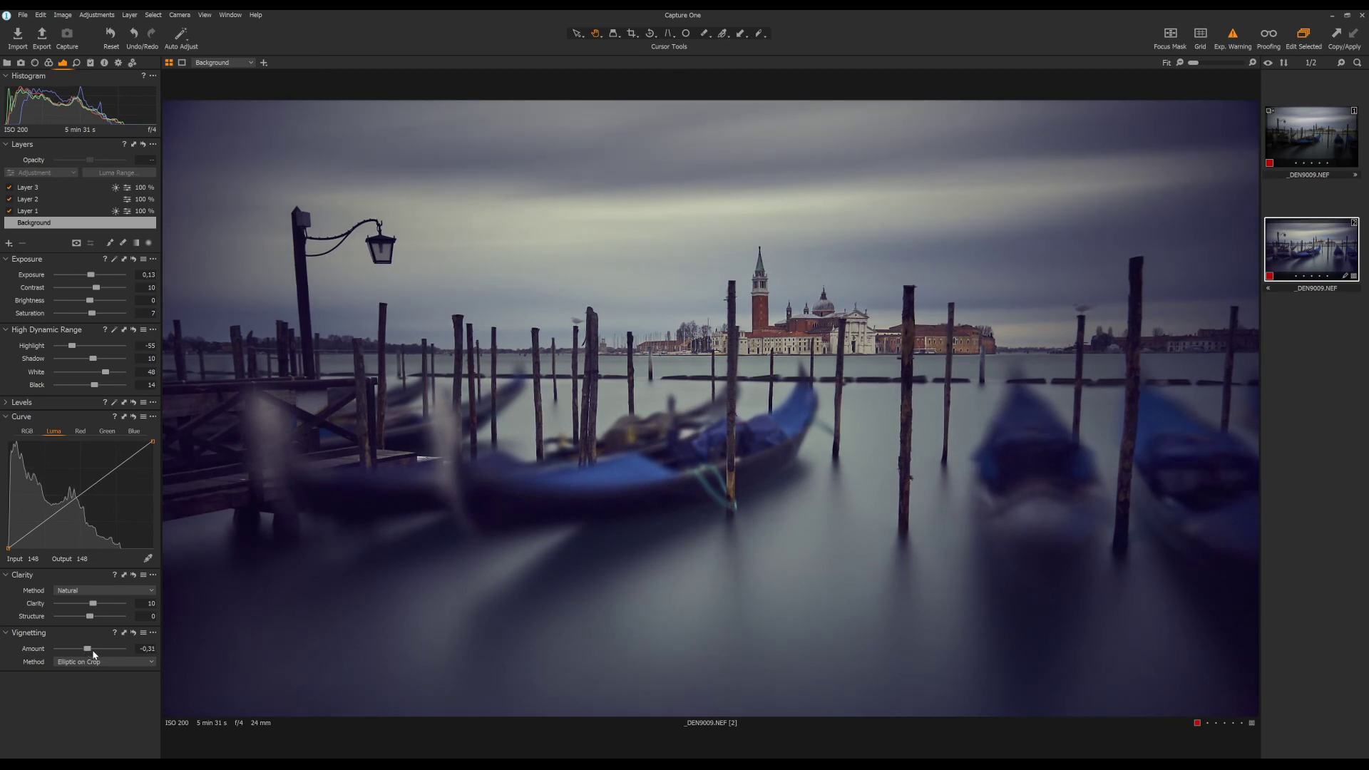
left_click_drag(90, 650, 85, 651)
left_click_drag(87, 652, 89, 653)
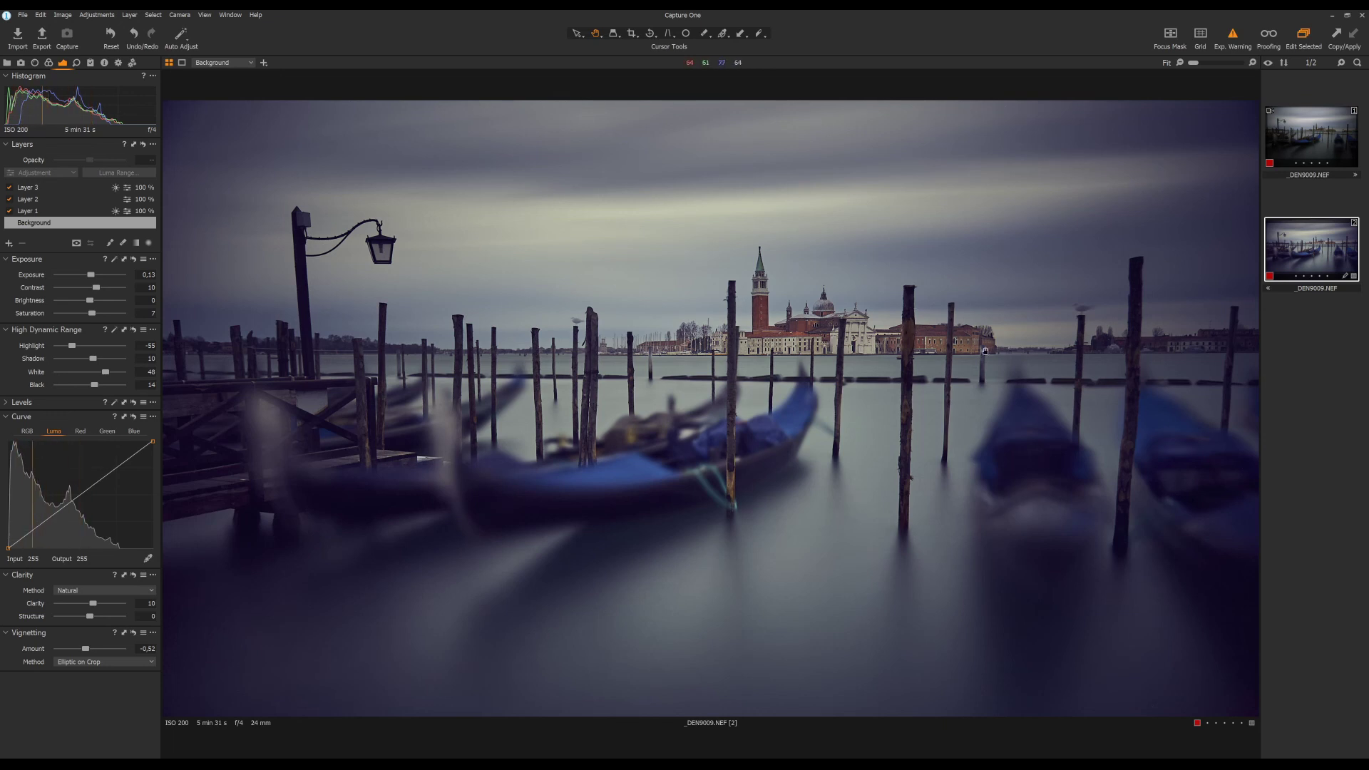
- Try a new layer with shadow 19, clarity 10 and structure 17, brushed along the mooring post in front of the church
left_click(8, 244)
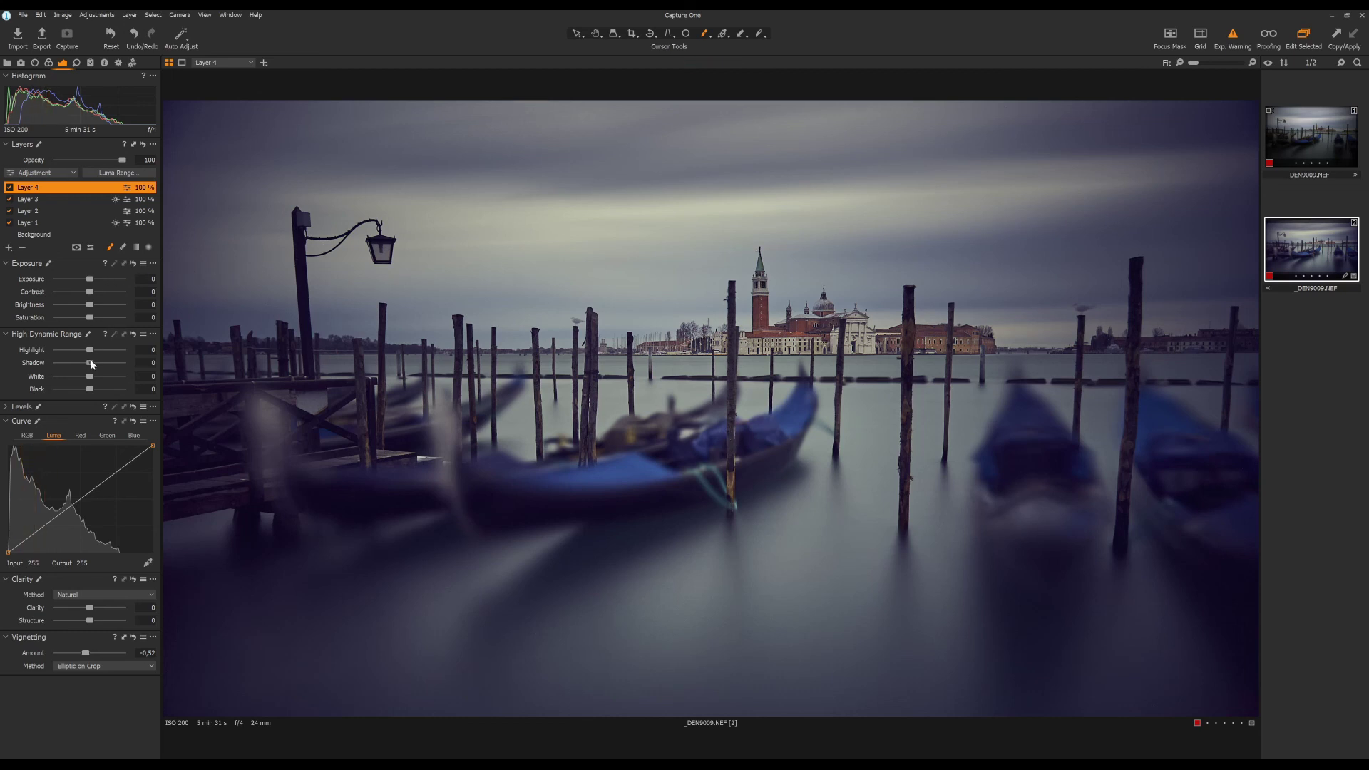
left_click_drag(91, 365, 99, 366)
left_click_drag(90, 621, 94, 608)
left_click(732, 286)
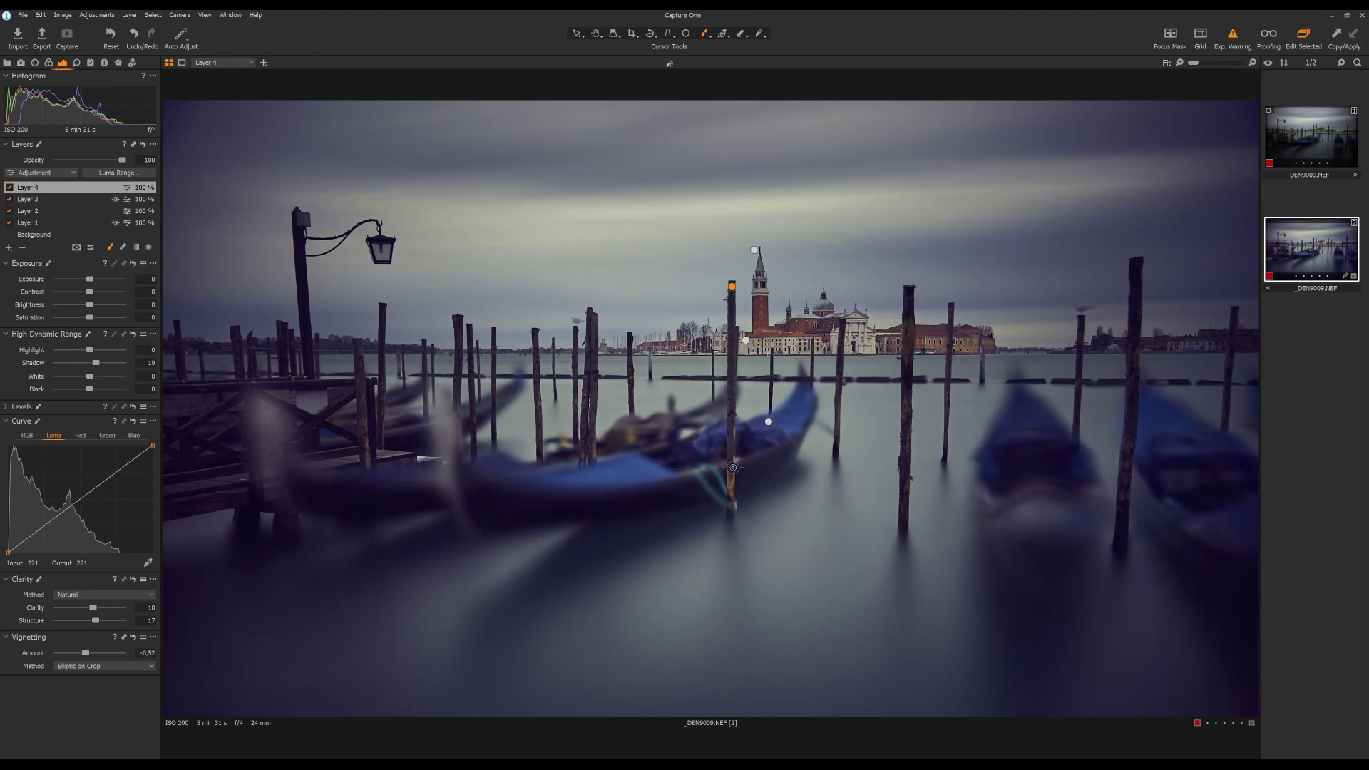
left_click(728, 490, "shift")
- Check the mask on the mooring post, raise its shadows further, and discard Layer 4
key("m")
key("m")
left_click_drag(98, 367, 108, 366)
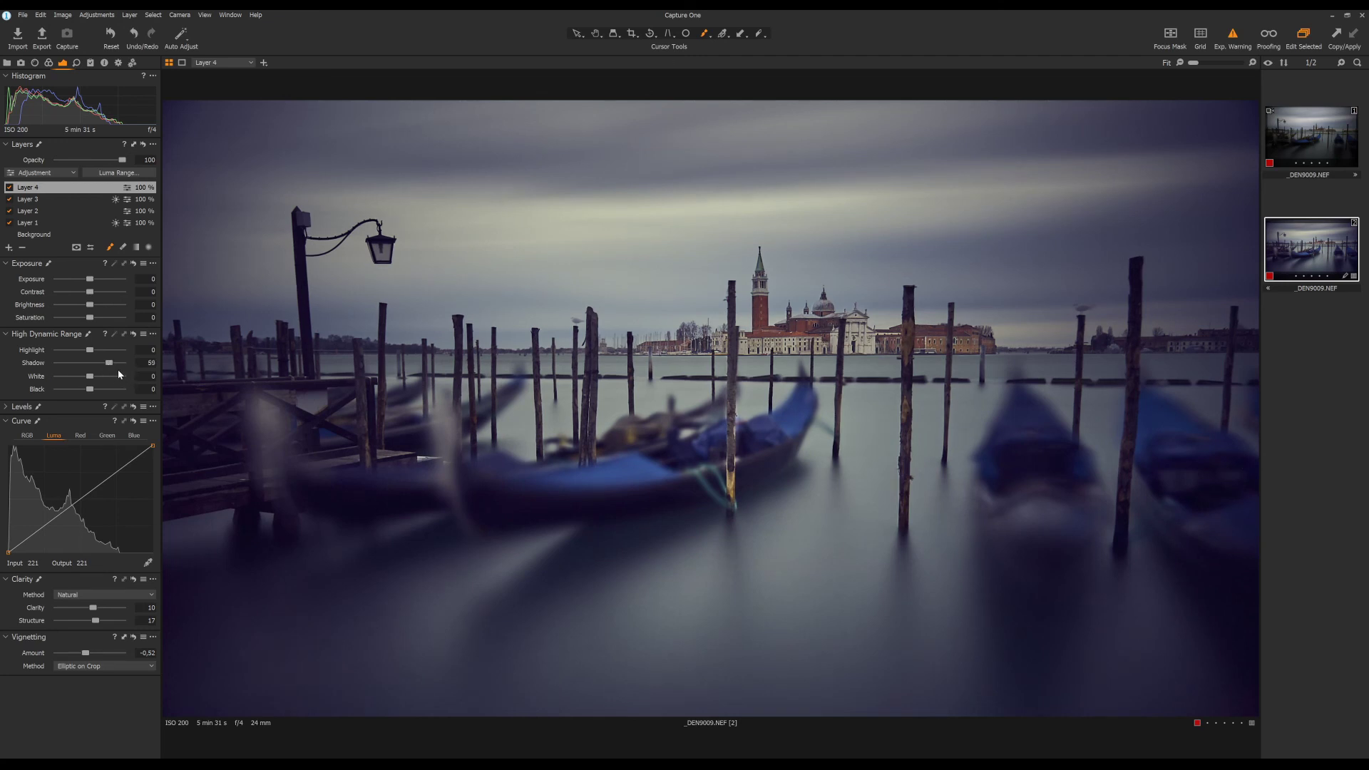
left_click(9, 188)
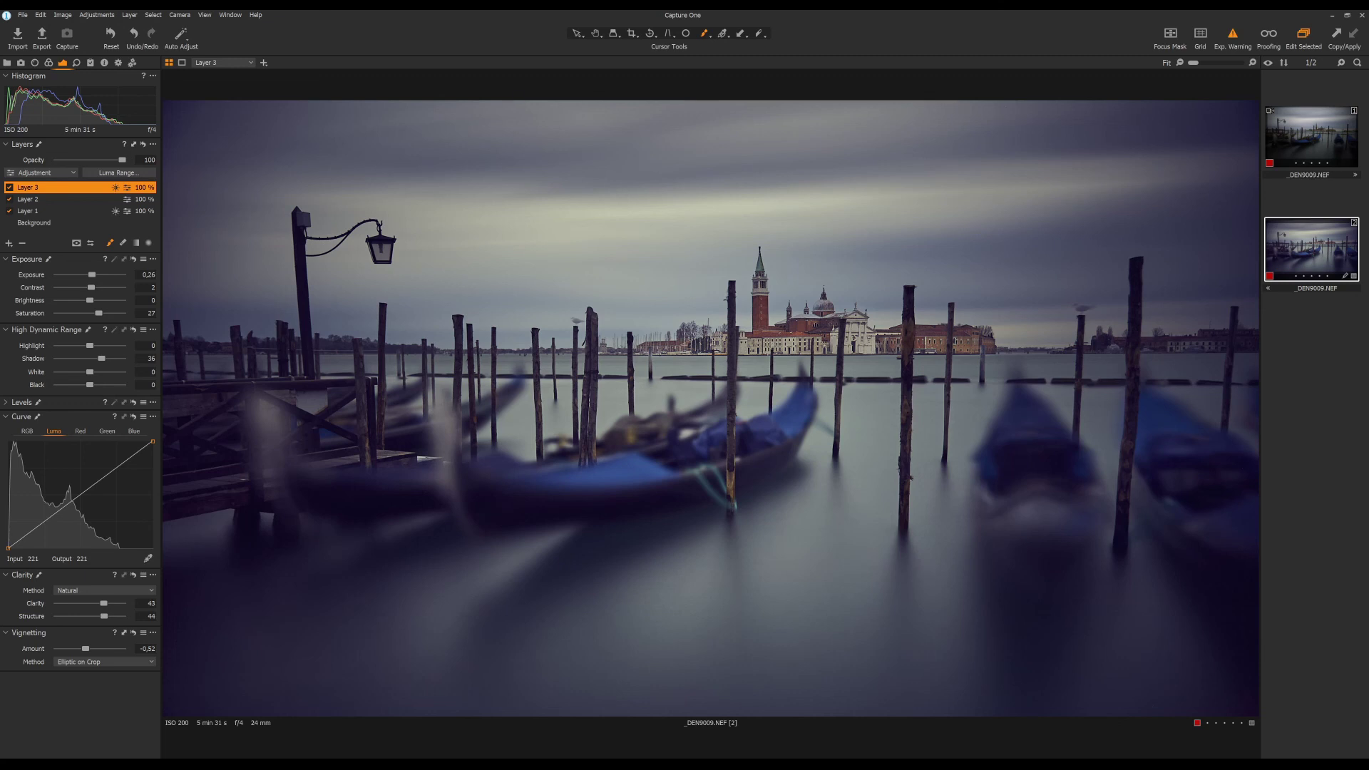
- Set the Background's saturation to 17
left_click(136, 222)
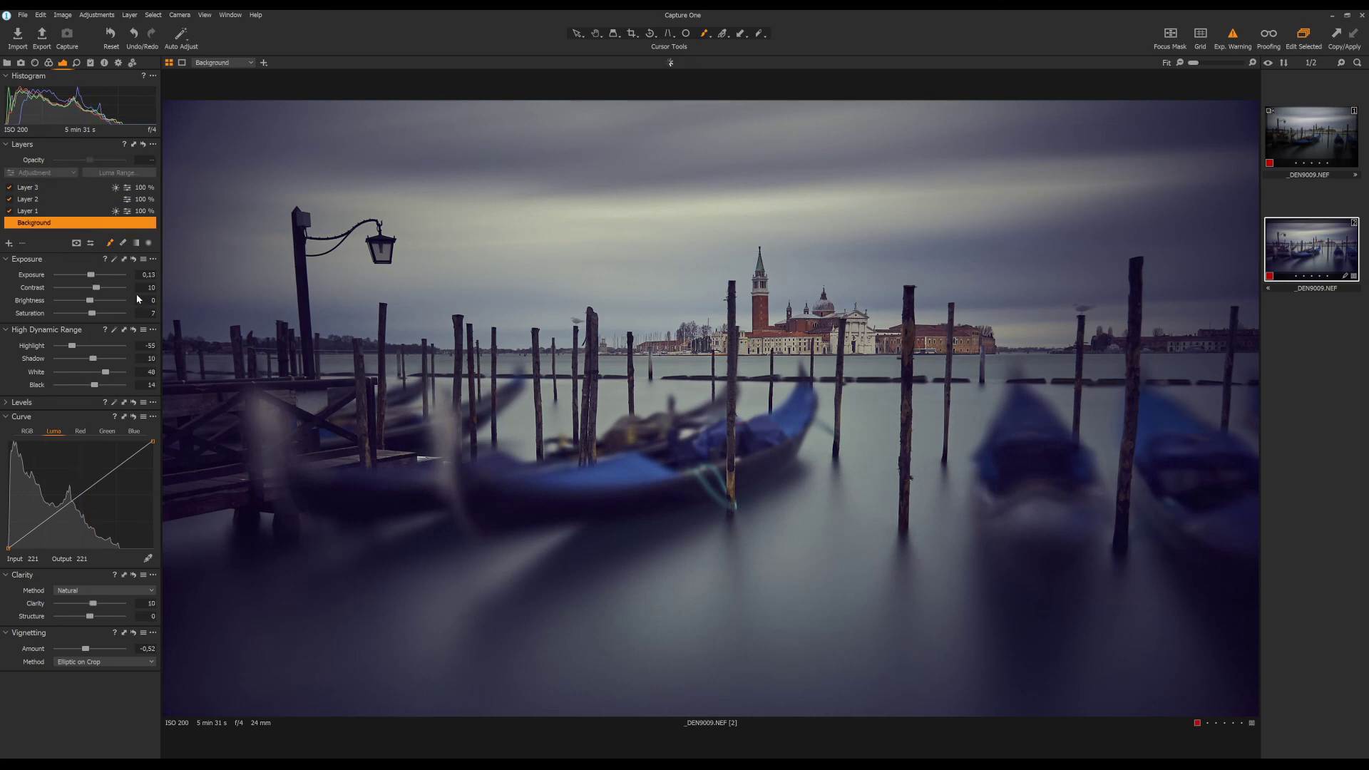
left_click_drag(92, 316, 98, 320)
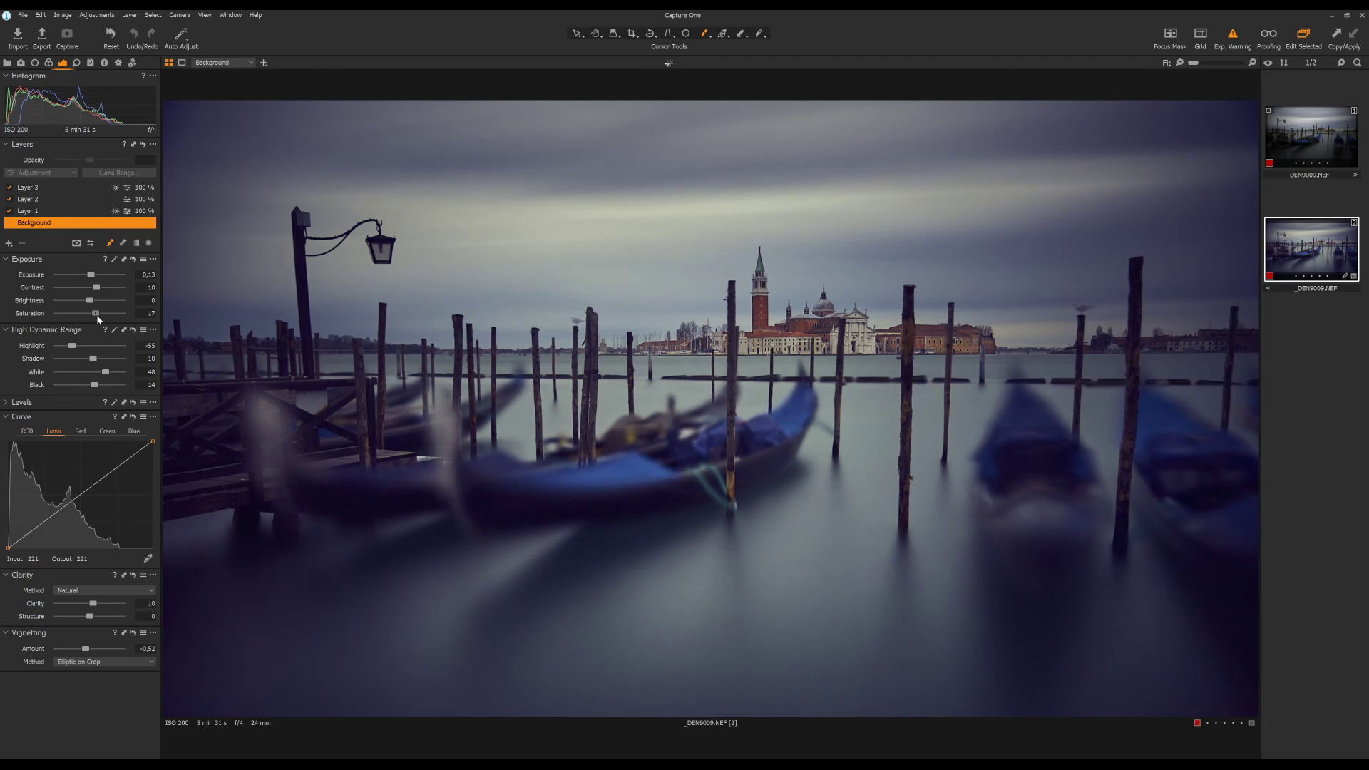